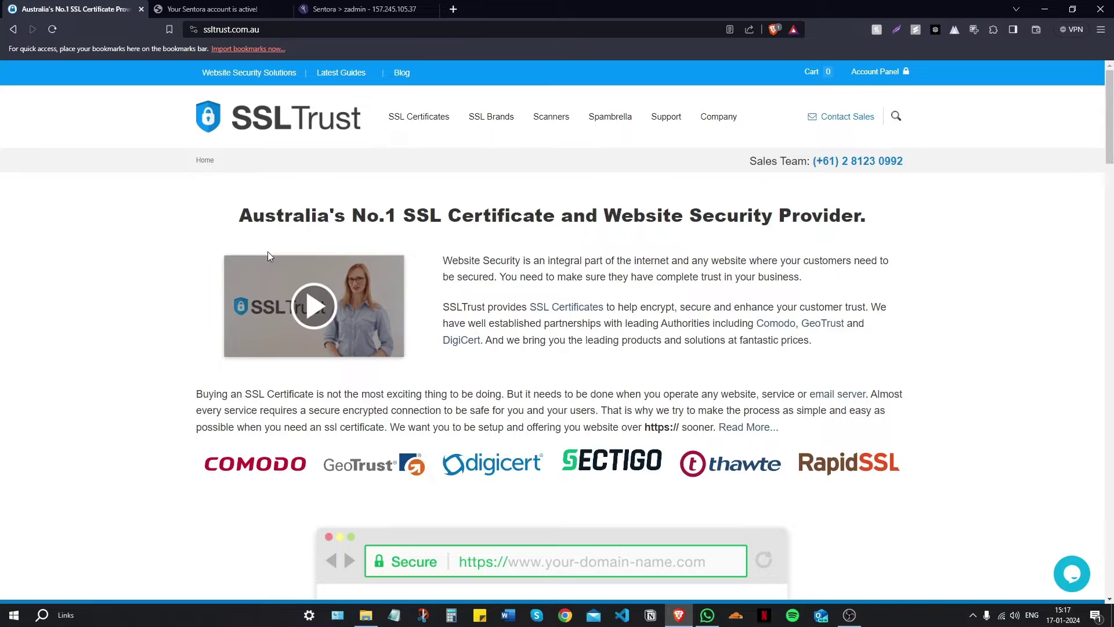
Switch to the sslguides.com.au tab and check that its connection shows as Not secure
click(218, 9)
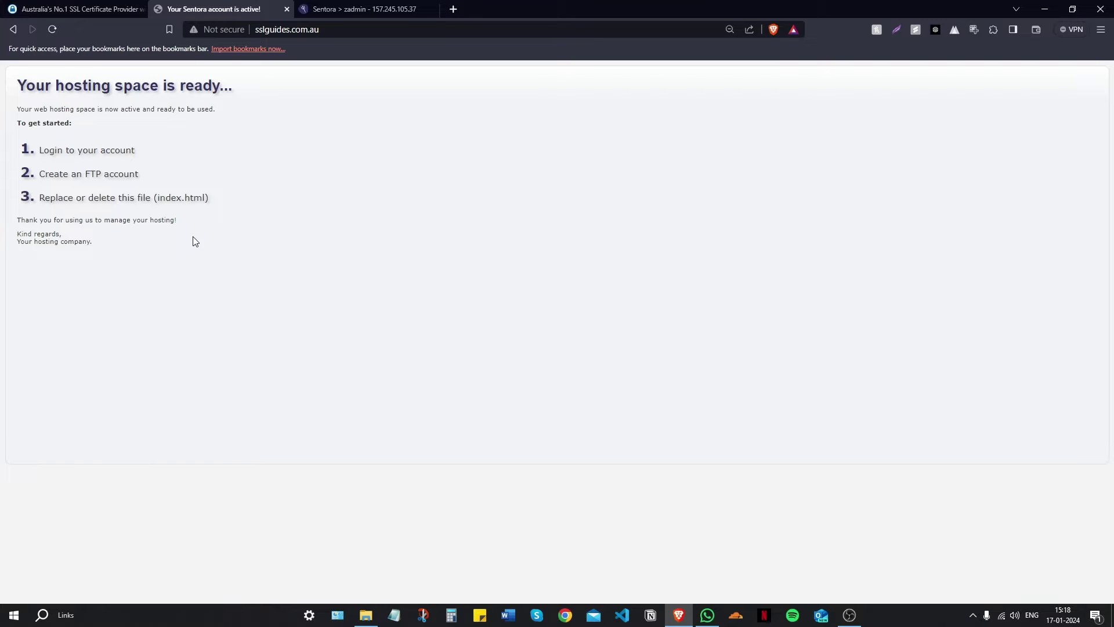
click(224, 32)
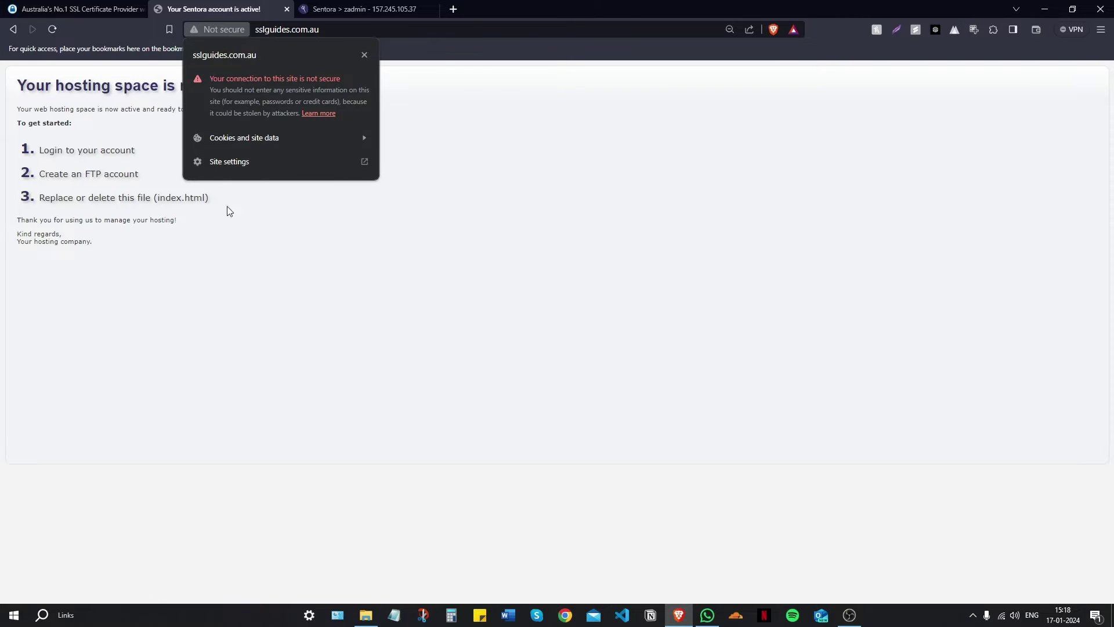
click(227, 324)
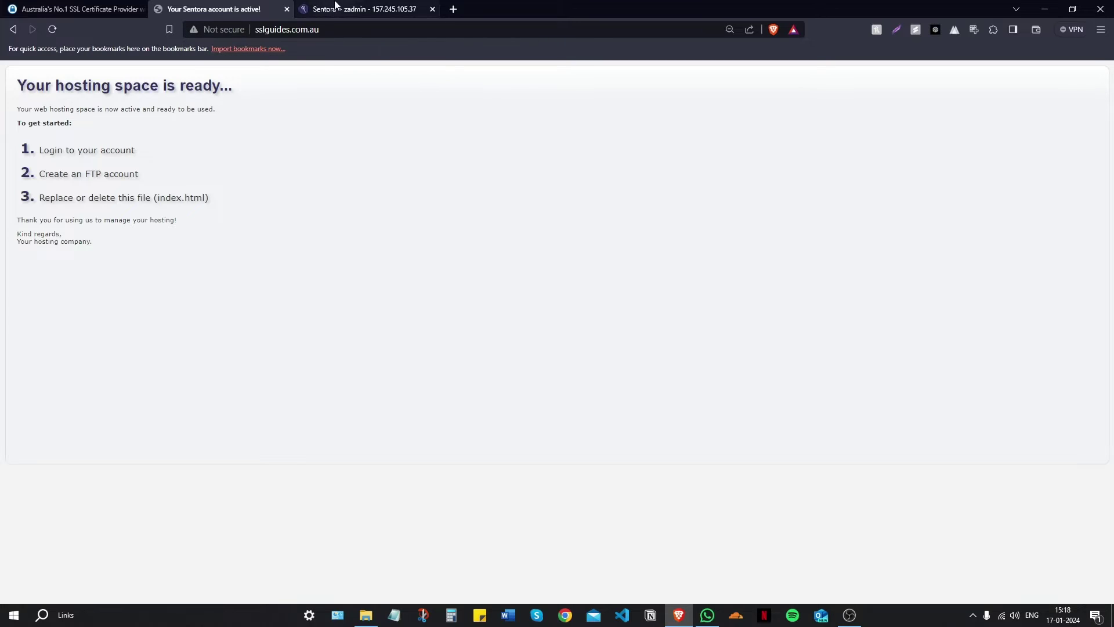
Look over the Sentora dashboard, then return to the SSLTrust homepage tab with Ctrl+1
click(335, 6)
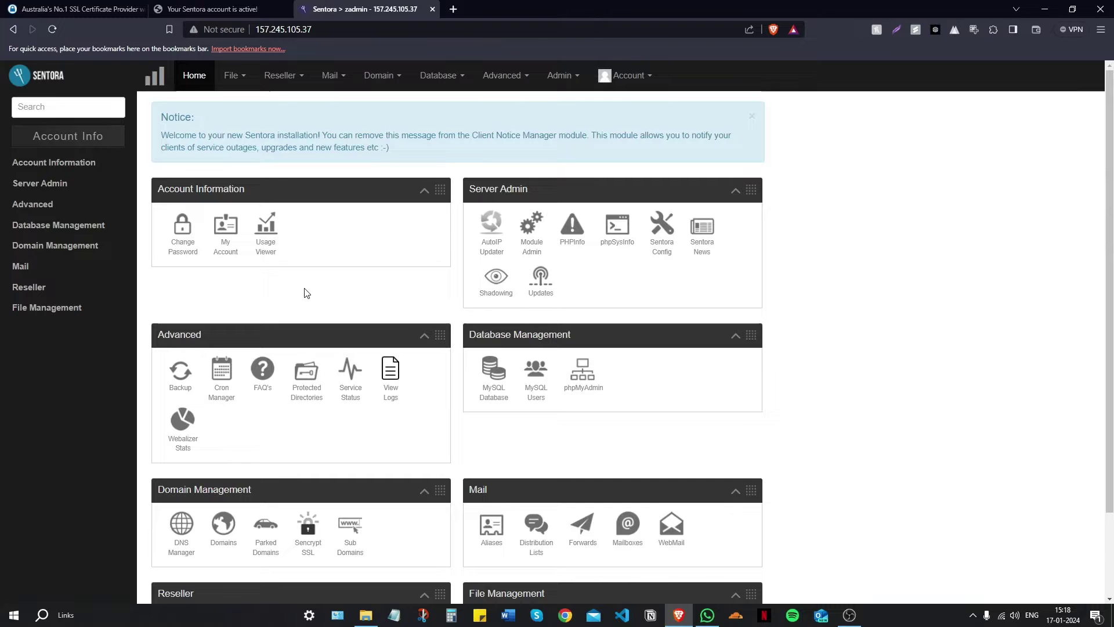
key(ctrl+1)
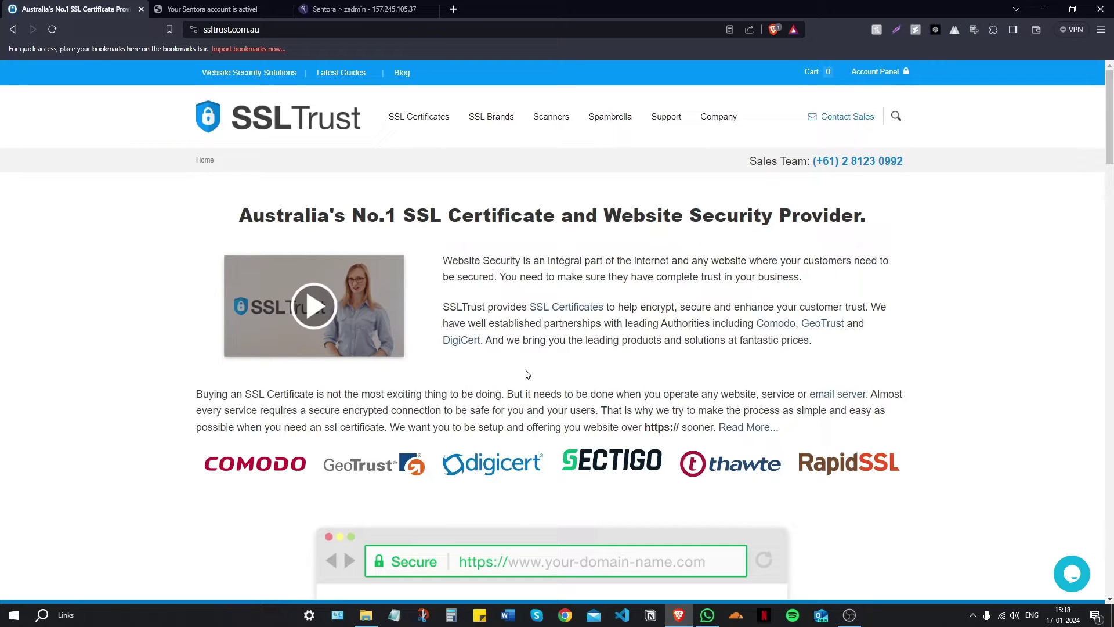
Scroll to the SSLTrust footer and open the CSR and Key Generator tool
scroll(585, 301, down, 15)
scroll(585, 300, down, 20)
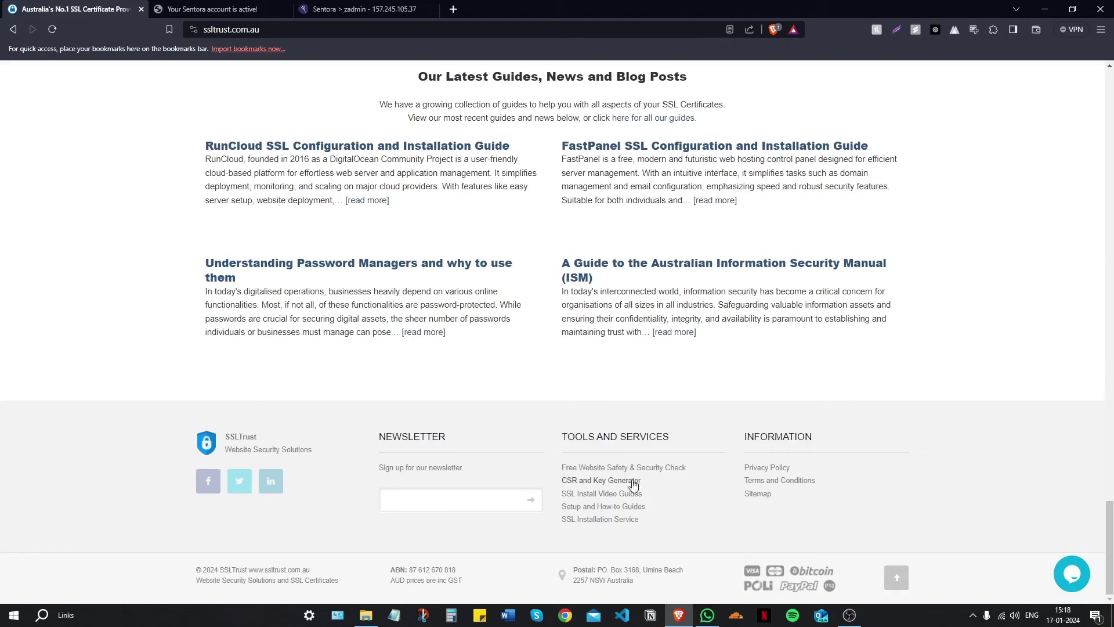
click(597, 481)
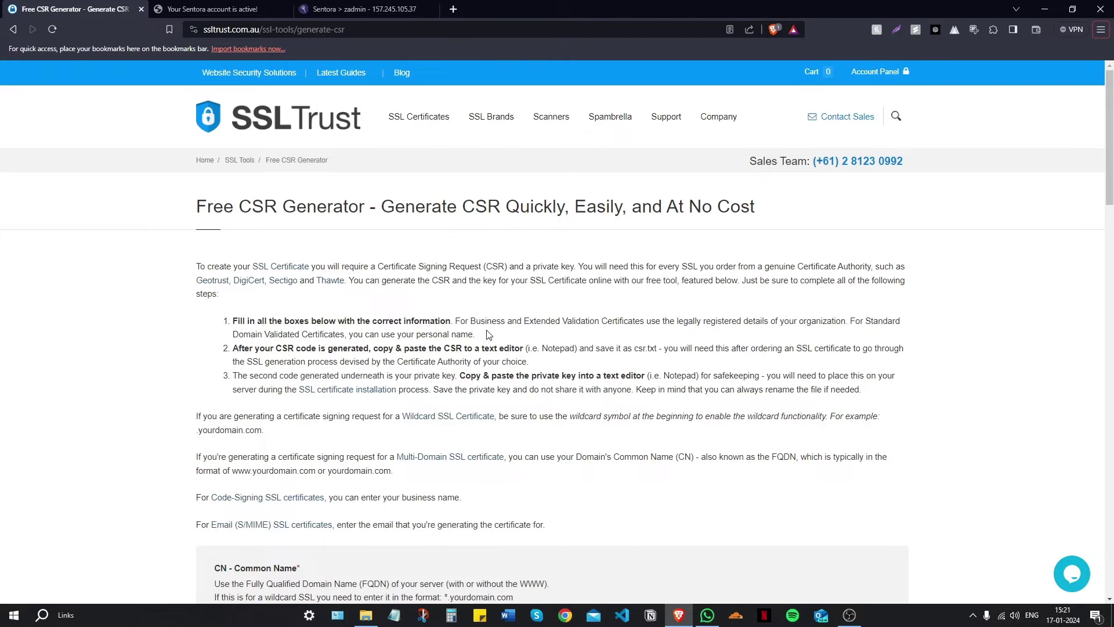
Enter common name sslguides.com.au, organization SSLTrust, unit IT, locality Sydney and state NSW
scroll(484, 337, down, 7)
click(334, 211)
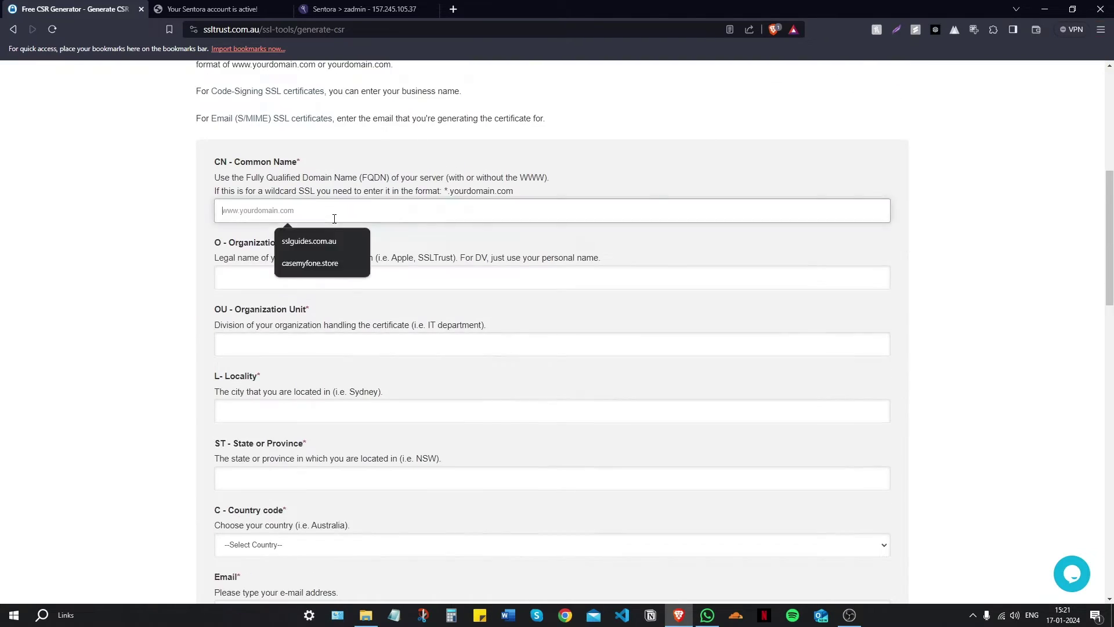
text(ssl)
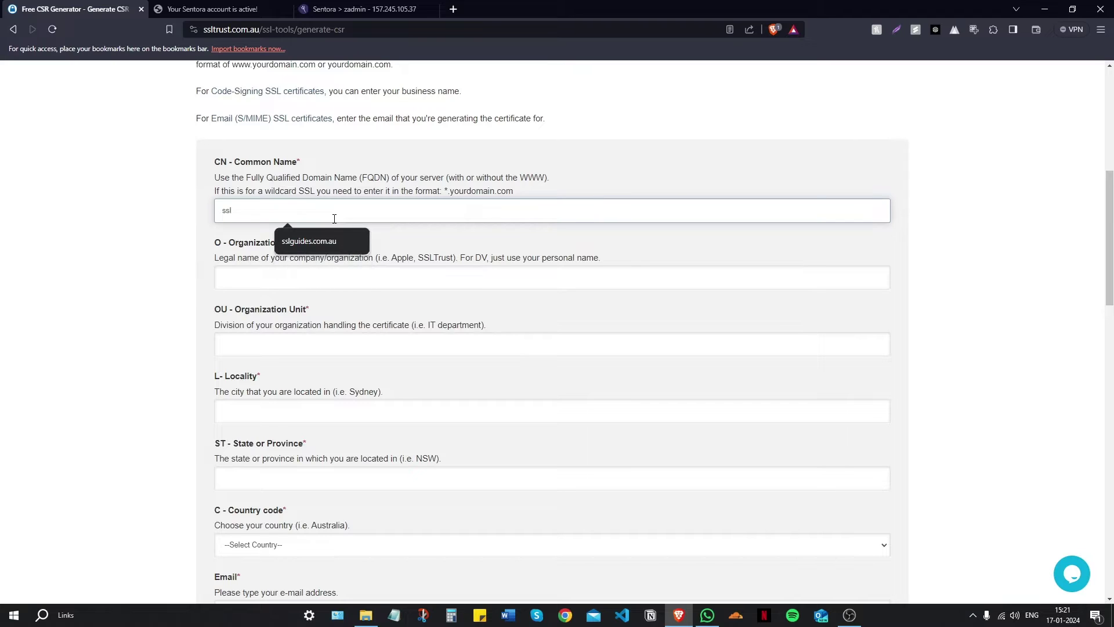
text(guides.com.au)
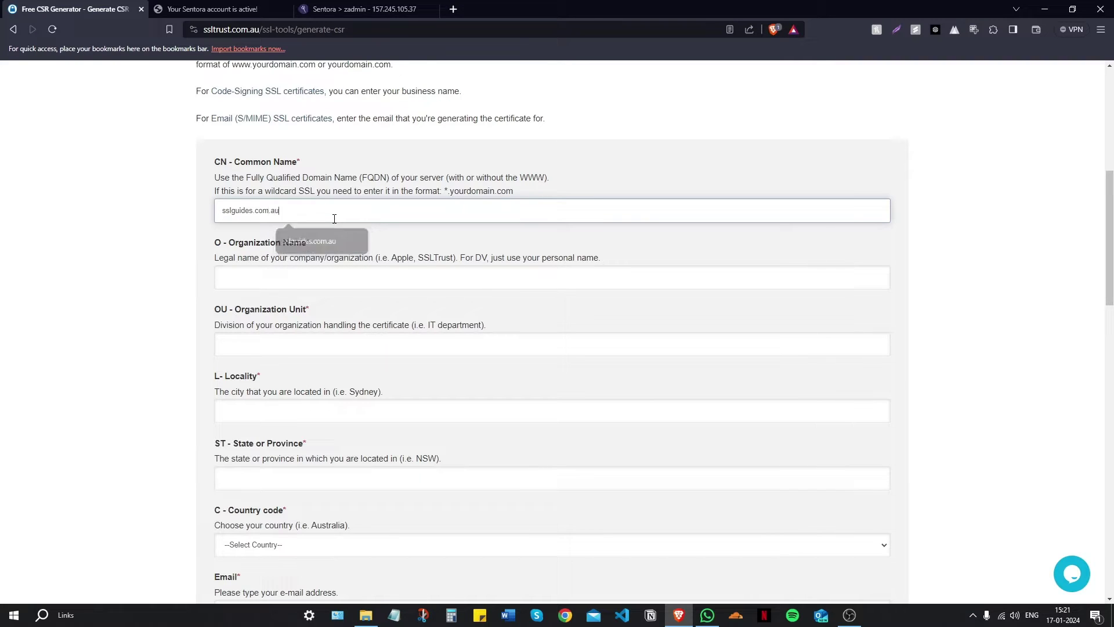
key(Tab)
text(SSLtrust)
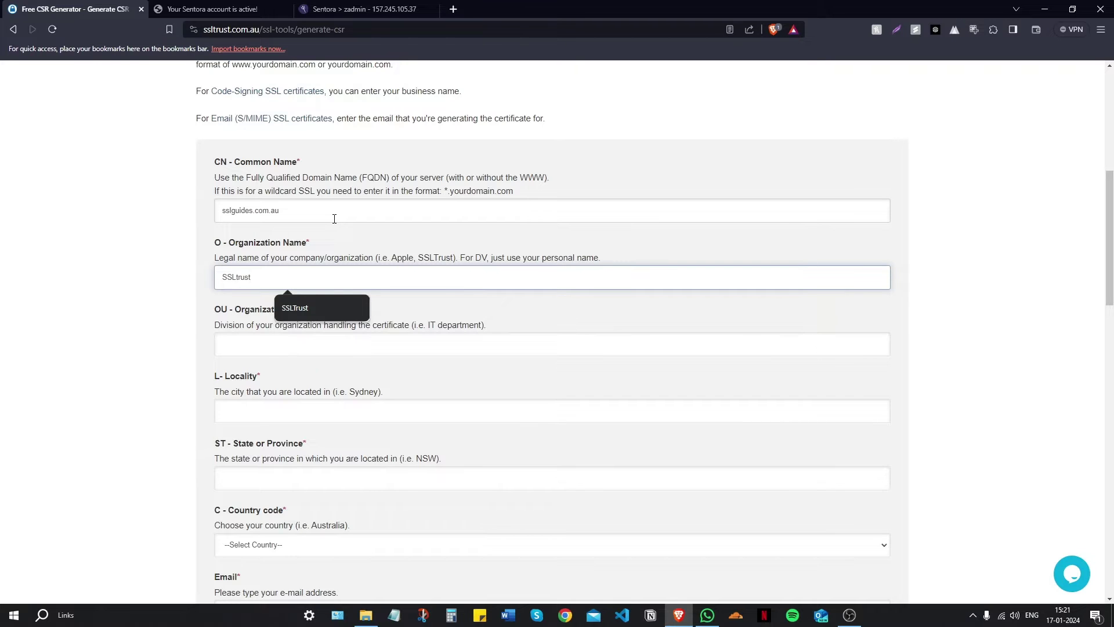
key(BackSpace)
key(BackSpace)
key(BackSpace)
key(BackSpace)
key(BackSpace)
text(Trust)
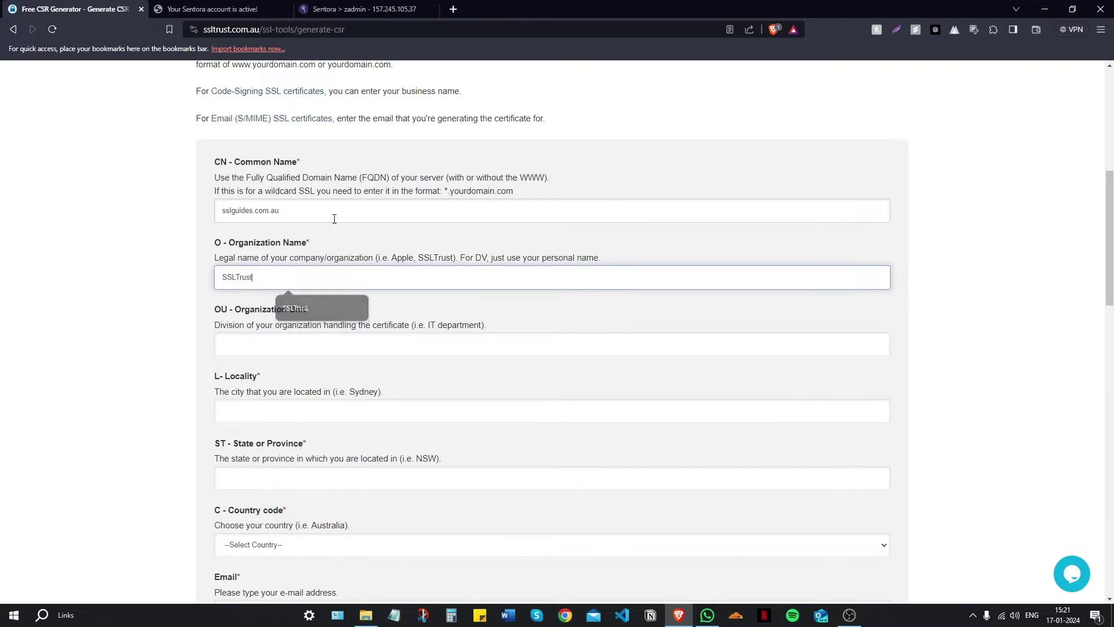
key(Tab)
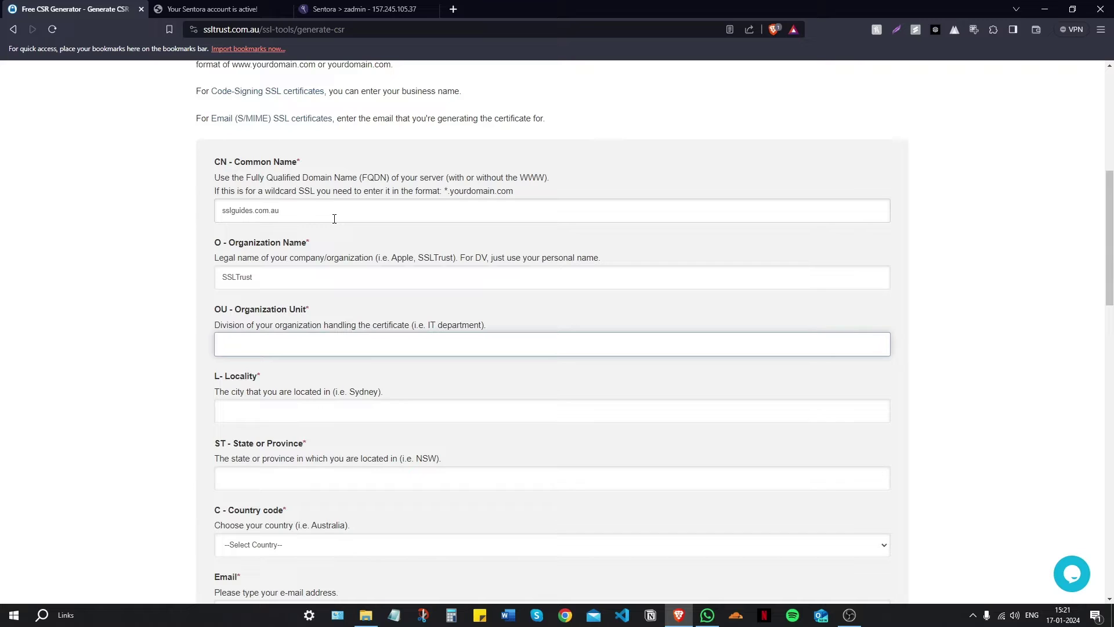
text(IT)
key(Tab)
text(Sydney)
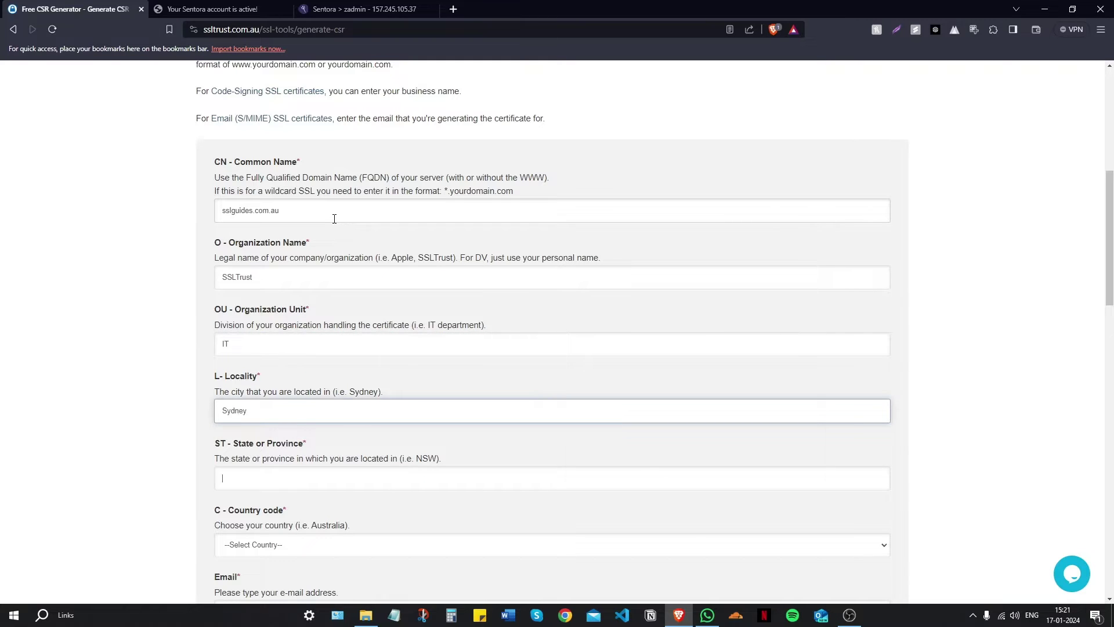
key(Tab)
text(NSW)
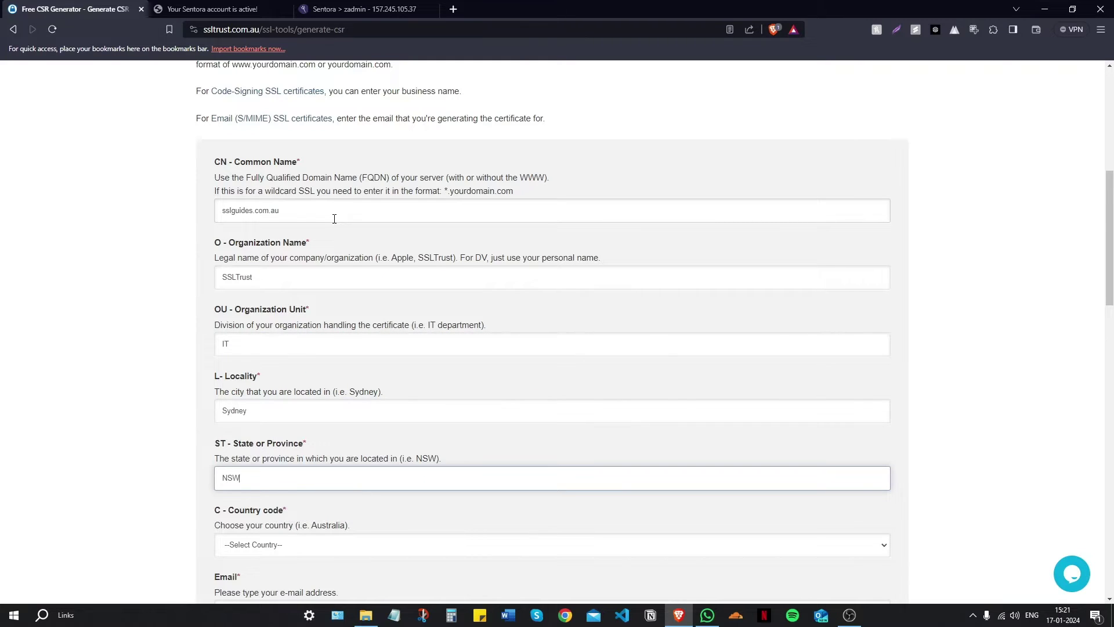
Choose Australia as the country and fill in the contact e-mail from the autofill suggestion
scroll(319, 369, down, 3)
click(299, 342)
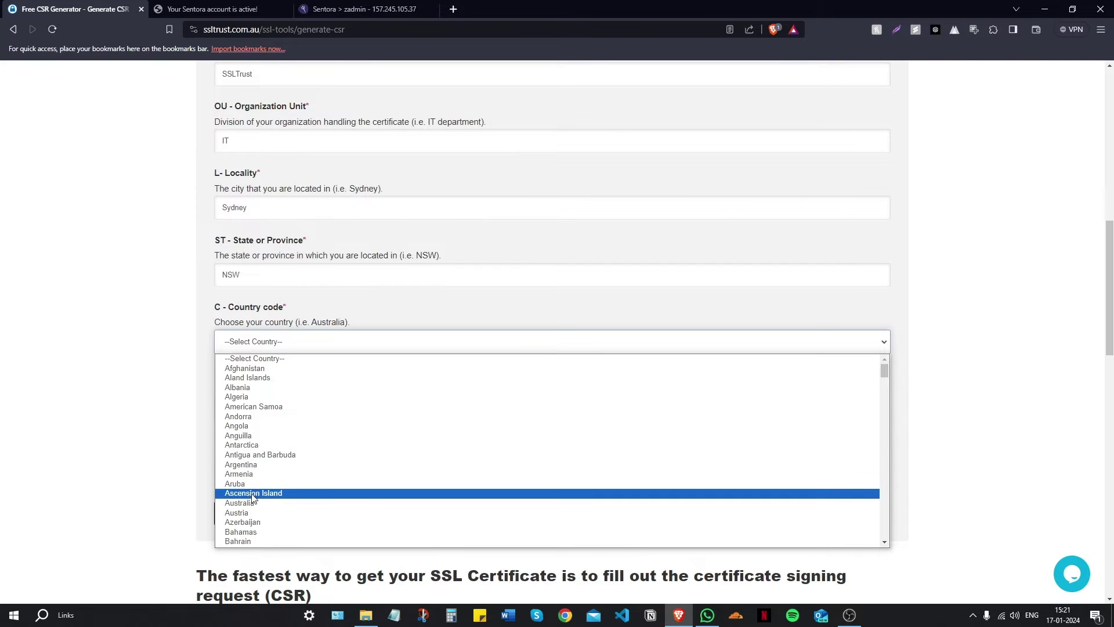
click(253, 503)
click(268, 408)
text(ssl.guide)
click(331, 441)
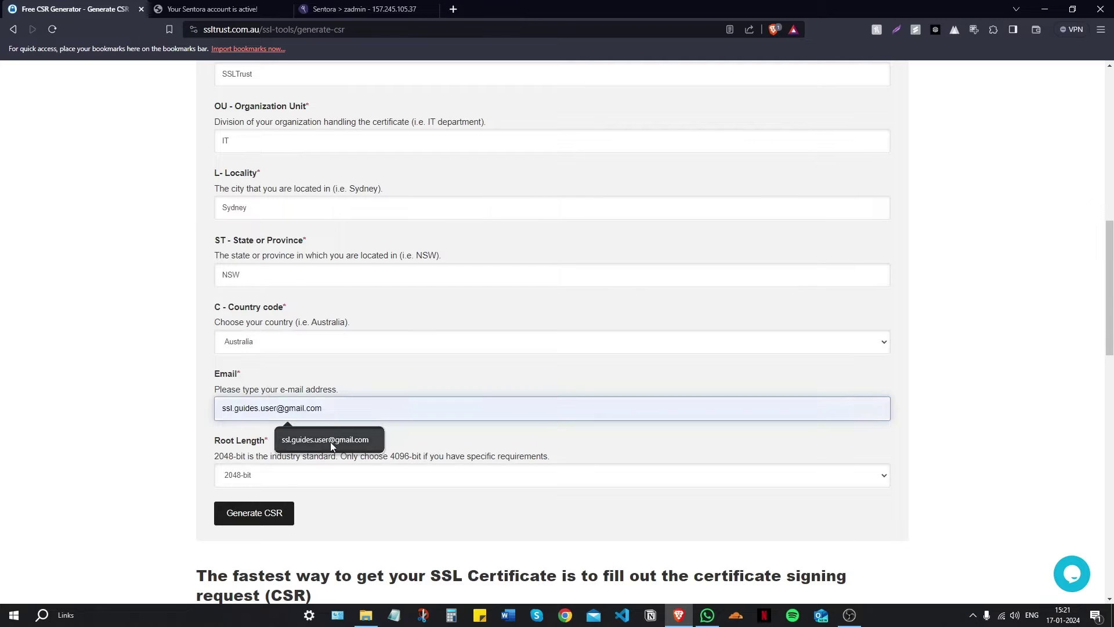
scroll(296, 398, down, 2)
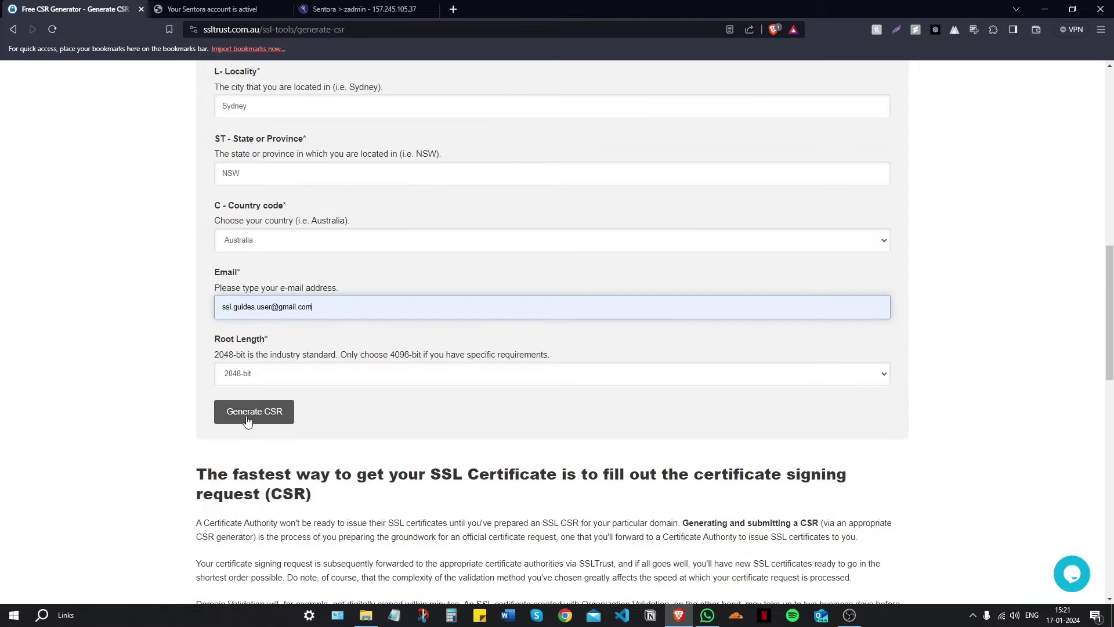
Generate the 2048-bit private key and CSR, then select the private key block
click(265, 419)
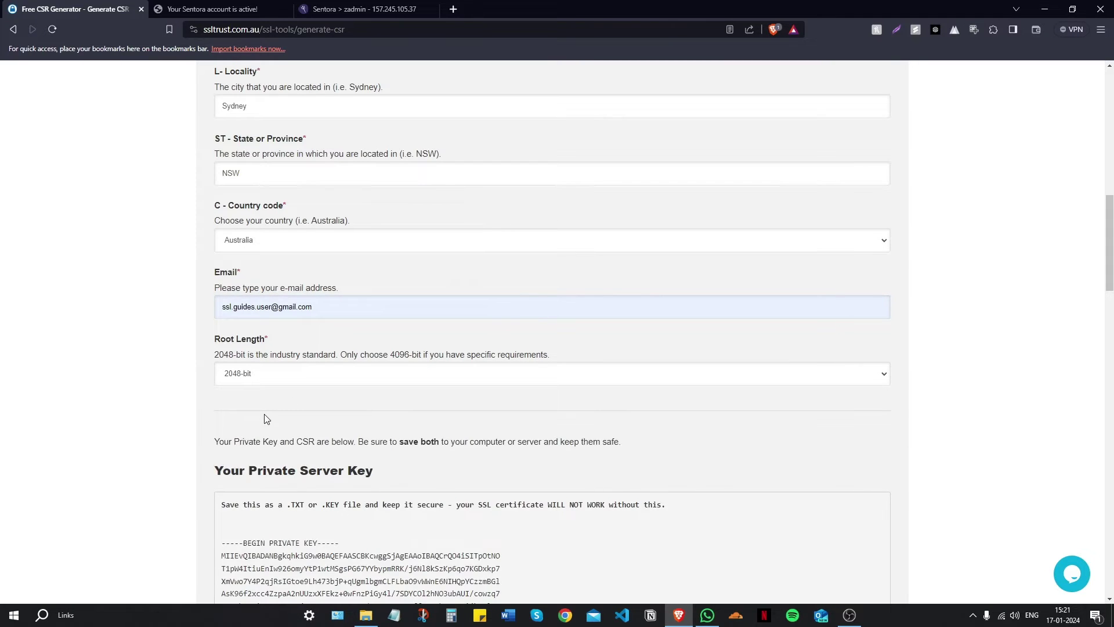
scroll(267, 415, down, 7)
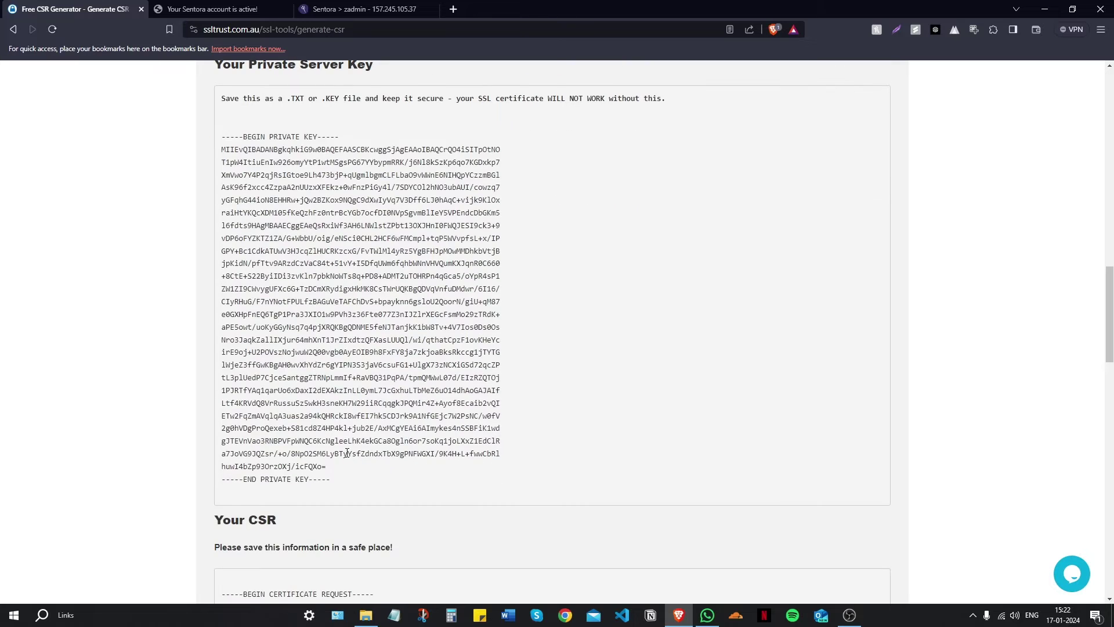
drag(332, 484, 221, 212)
scroll(271, 260, down, 3)
scroll(271, 260, down, 3)
drag(369, 517, 178, 291)
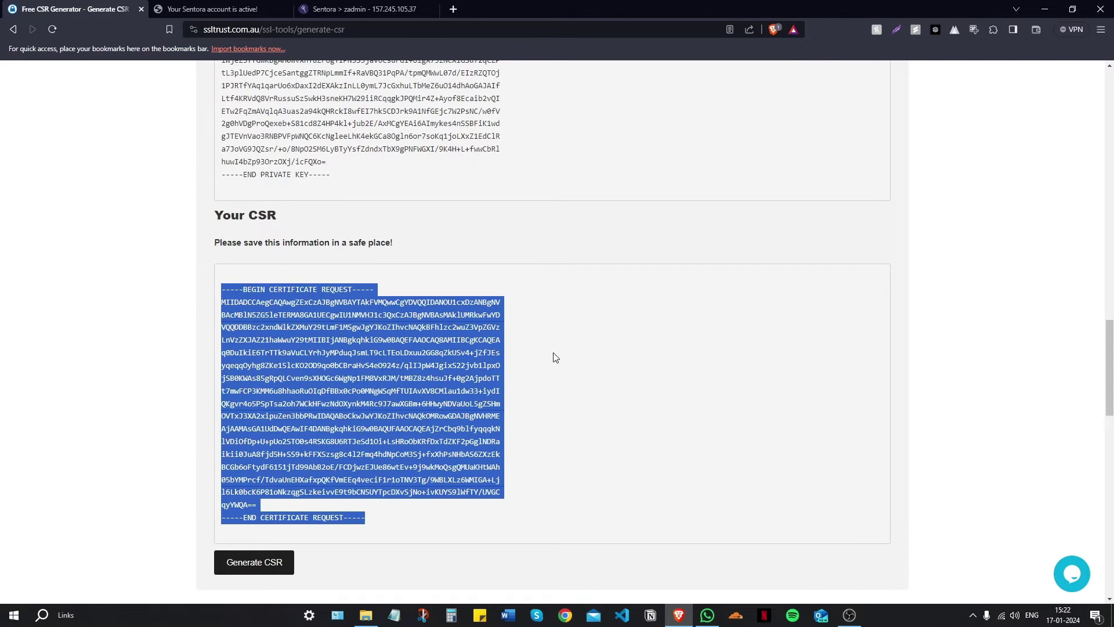
click(622, 367)
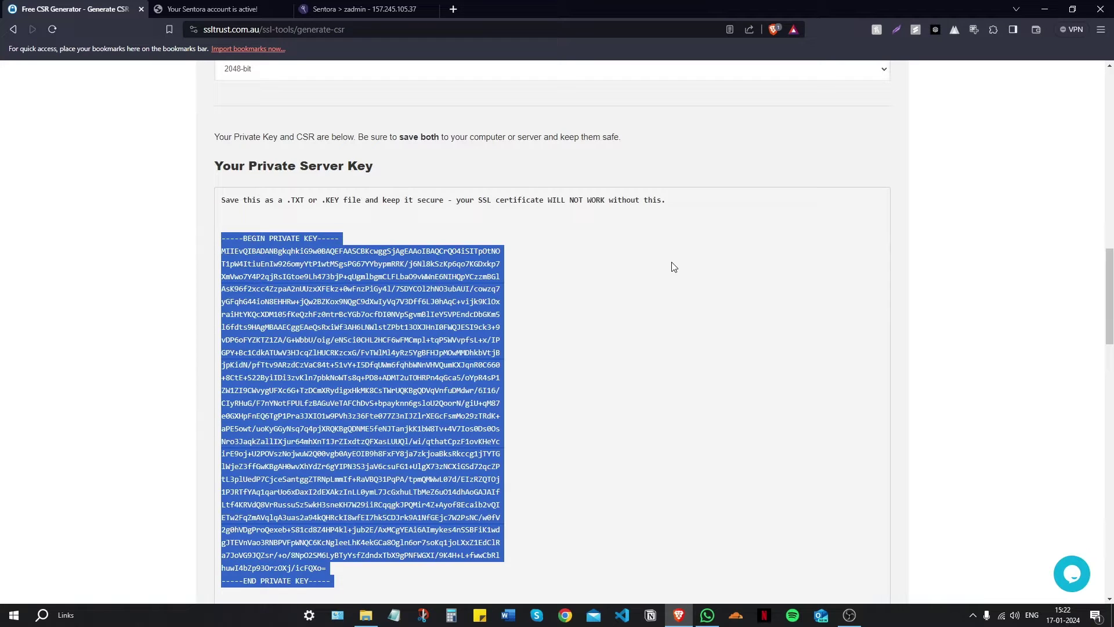
click(800, 343)
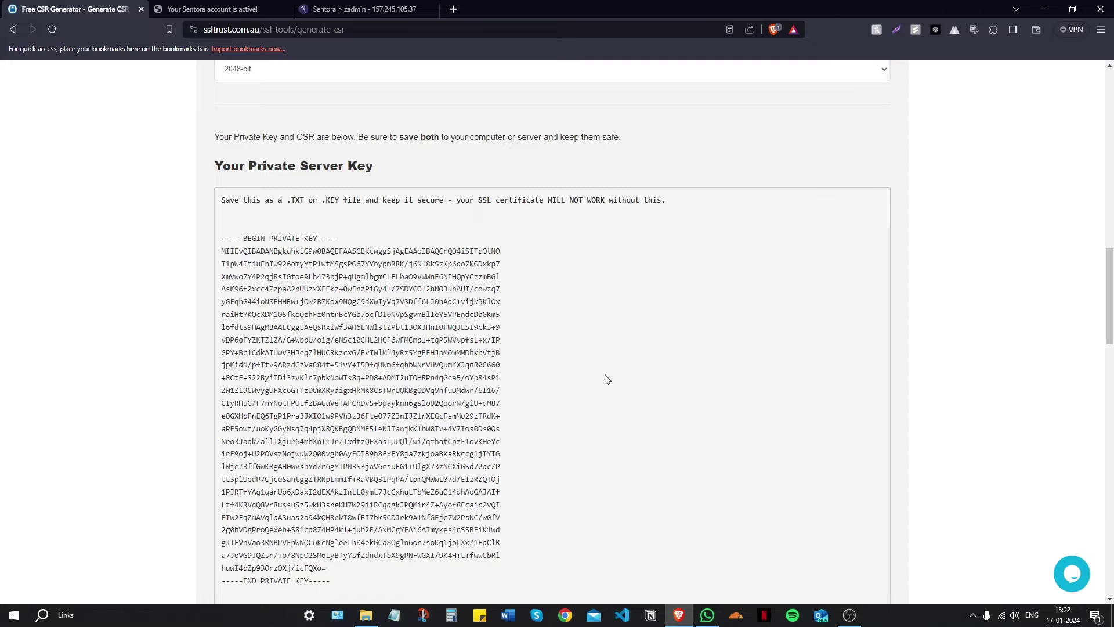
scroll(513, 378, down, 2)
drag(510, 483, 187, 143)
Copy the selected private key and paste it into a new Notepad window
right_click(298, 163)
click(318, 179)
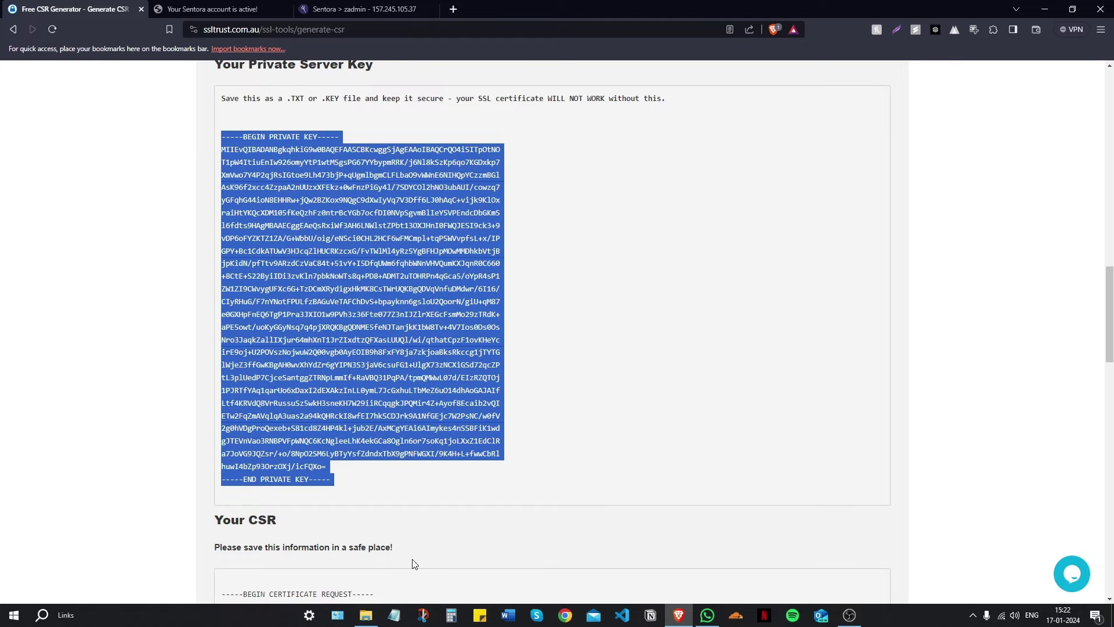
click(394, 614)
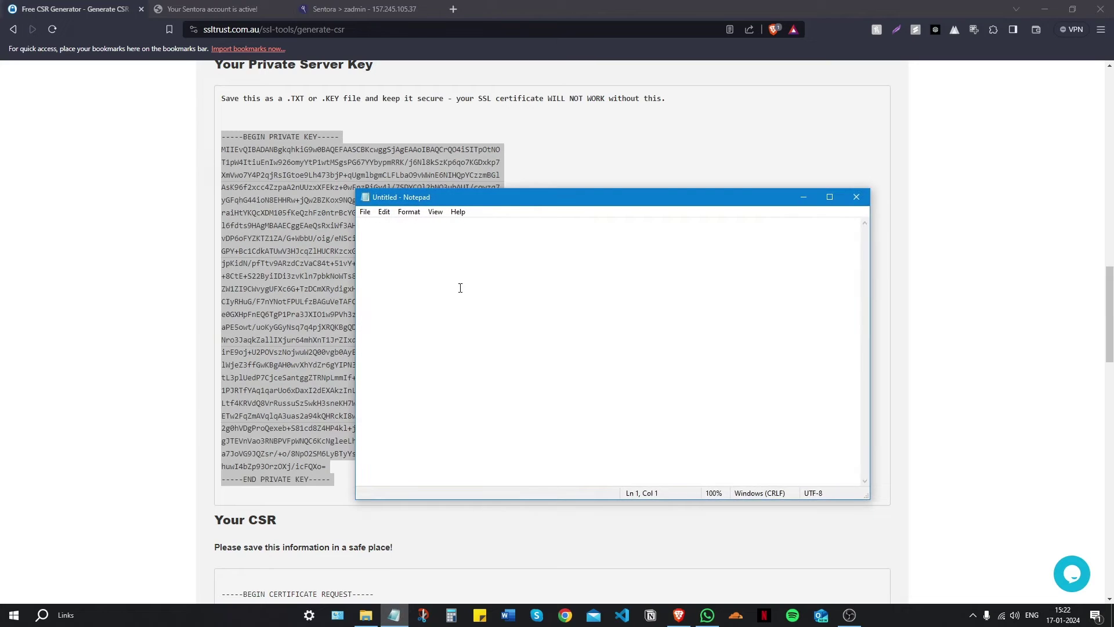
right_click(460, 288)
click(391, 333)
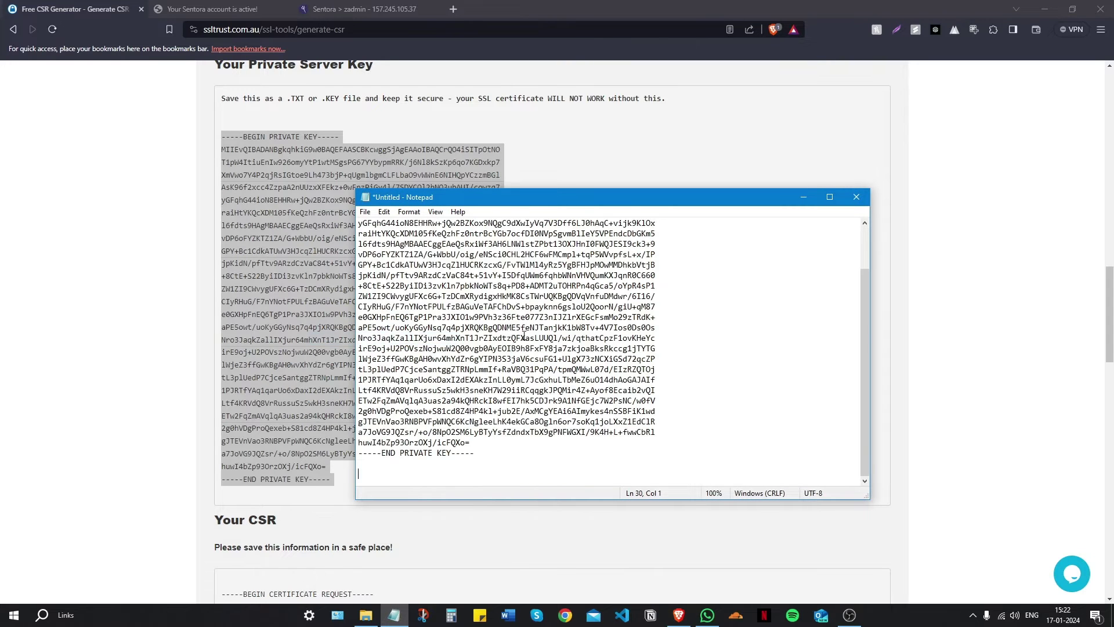
Save the note as private.key on the Desktop with All Files type, then close Notepad
key(ctrl+s)
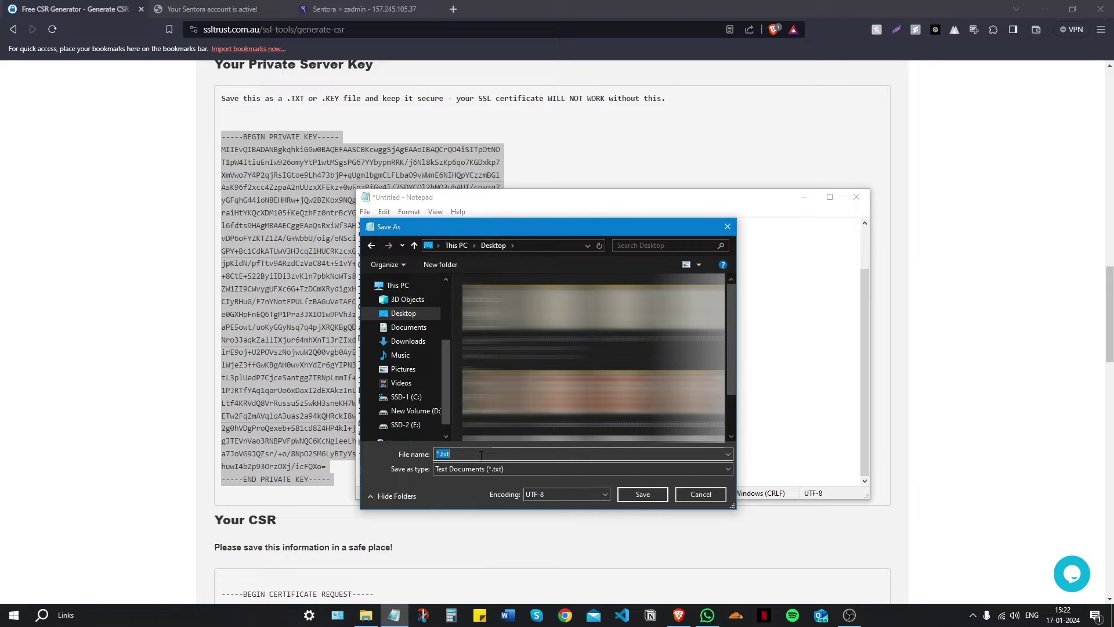
text(private.key)
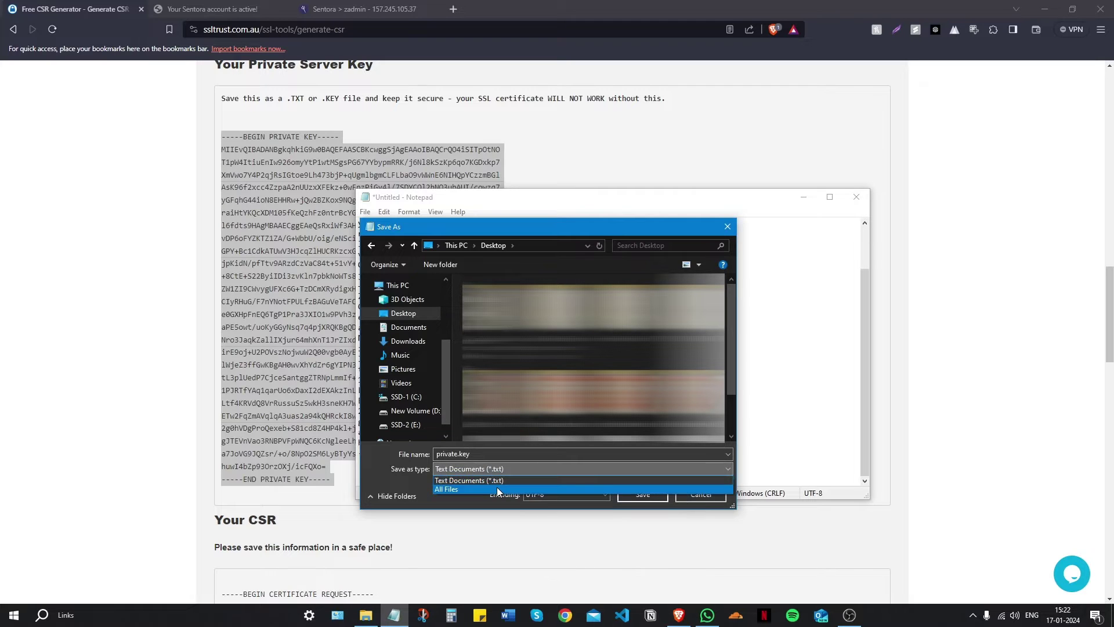
click(497, 487)
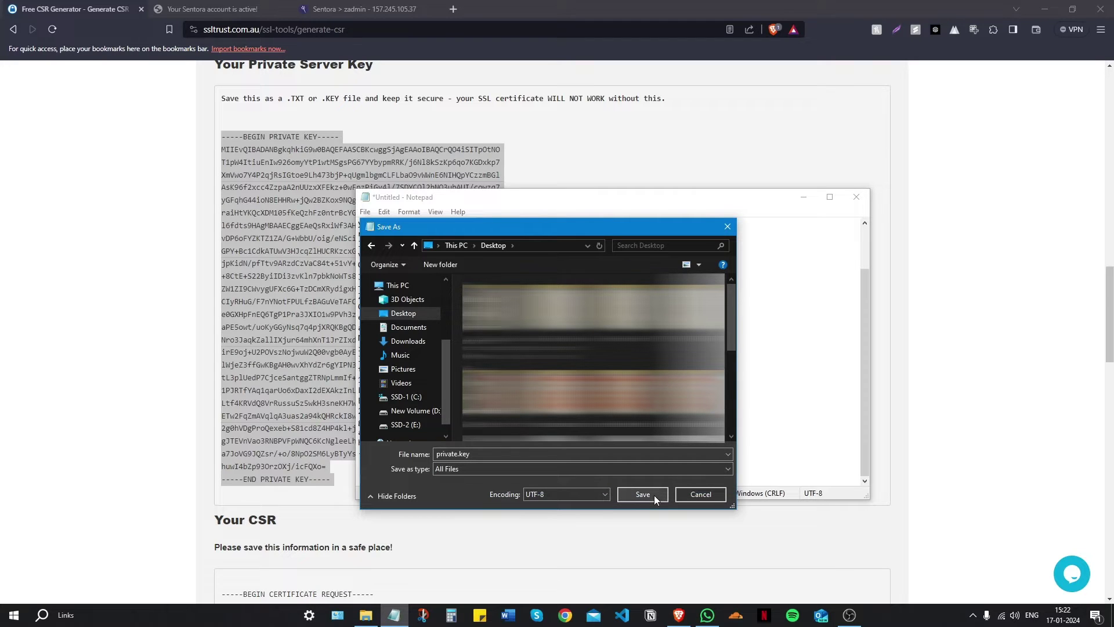
click(642, 494)
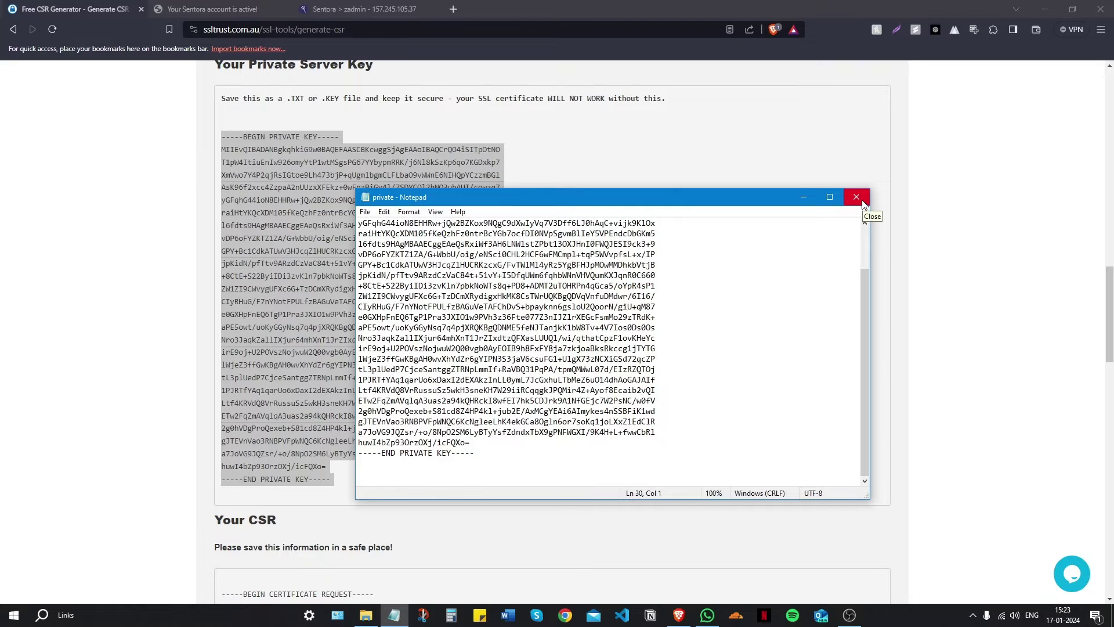
click(862, 202)
Deselect the key text and bring up ssltrust.com.au in a new tab beside the generator
scroll(627, 279, down, 4)
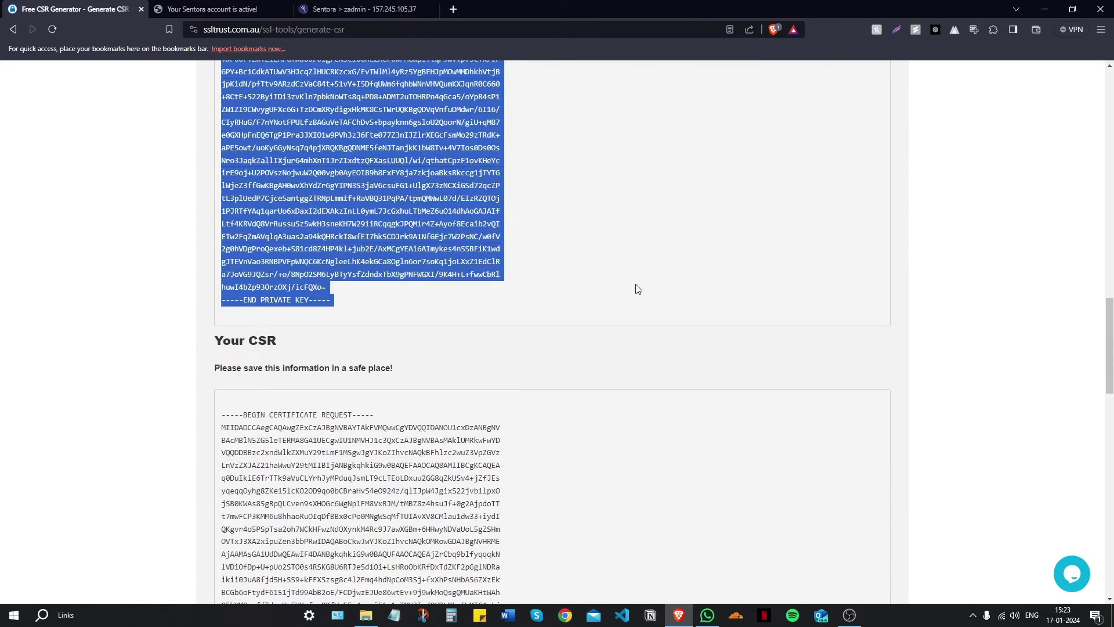
scroll(638, 288, down, 3)
click(635, 304)
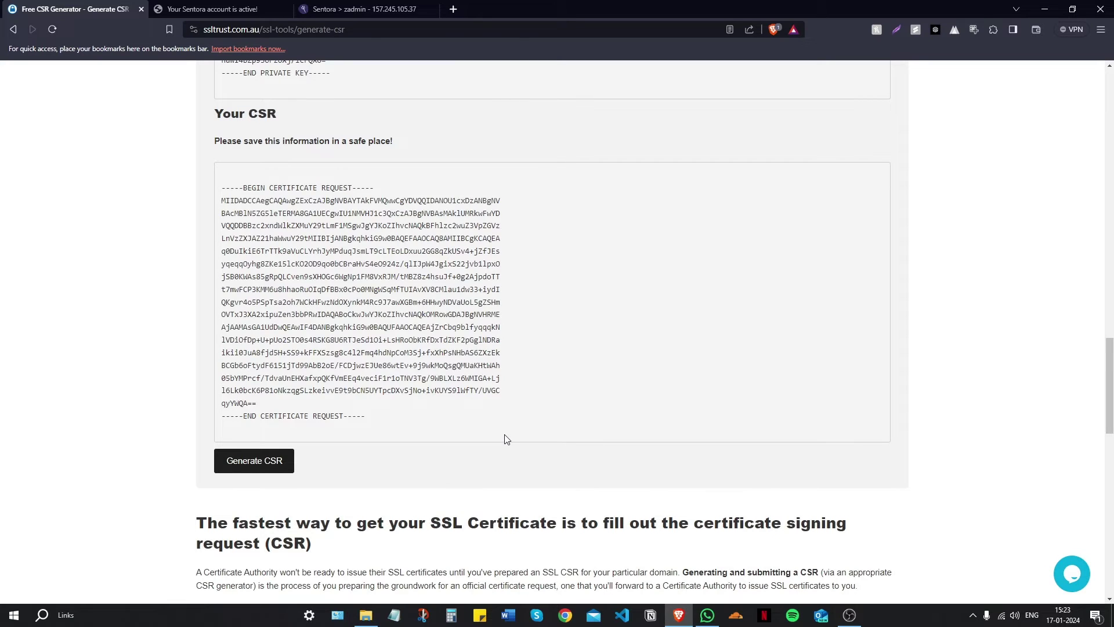
key(ctrl+shift+t)
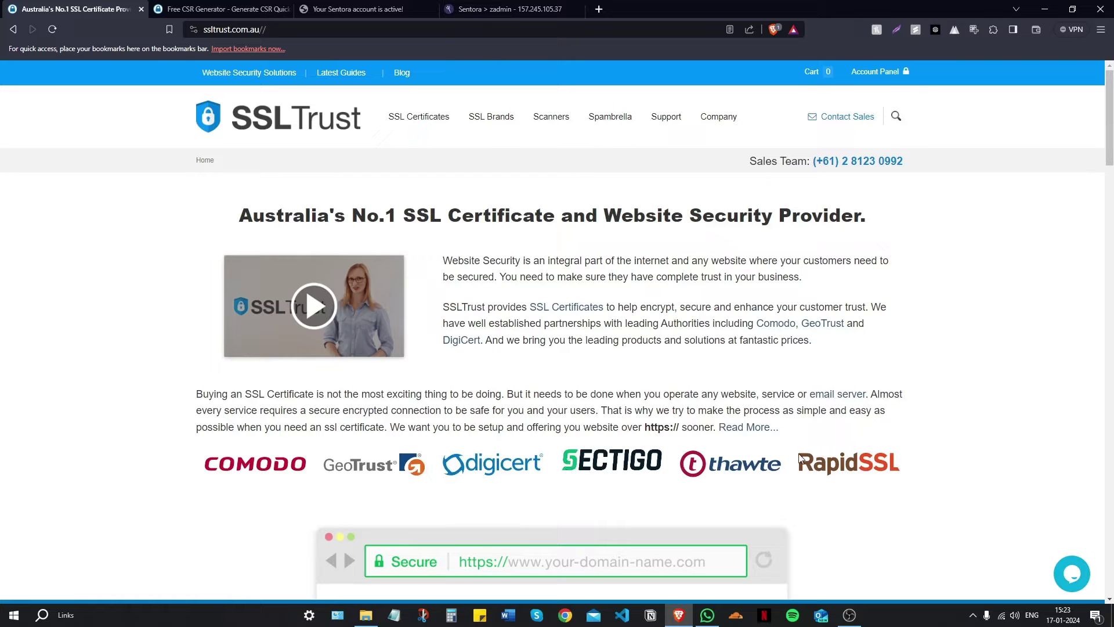
Browse the pricing cards, then open Standard SSL Certificates from the SSL Certificates menu
scroll(460, 338, down, 7)
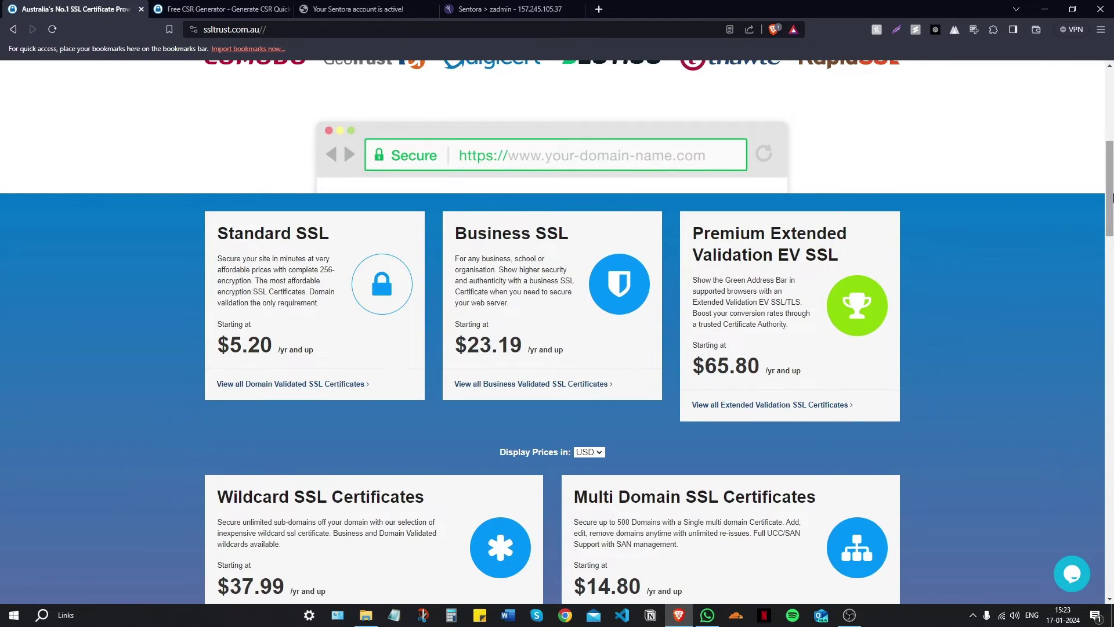
drag(1111, 199, 1110, 214)
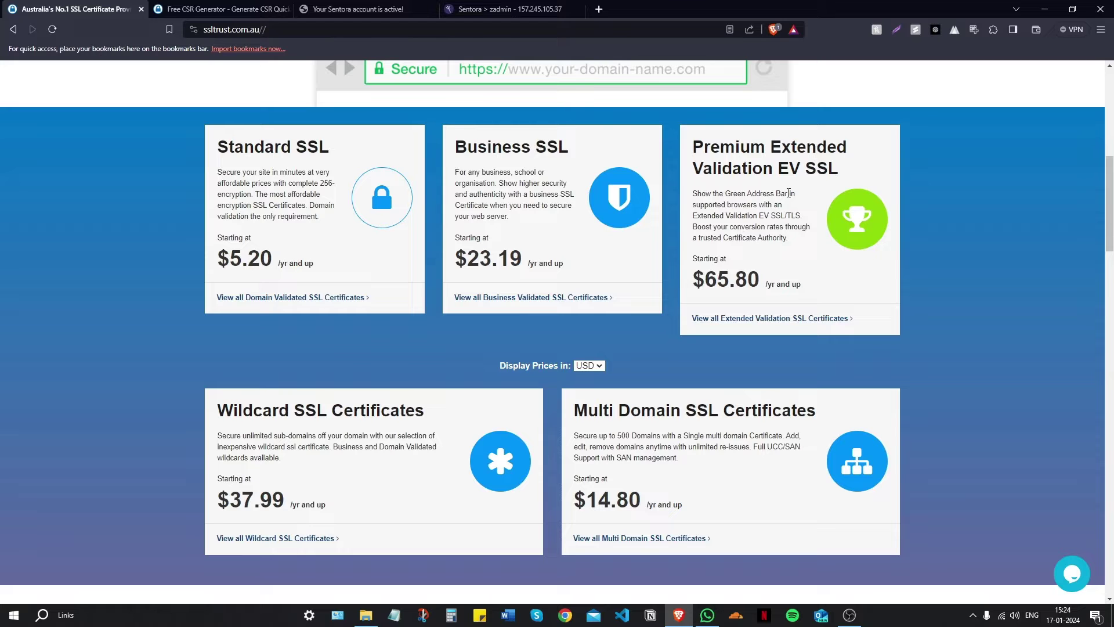
scroll(788, 192, down, 2)
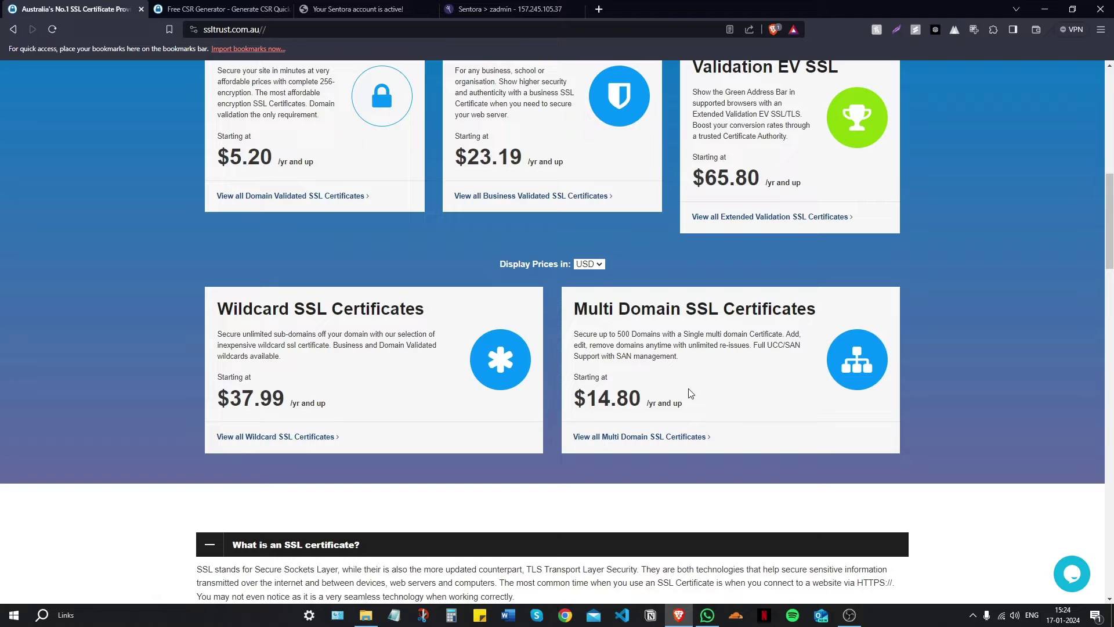
scroll(691, 392, up, 2)
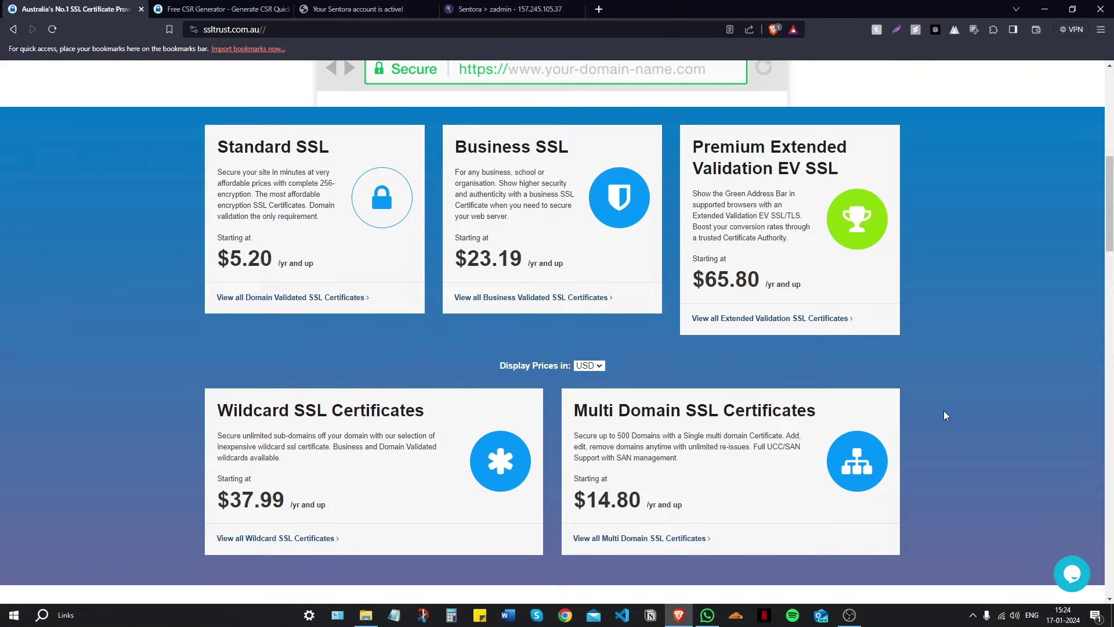
scroll(944, 412, up, 5)
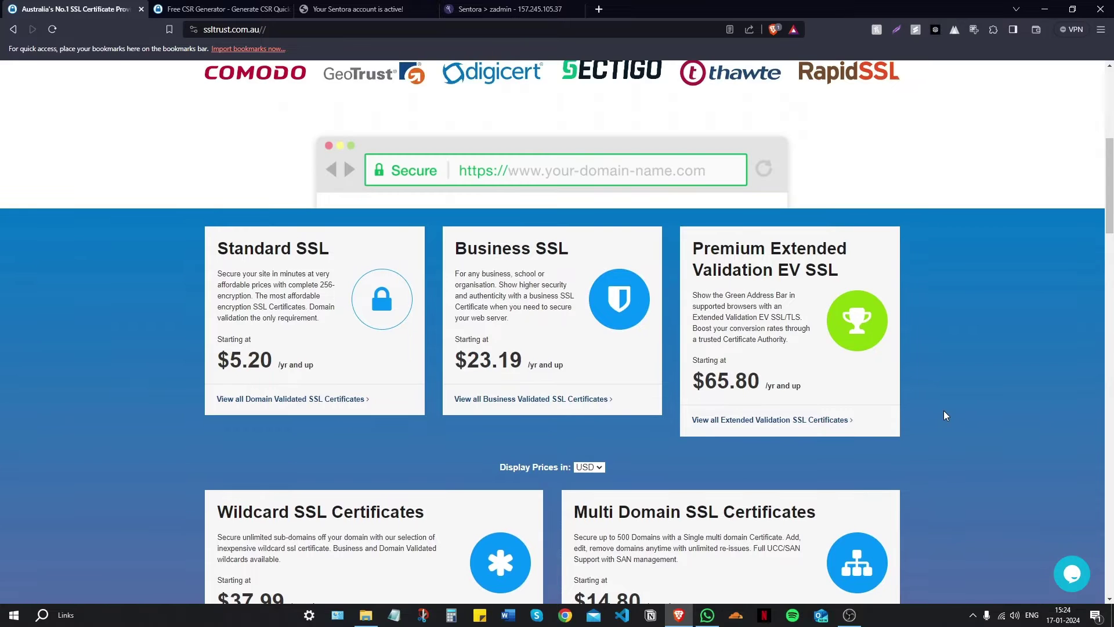
scroll(935, 411, up, 3)
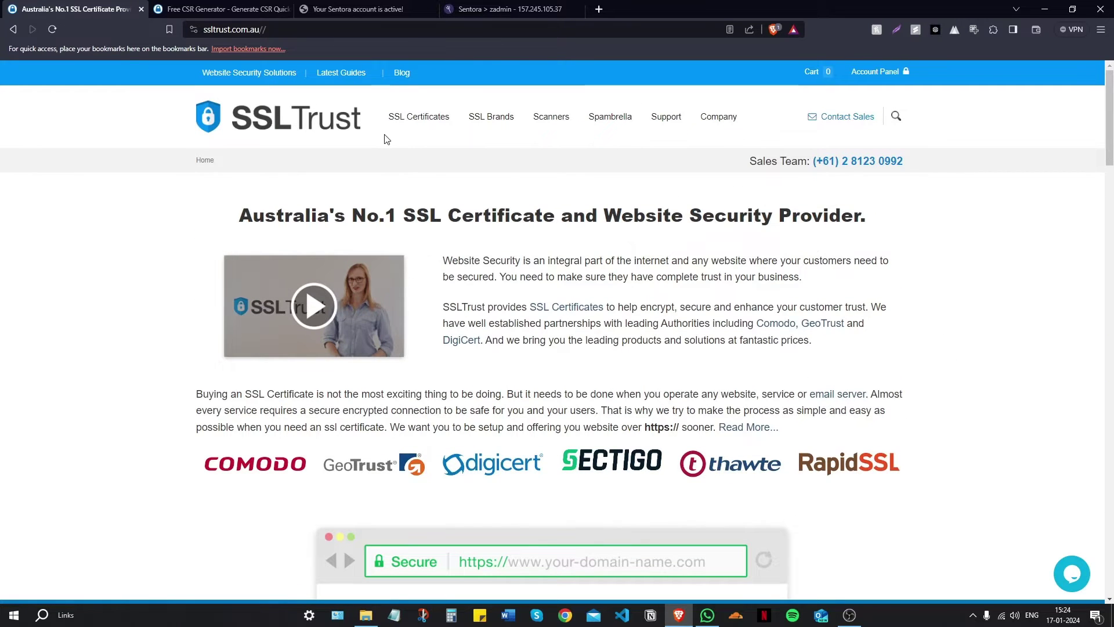
mouse_move(409, 129)
click(428, 155)
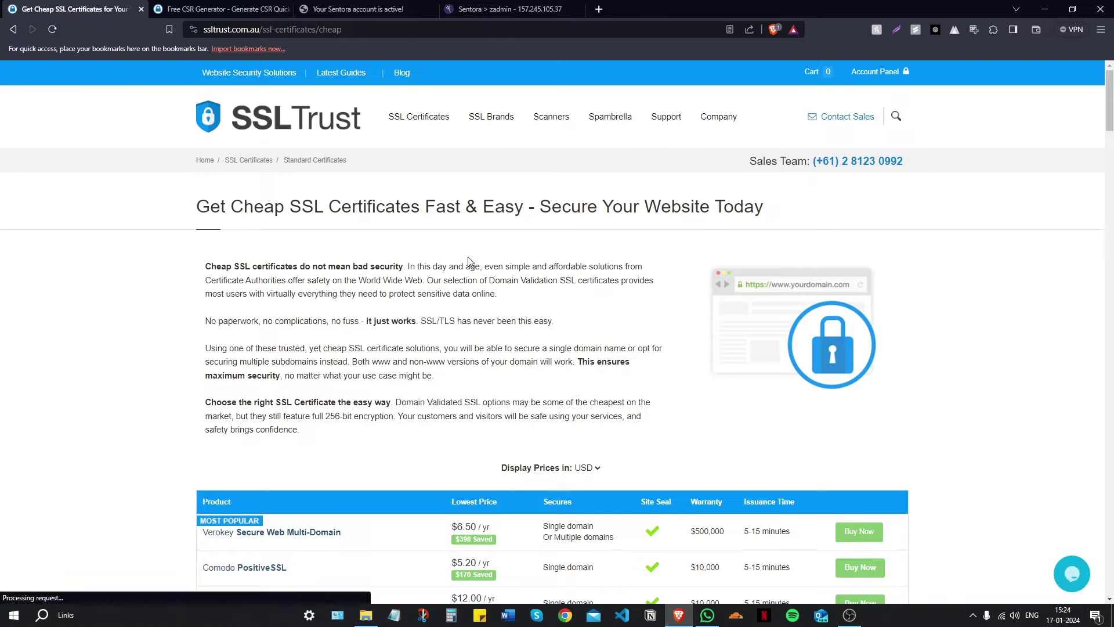
scroll(461, 271, down, 3)
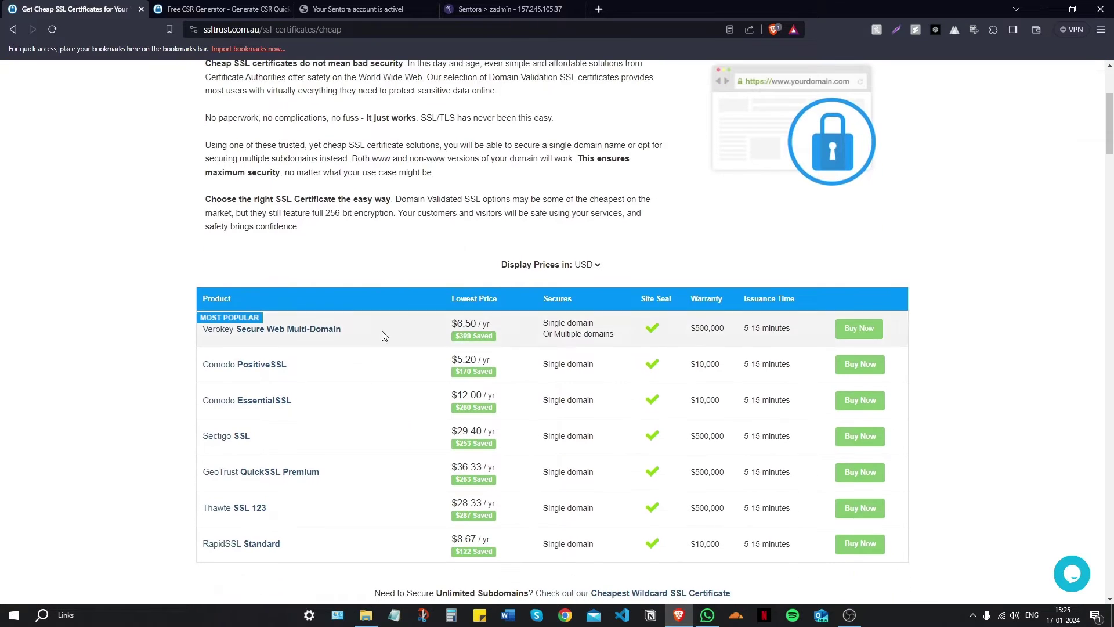
Add a one-year Comodo PositiveSSL certificate to the cart and proceed to checkout
click(869, 371)
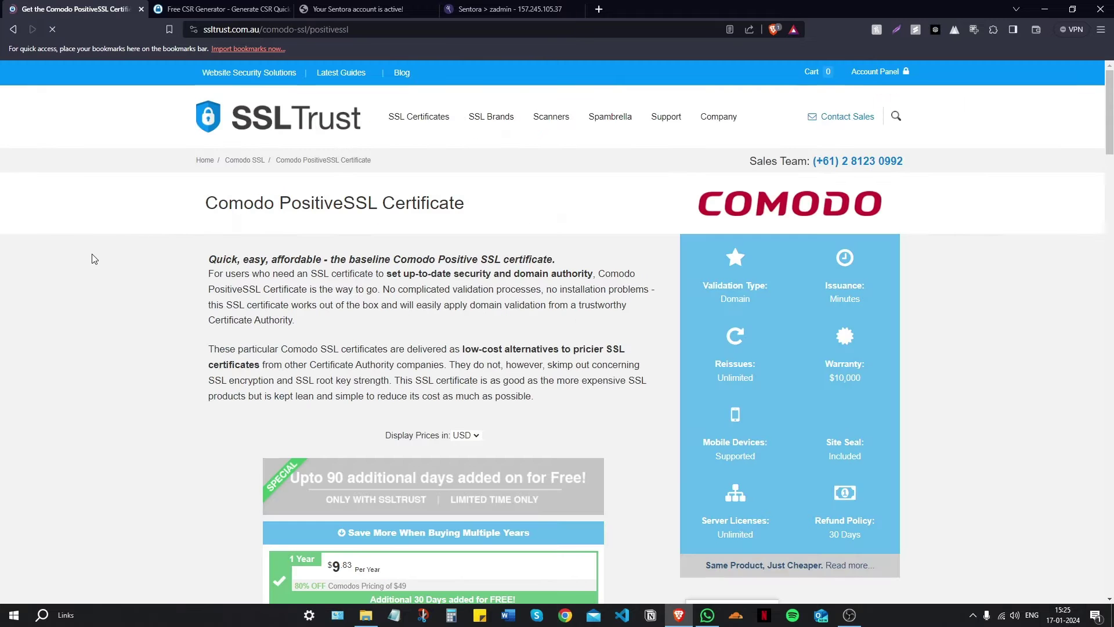
scroll(67, 258, down, 3)
scroll(67, 259, down, 3)
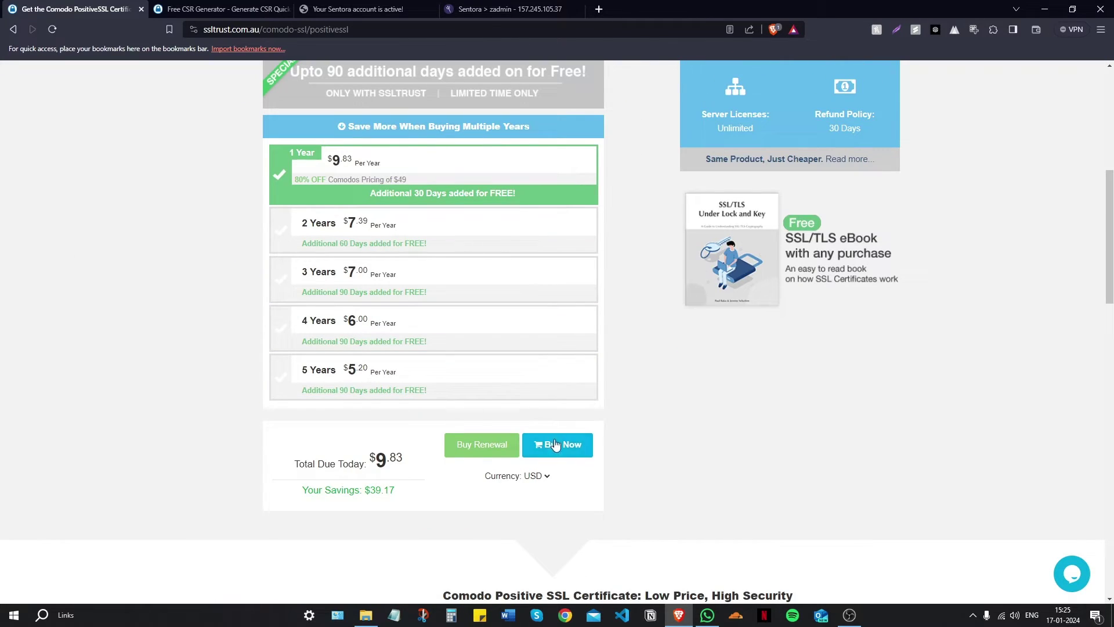
click(554, 444)
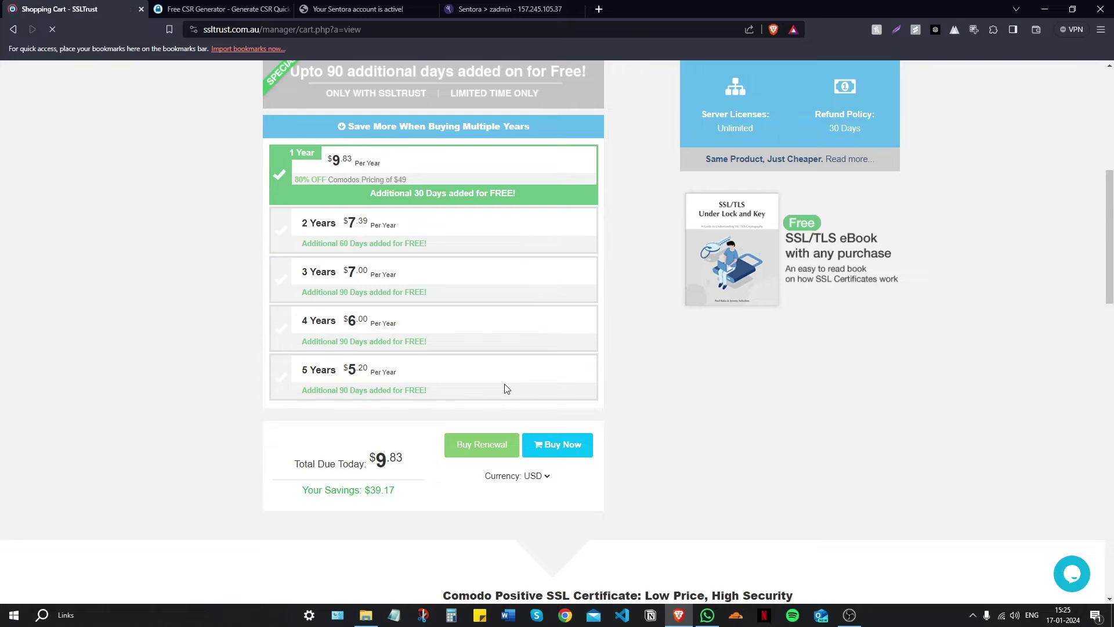
scroll(514, 344, down, 2)
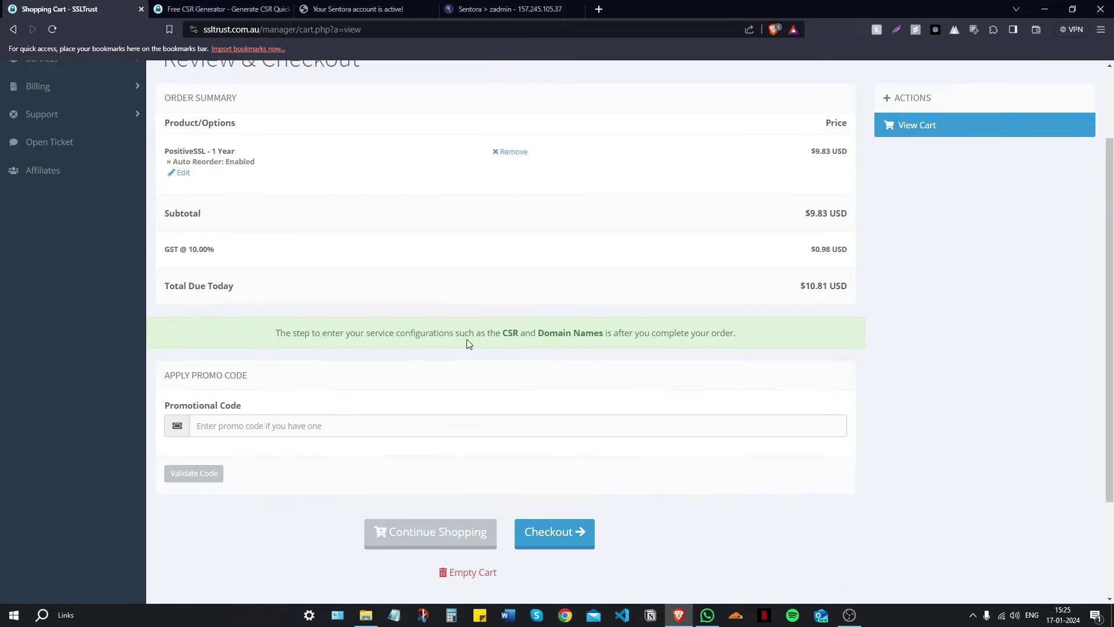
scroll(459, 343, down, 2)
click(562, 441)
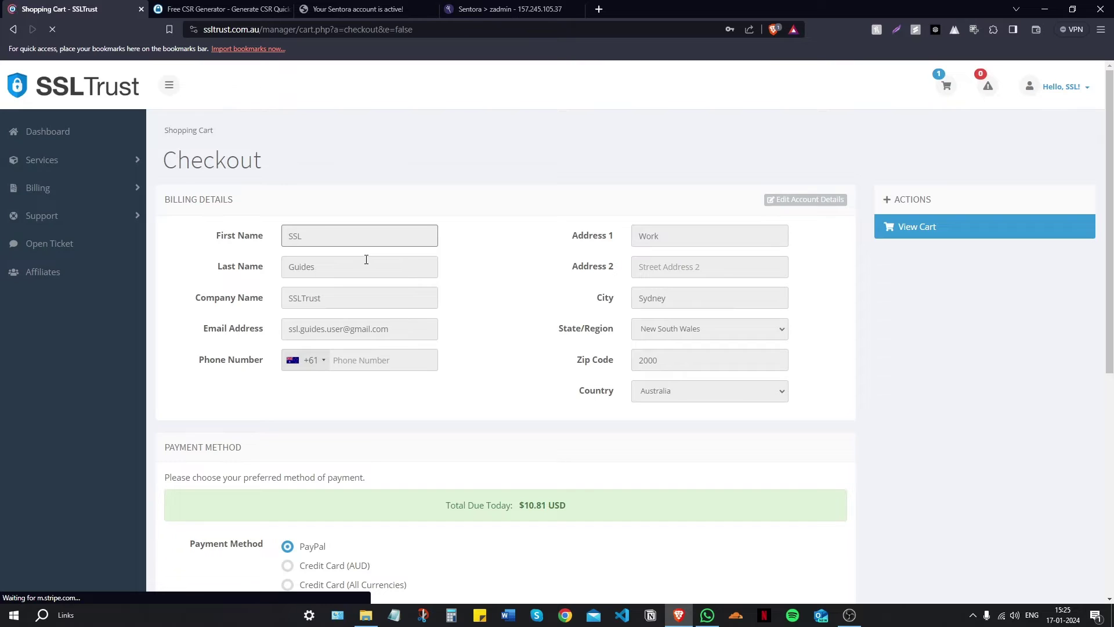
Review the $10.81 USD checkout, then go to the client-area Dashboard
scroll(357, 264, down, 3)
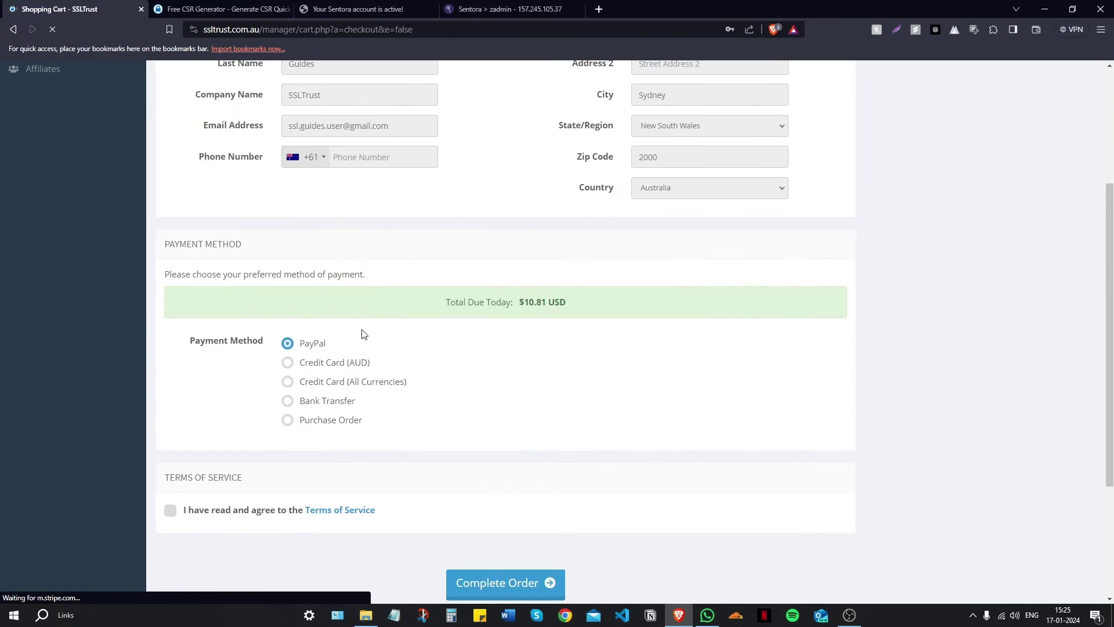
scroll(383, 430, down, 1)
scroll(359, 426, up, 1)
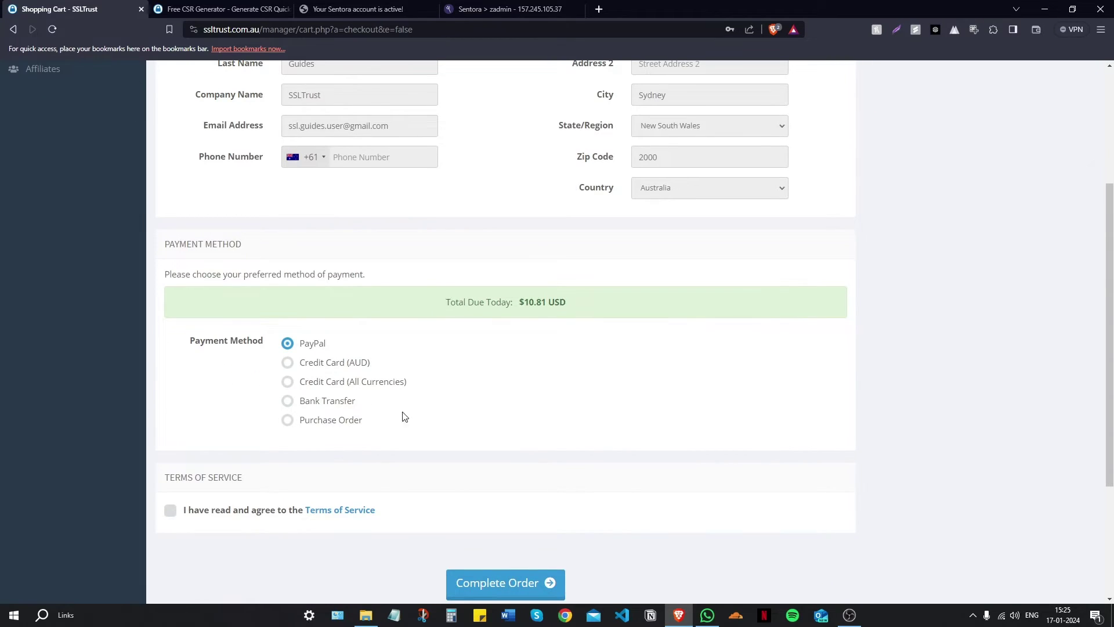
scroll(417, 418, up, 3)
scroll(319, 293, down, 5)
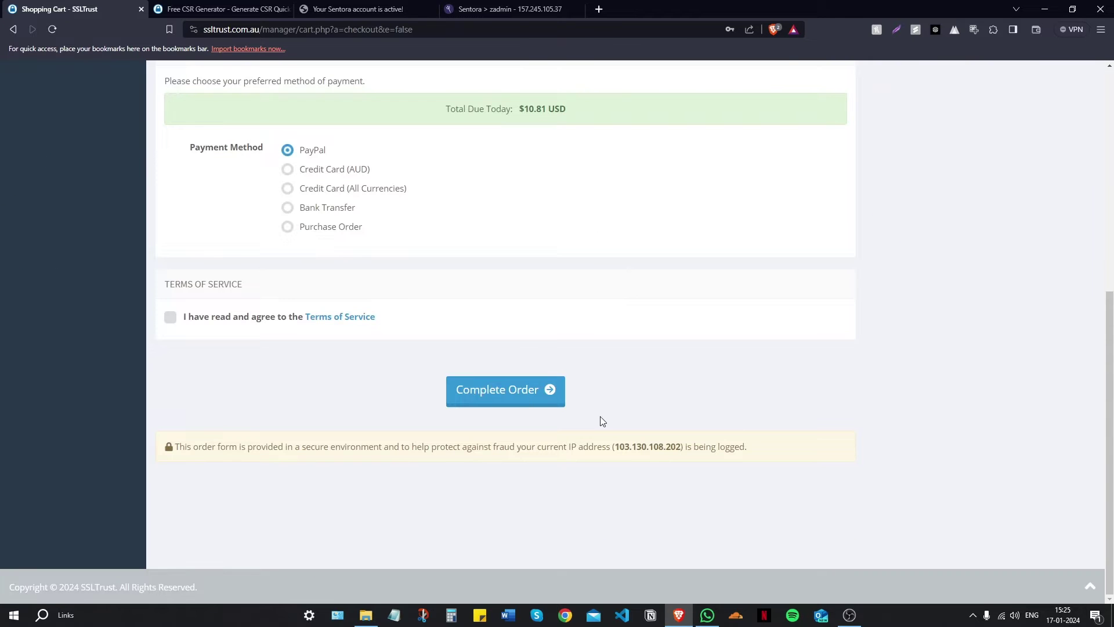
scroll(459, 398, up, 5)
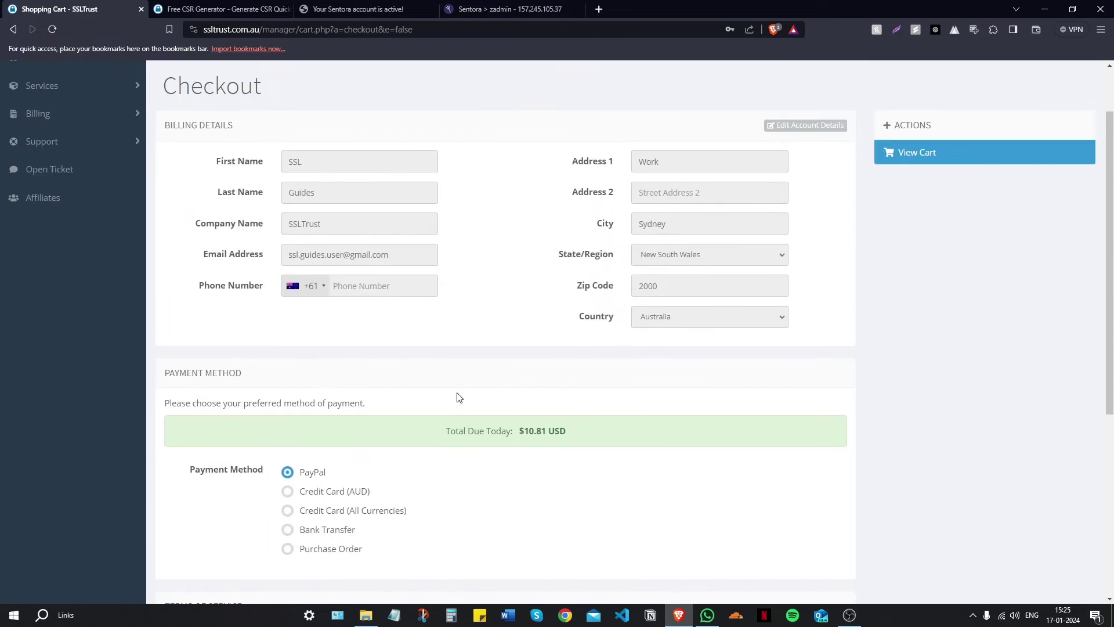
click(67, 144)
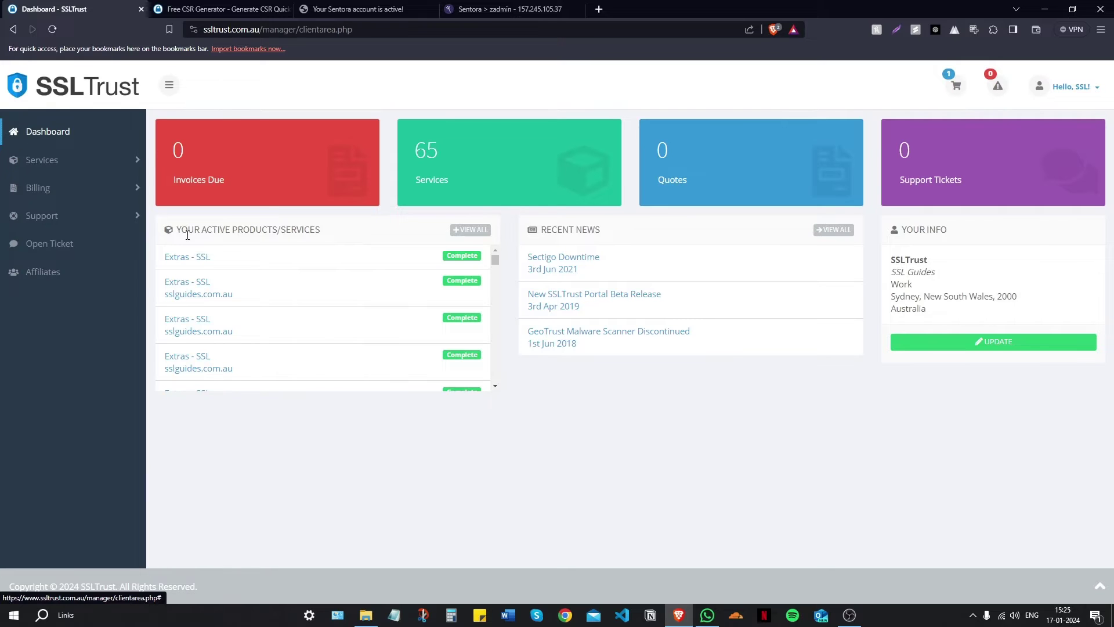
Open the first Extras - SSL service and copy the generated CSR from the generator tab
click(223, 262)
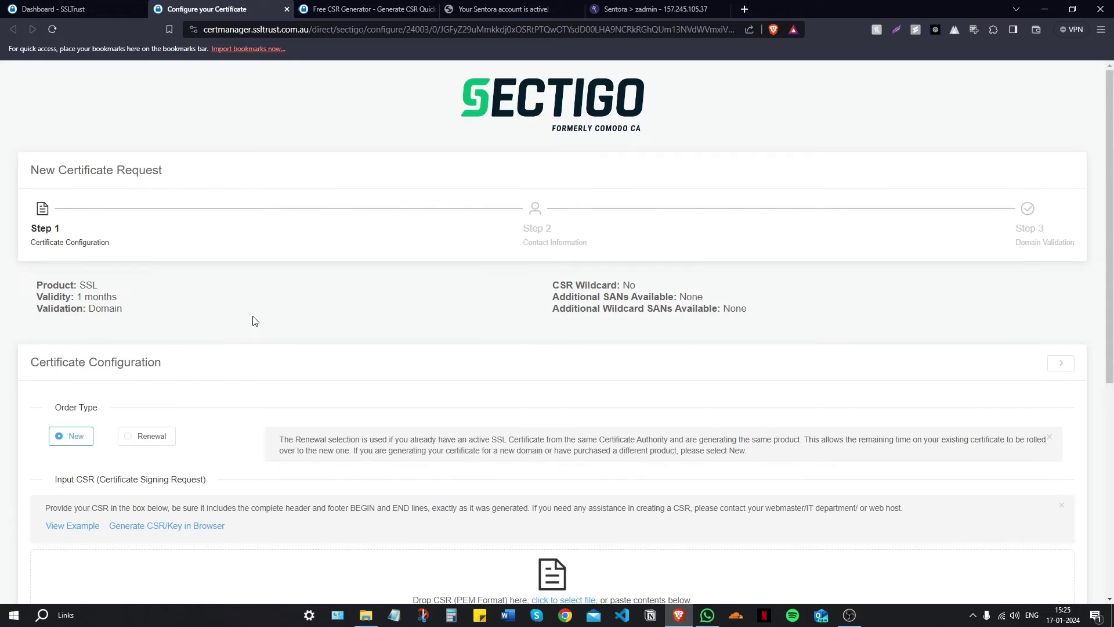
scroll(252, 319, down, 5)
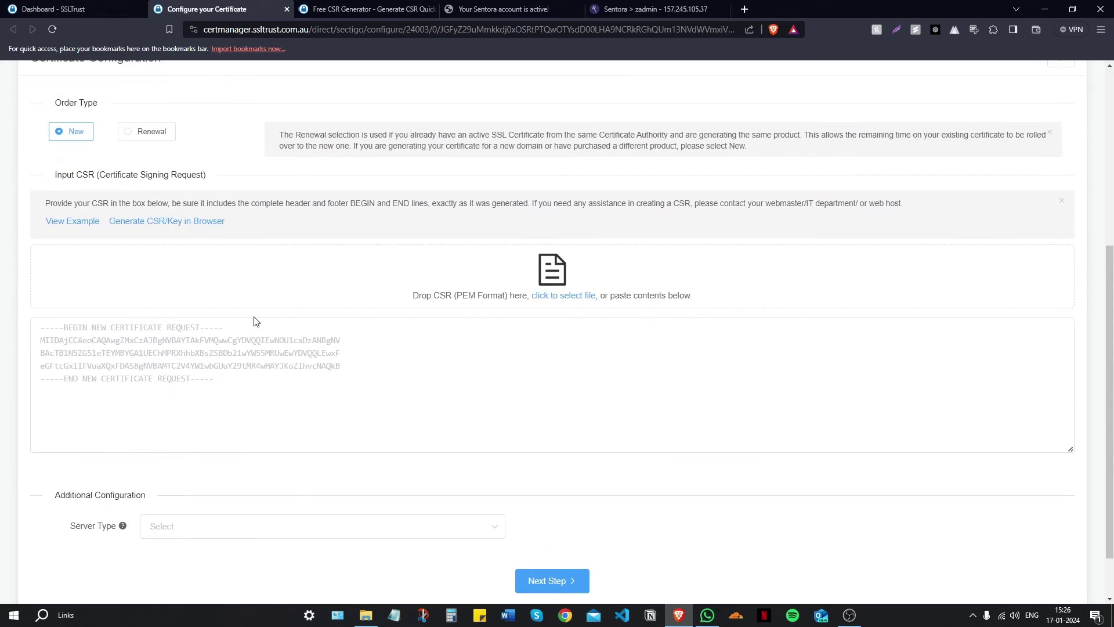
click(348, 9)
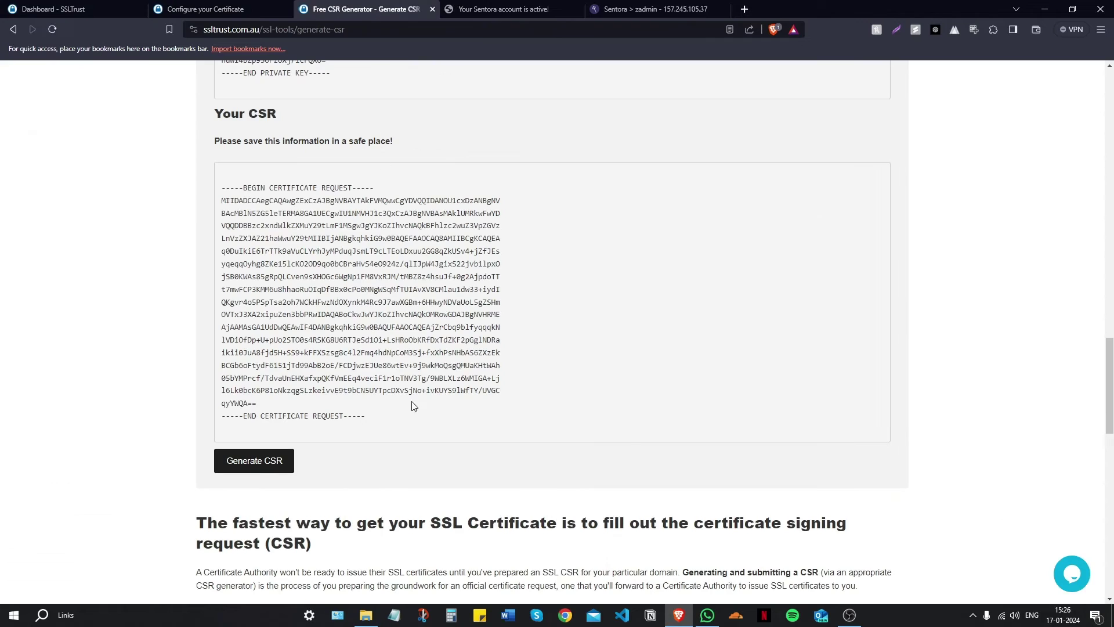
drag(415, 418, 230, 184)
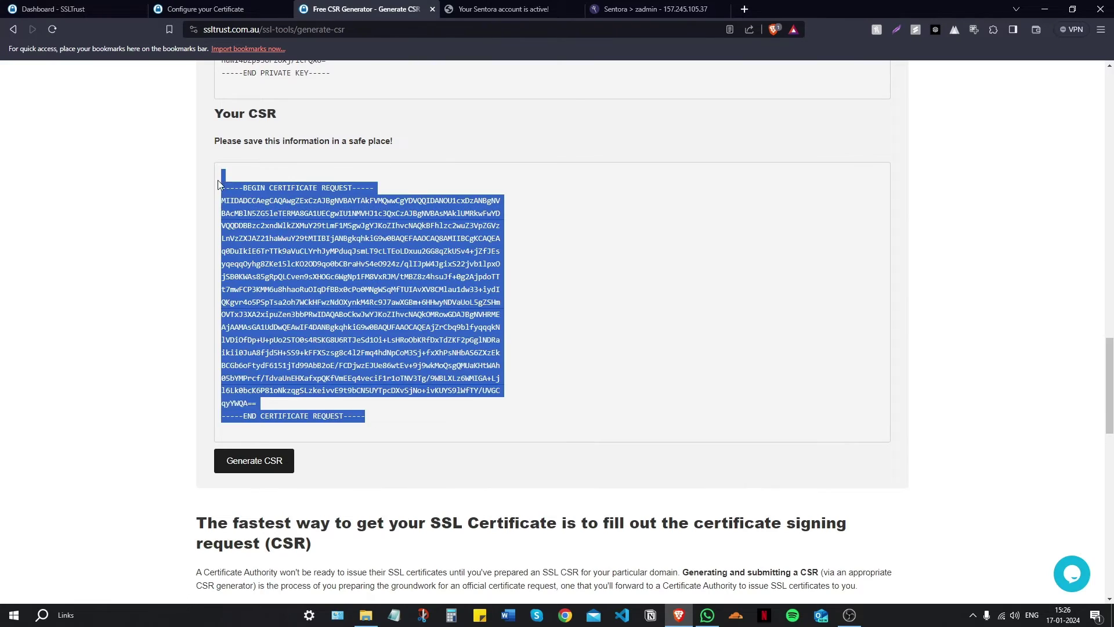
right_click(272, 208)
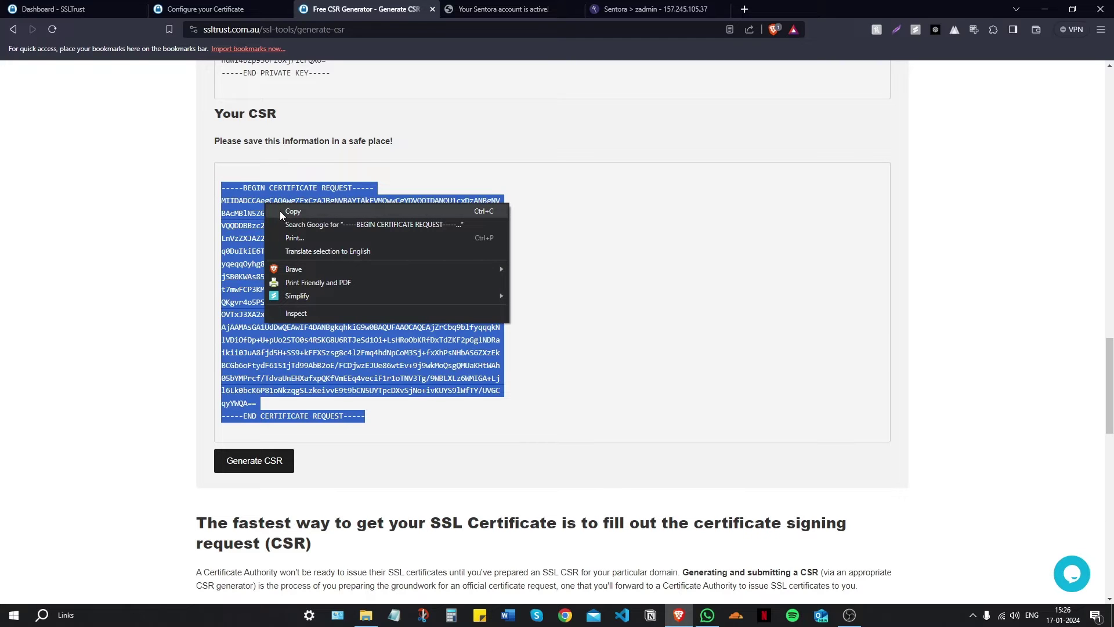
click(281, 212)
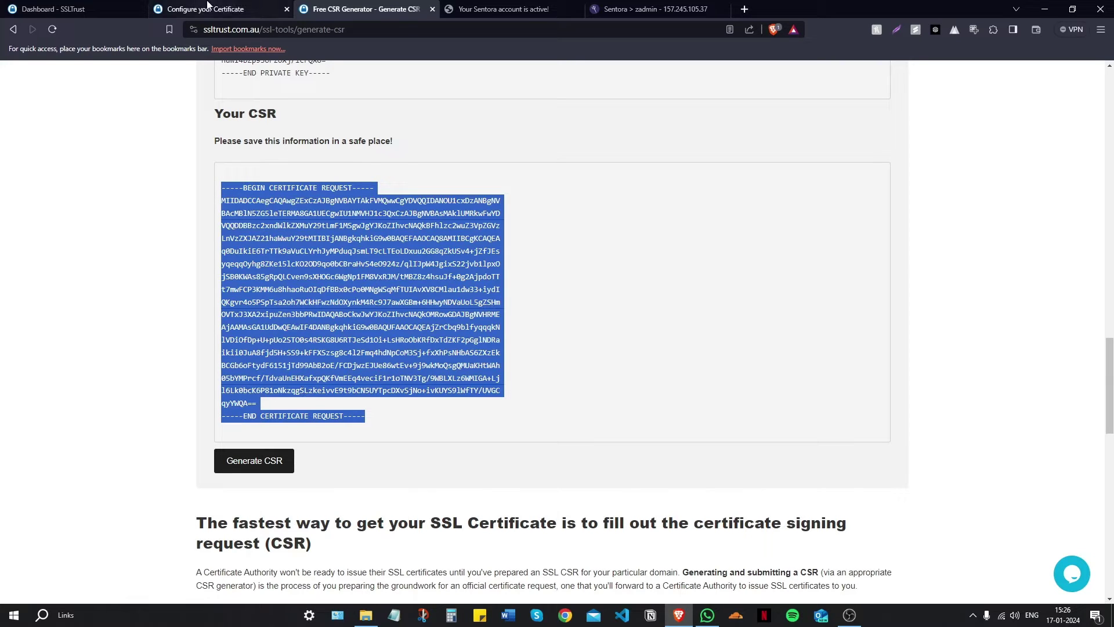
Paste the CSR into the Input CSR box and verify it
click(208, 6)
right_click(180, 345)
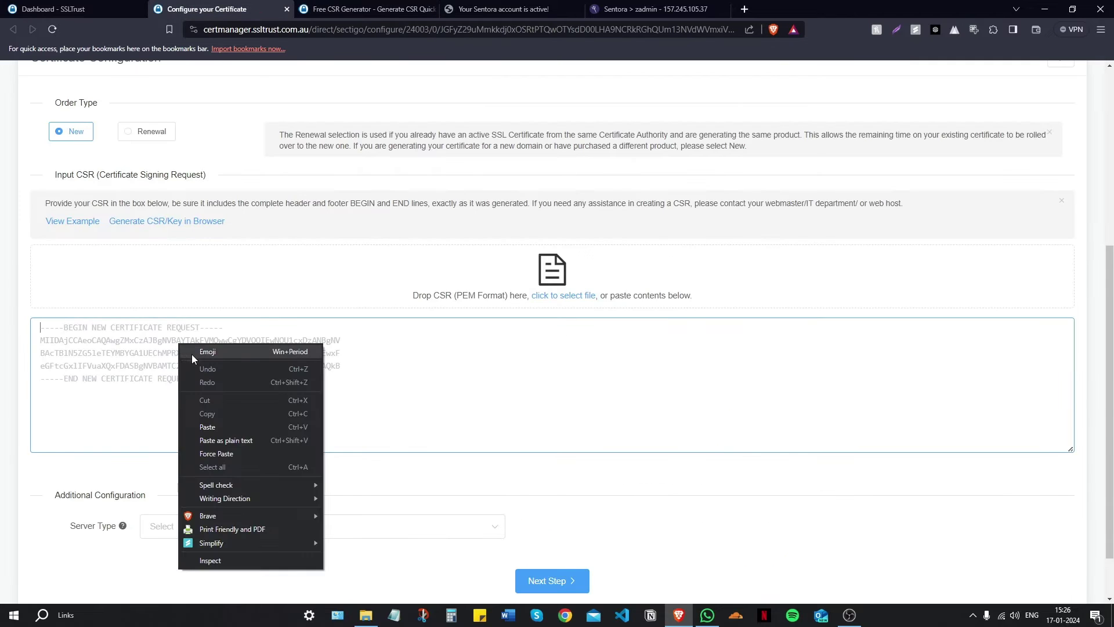
click(207, 427)
scroll(389, 464, down, 2)
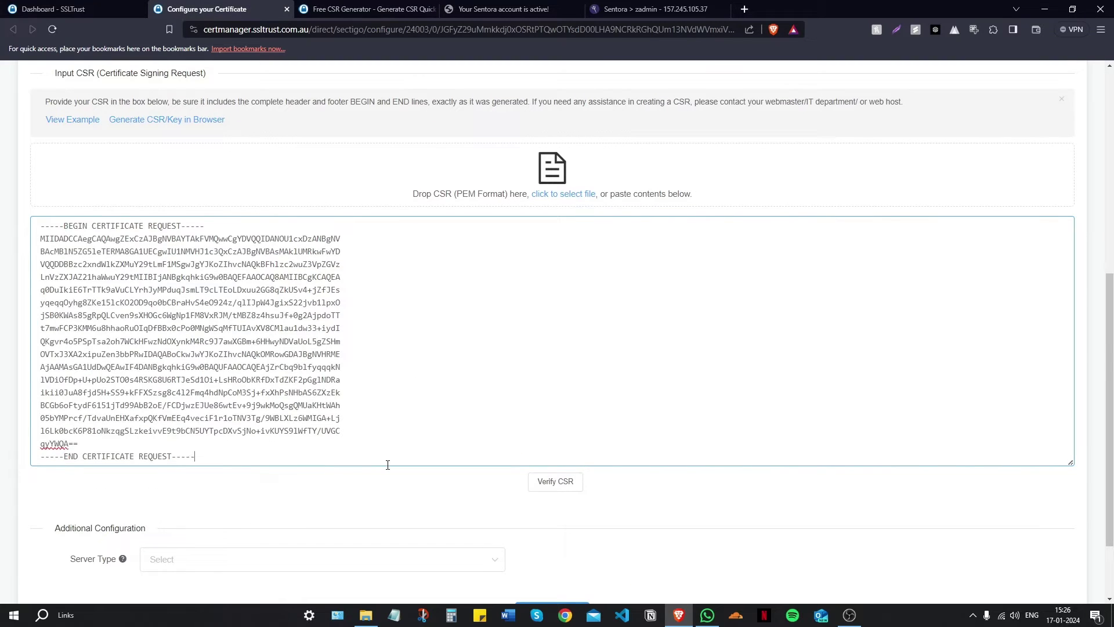
click(552, 483)
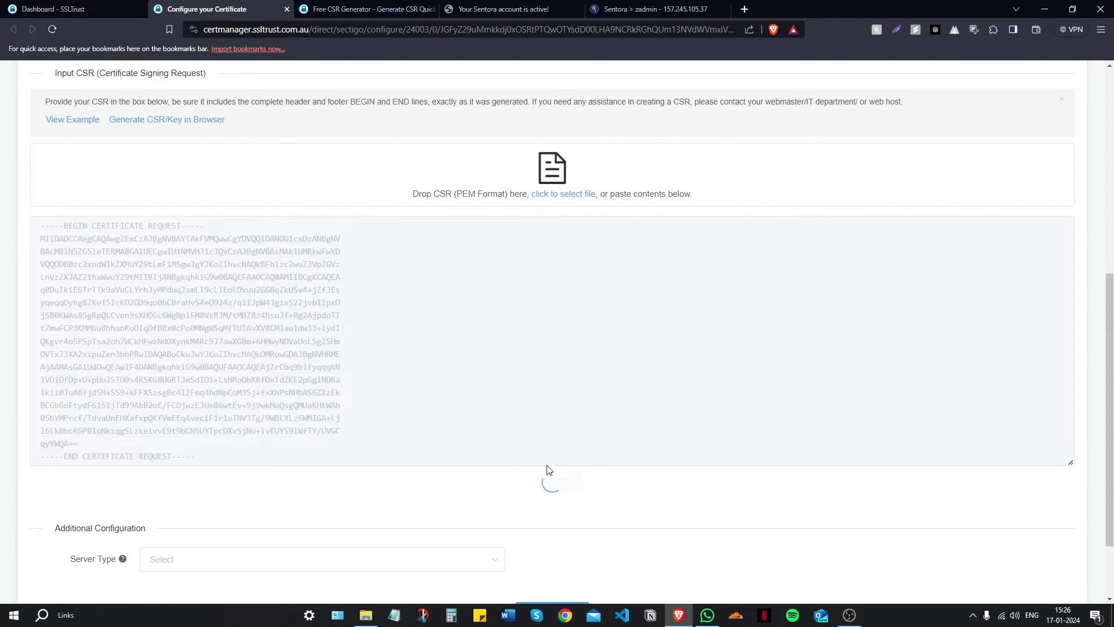
Choose Apache as the server type and continue to the Contact Information step
scroll(306, 470, down, 3)
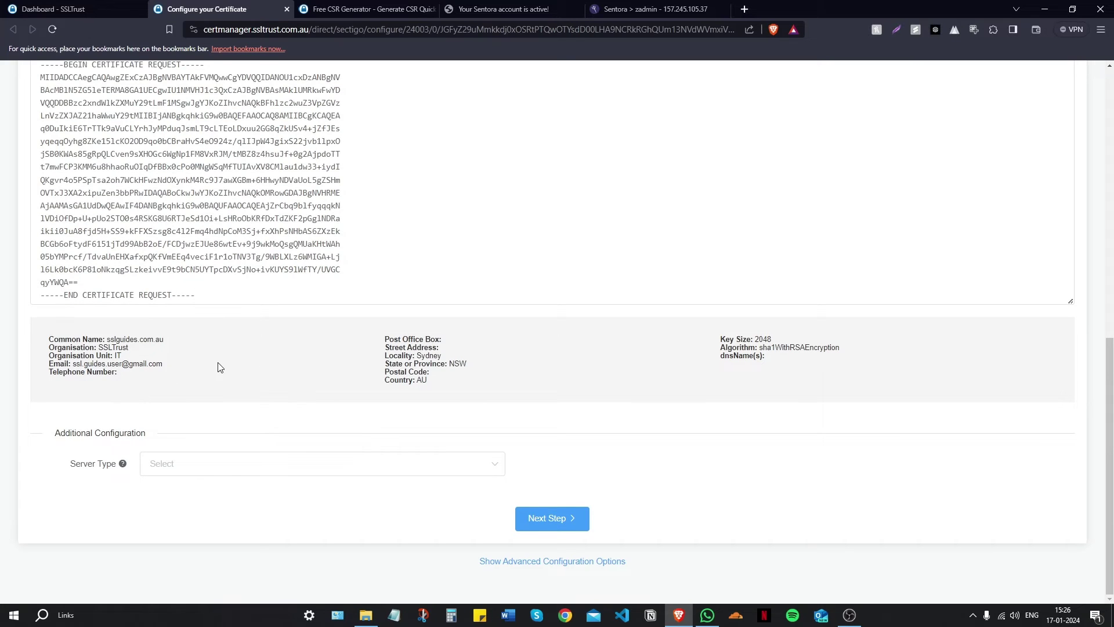
click(246, 471)
click(641, 391)
click(263, 465)
scroll(214, 381, up, 2)
scroll(213, 382, down, 2)
click(561, 432)
click(572, 525)
Enter the admin contact title, names and email, set Technical Contact to Use Admin Contact, and continue
scroll(512, 487, up, 3)
click(201, 317)
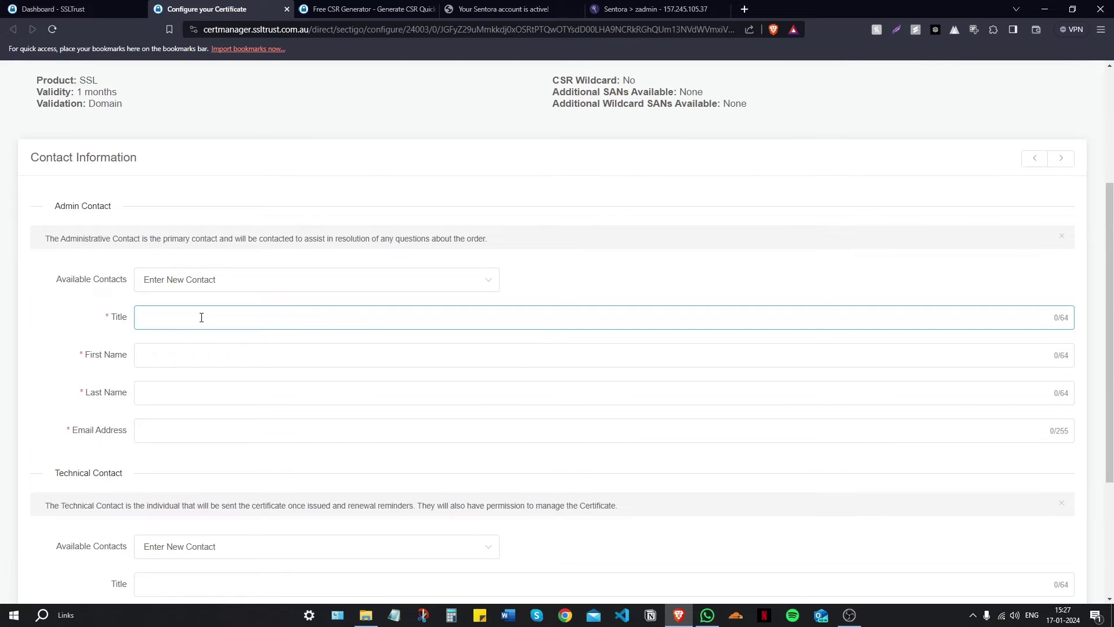
text(mail.com)
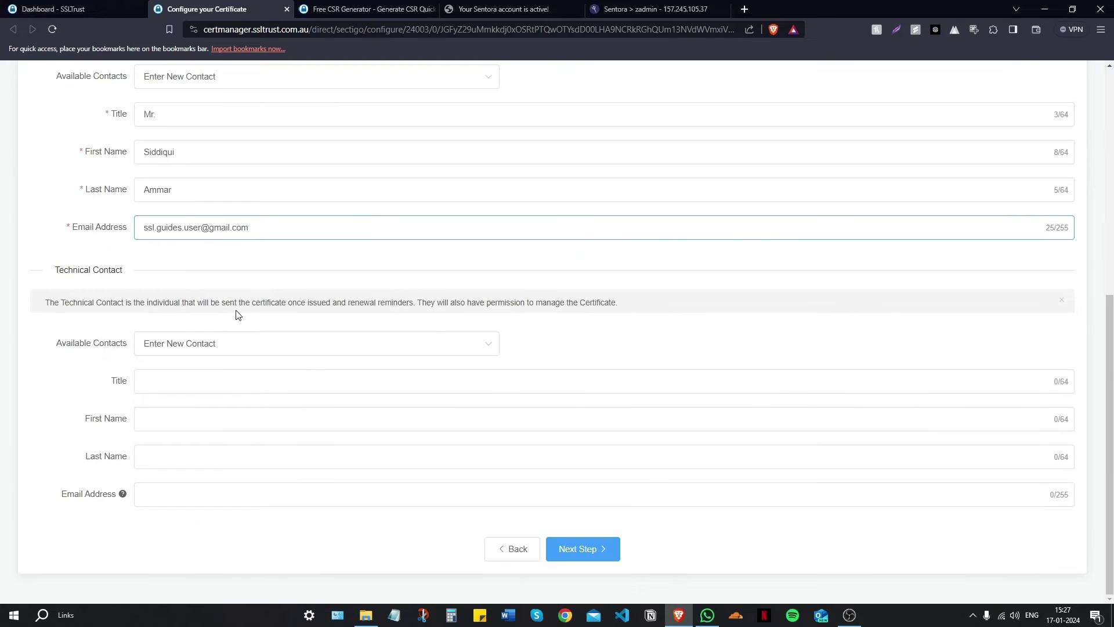
click(244, 350)
click(211, 397)
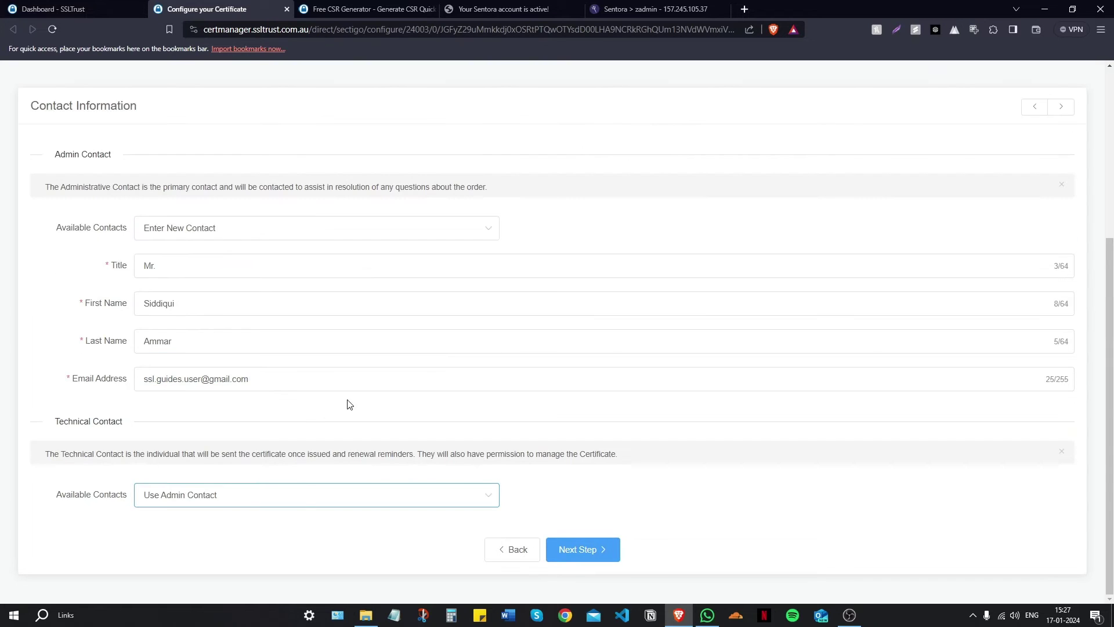
click(597, 551)
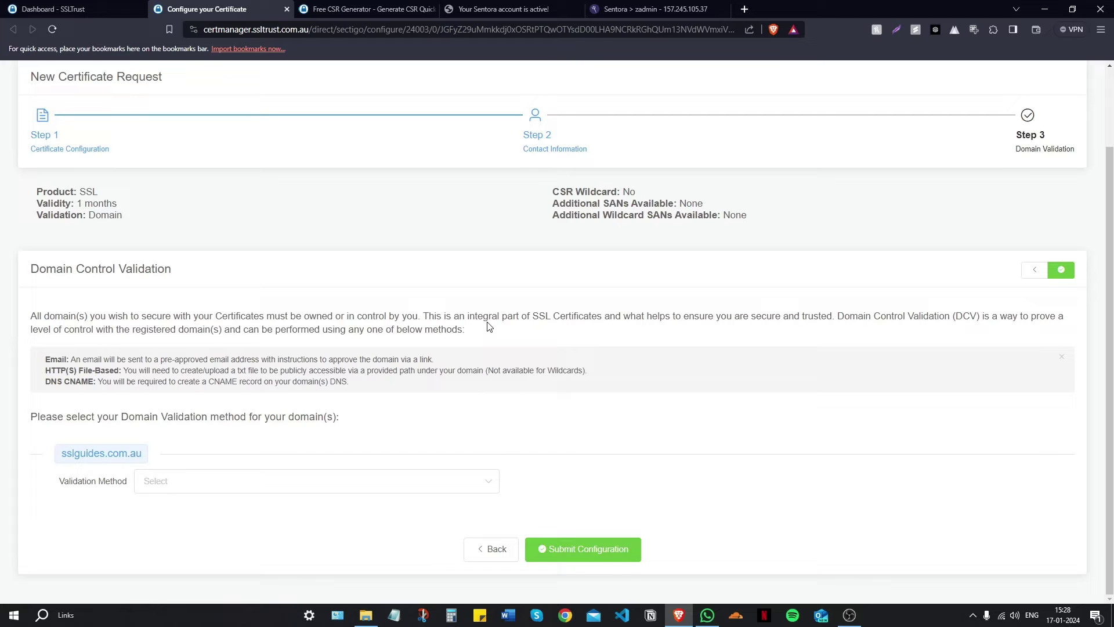
Set sslguides.com.au validation to Email and open the approver address list to pick the admin mailbox
scroll(487, 326, up, 3)
scroll(487, 326, down, 3)
click(362, 479)
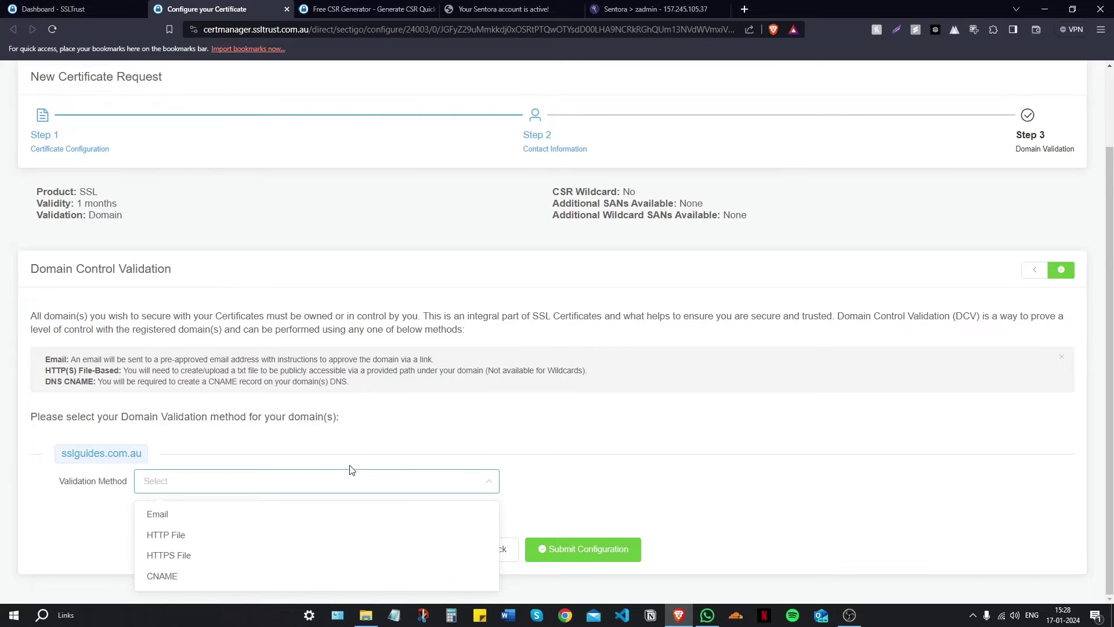
click(158, 514)
scroll(309, 398, down, 1)
click(312, 490)
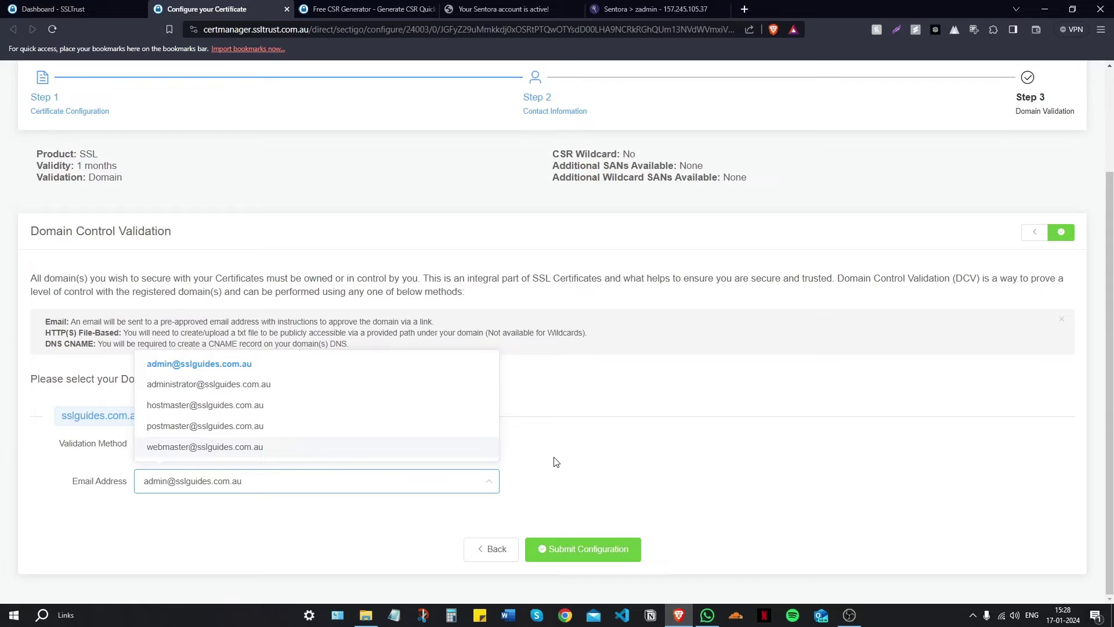
Change the Validation Method for sslguides.com.au from Email to HTTP File
click(555, 461)
click(250, 450)
click(215, 494)
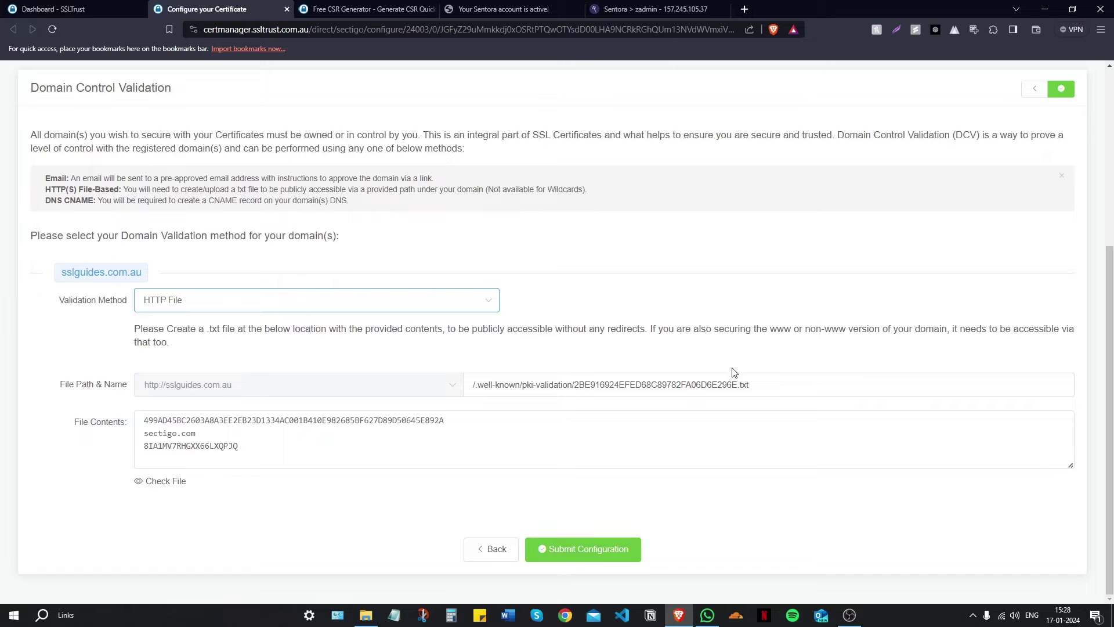
Select and review the validation .txt file path under /.well-known/pki-validation and its contents
drag(738, 385, 576, 384)
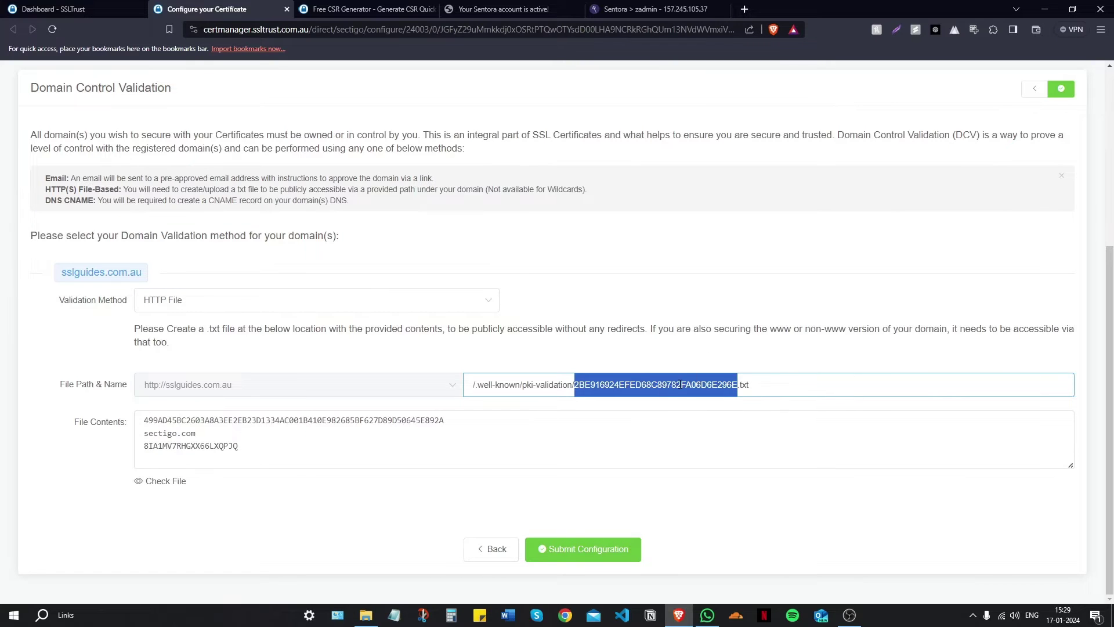
drag(264, 448, 145, 420)
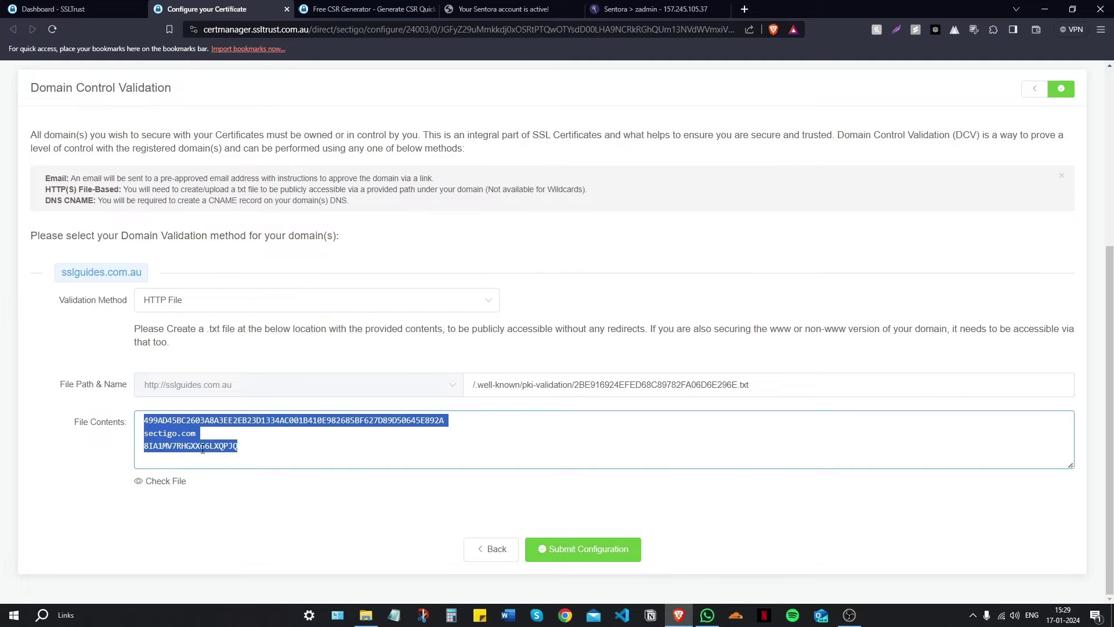
click(556, 375)
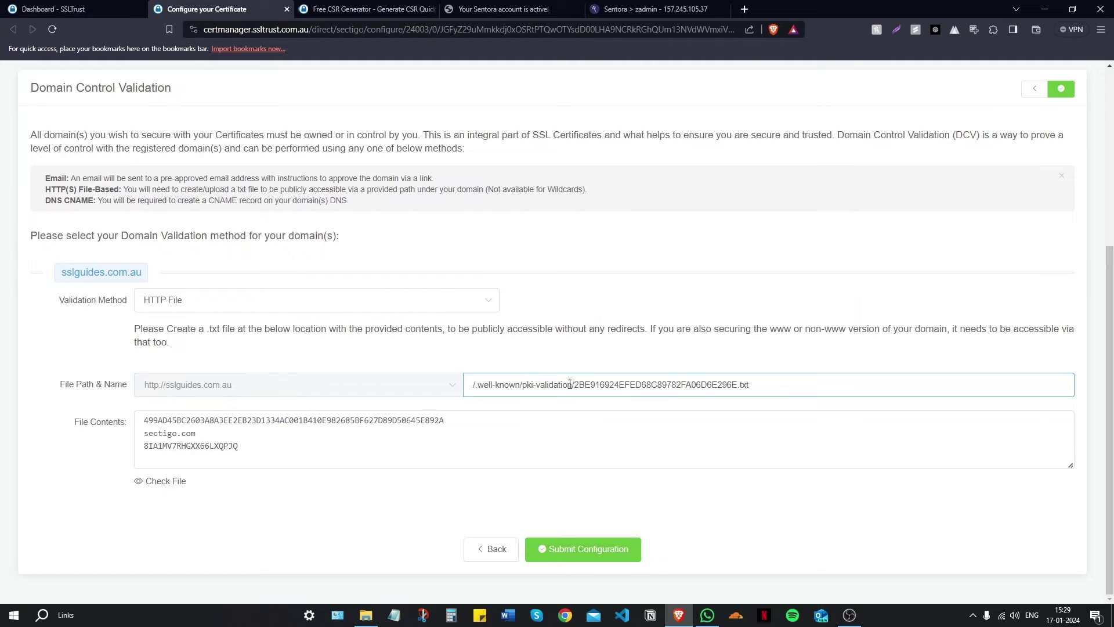
drag(572, 384, 470, 388)
click(483, 385)
drag(735, 384, 573, 383)
click(569, 369)
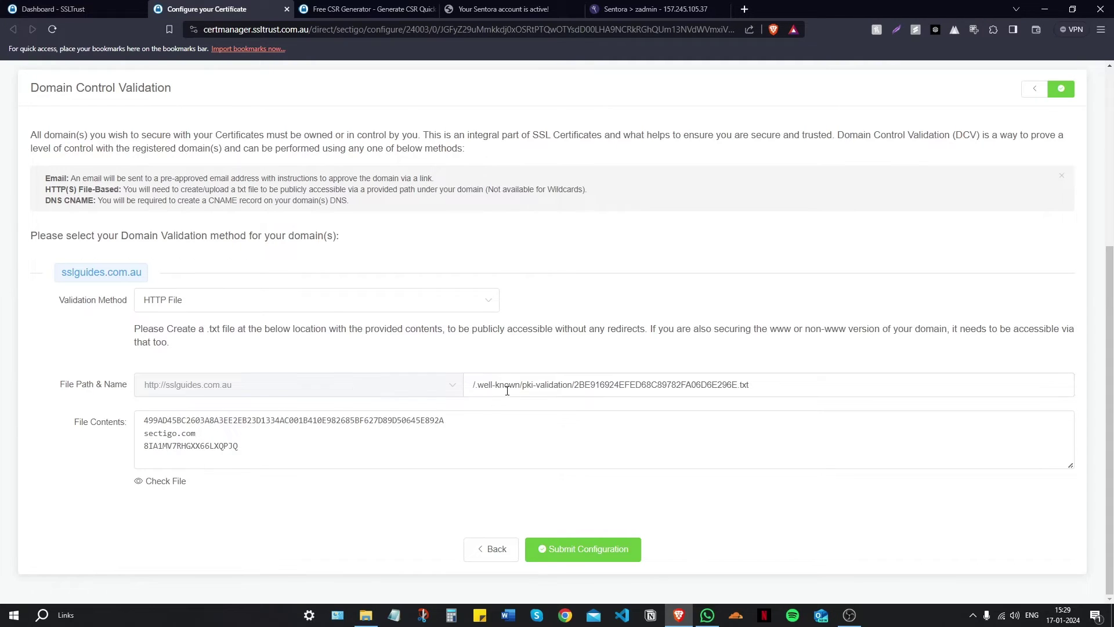
drag(749, 385, 422, 386)
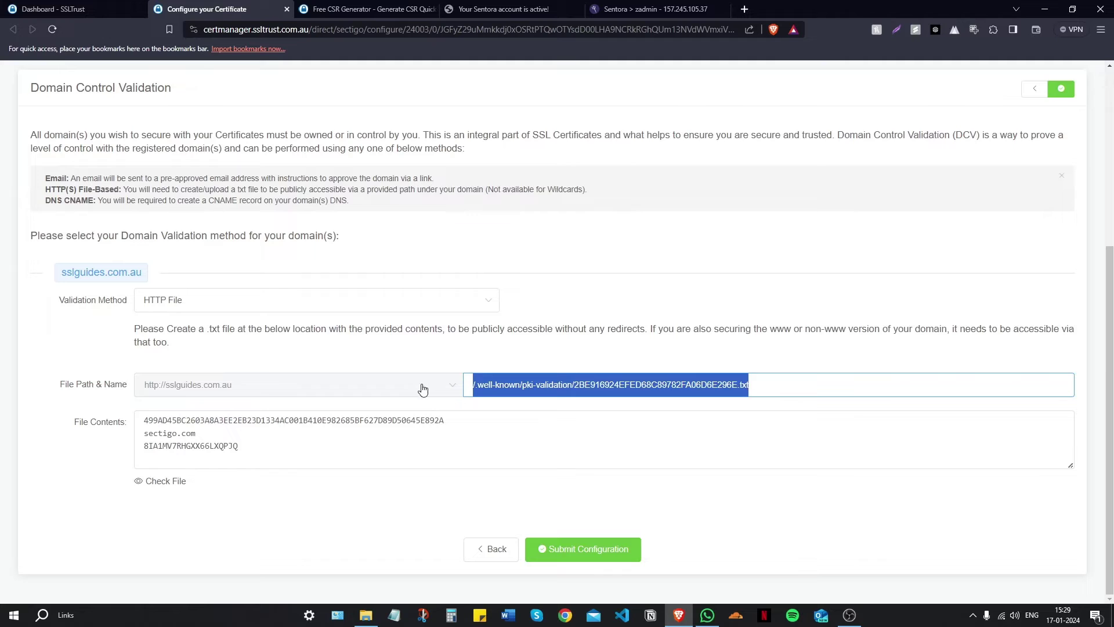
click(422, 358)
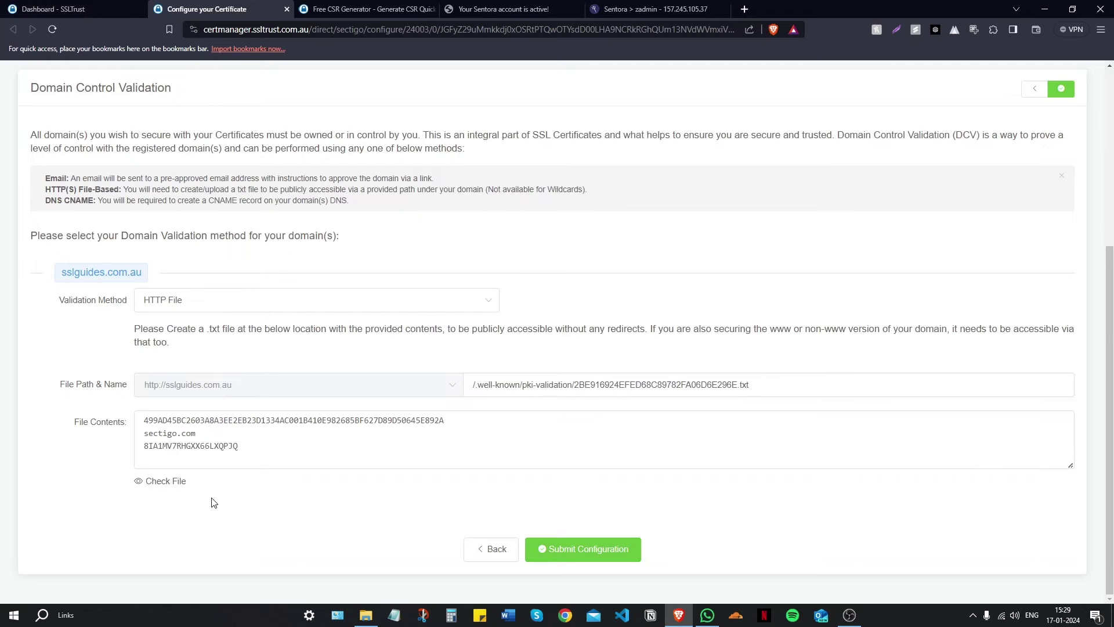
Switch the Validation Method to CNAME to get the DNS record details
click(231, 293)
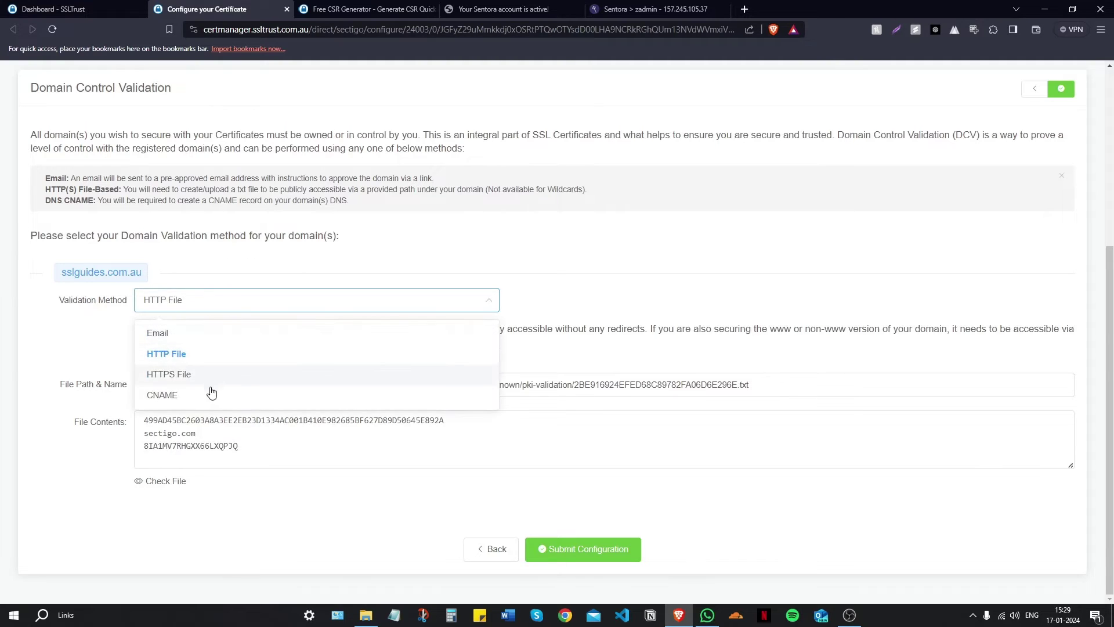
click(216, 393)
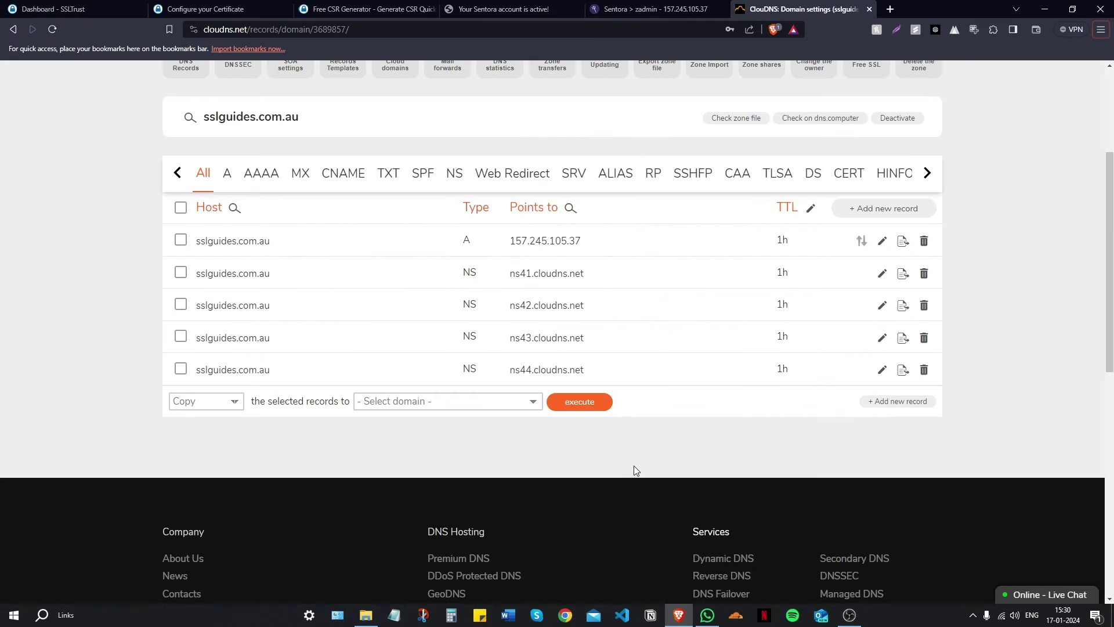
Start a new CNAME record in ClouDNS with the underscore-prefixed validation name as Host
click(869, 207)
click(445, 213)
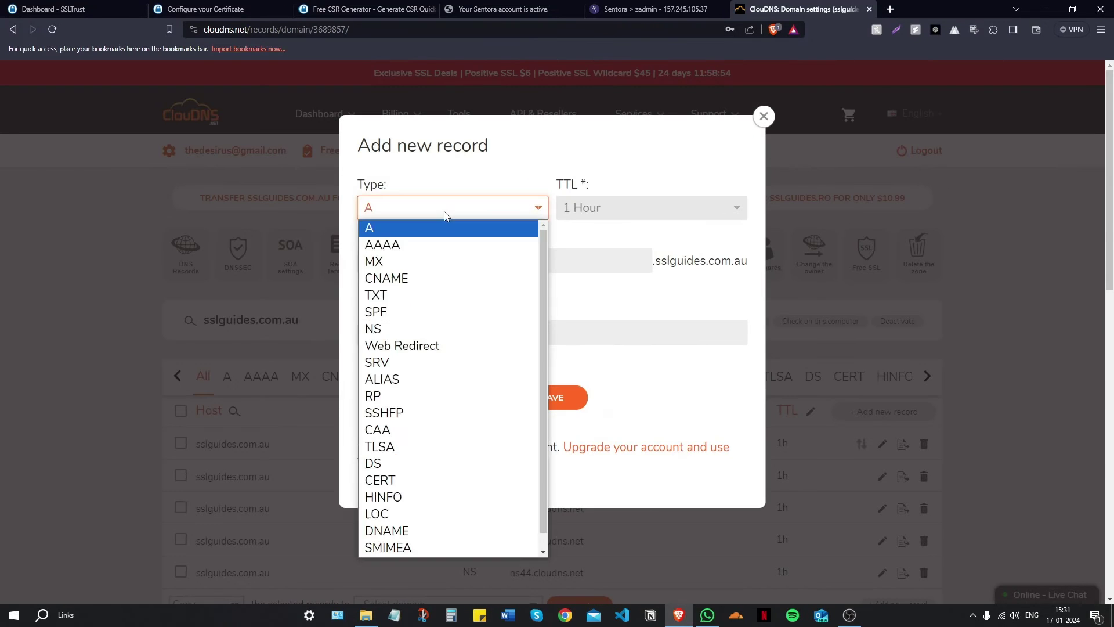
click(440, 283)
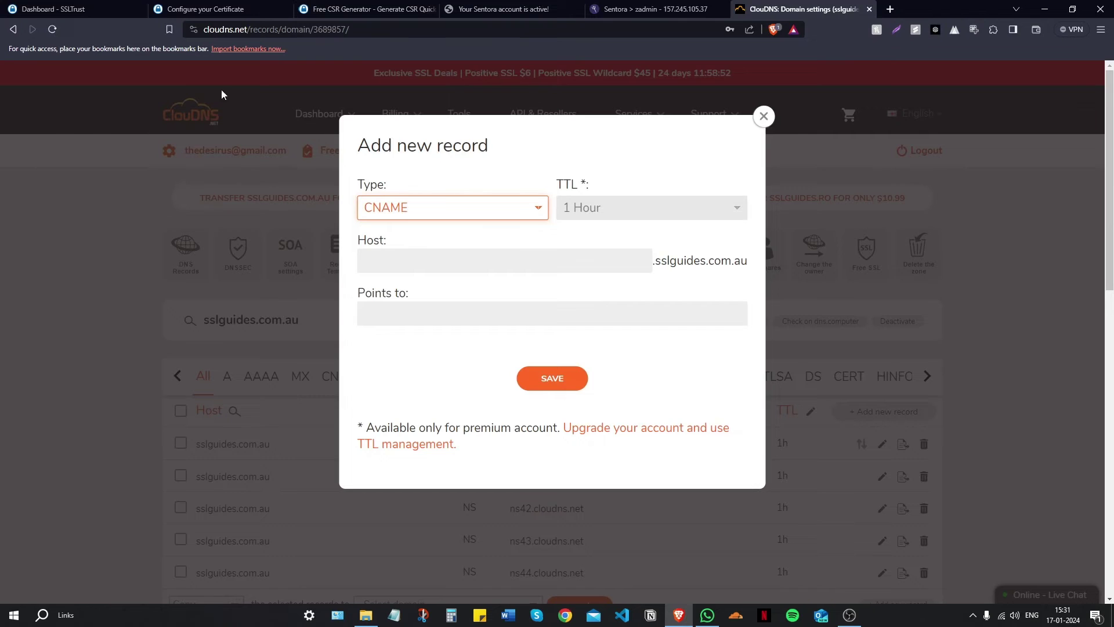
click(200, 10)
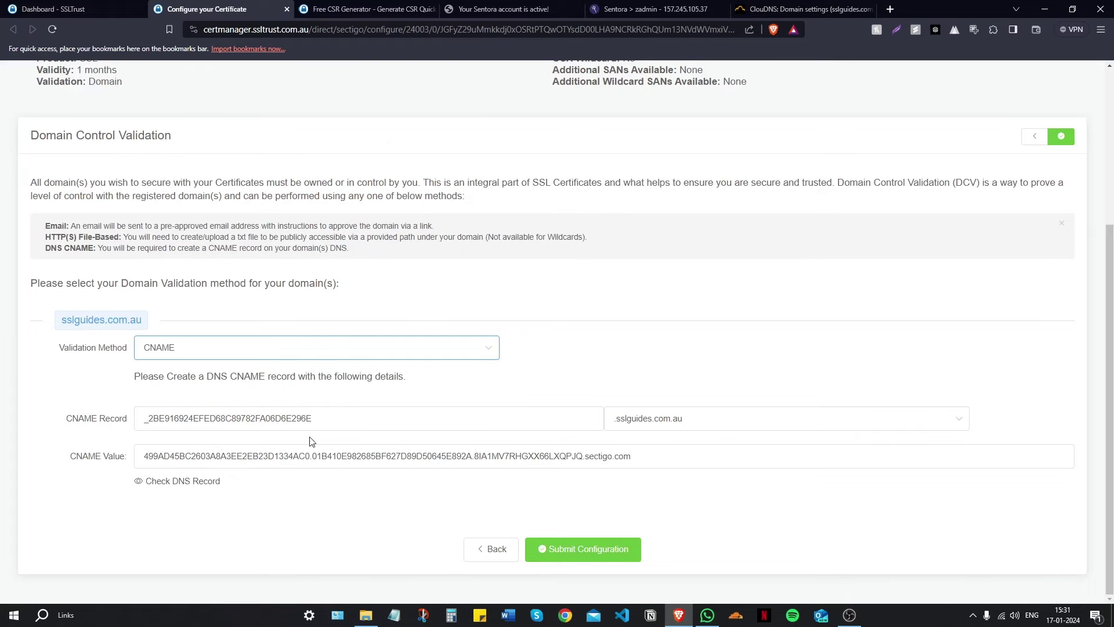
drag(321, 420, 143, 422)
right_click(167, 406)
click(193, 416)
click(827, 6)
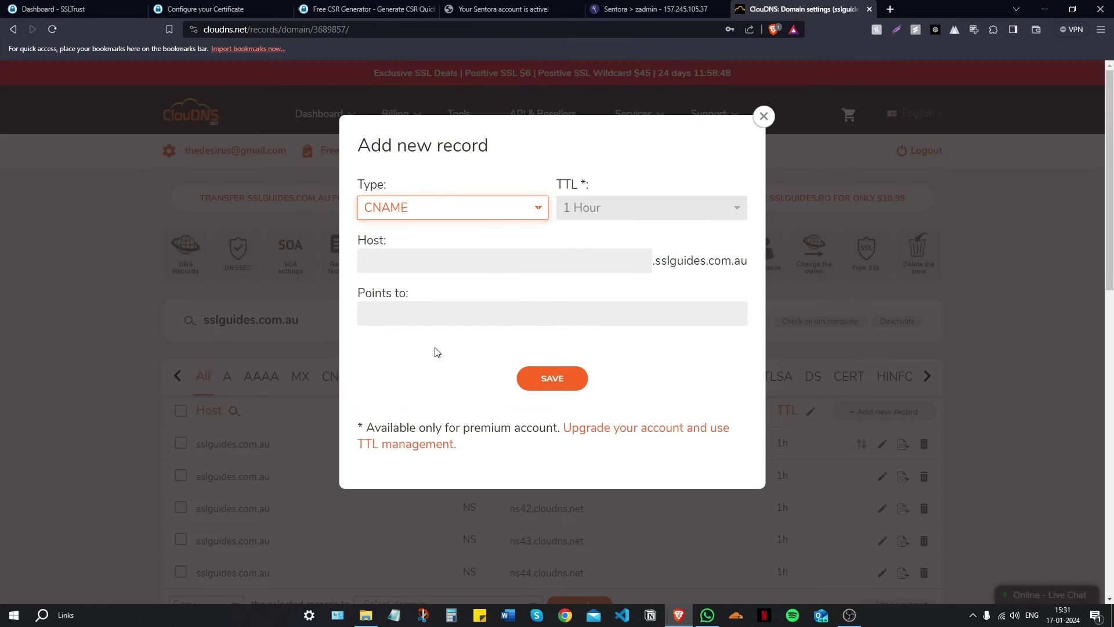
right_click(468, 266)
click(500, 349)
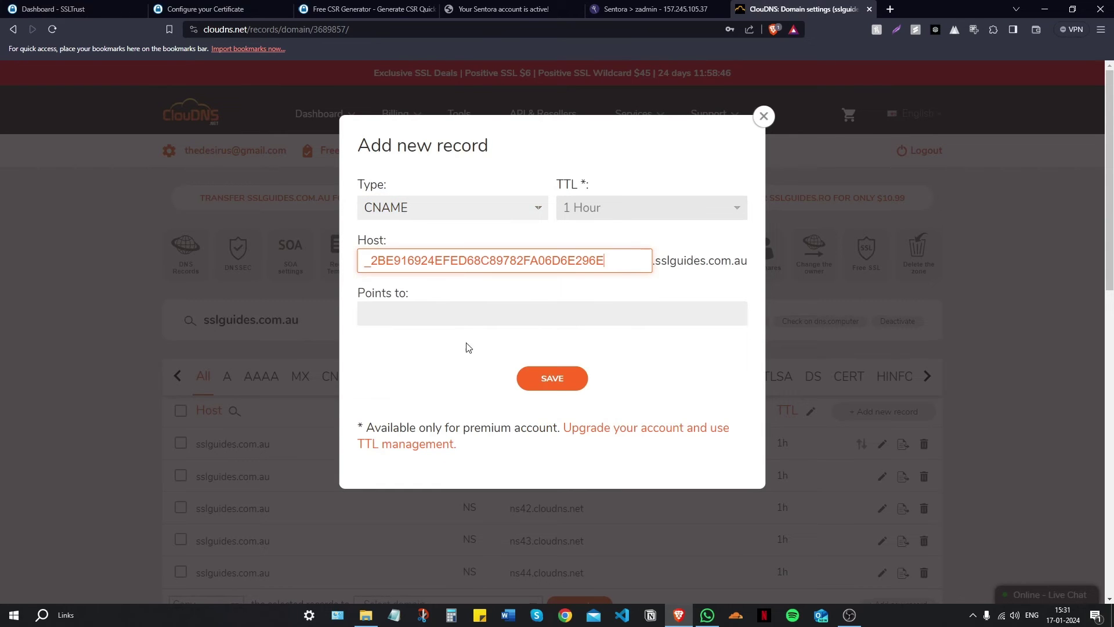
Paste the Sectigo CNAME value into Points to, save the record, and return to the certificate page
click(362, 9)
click(225, 7)
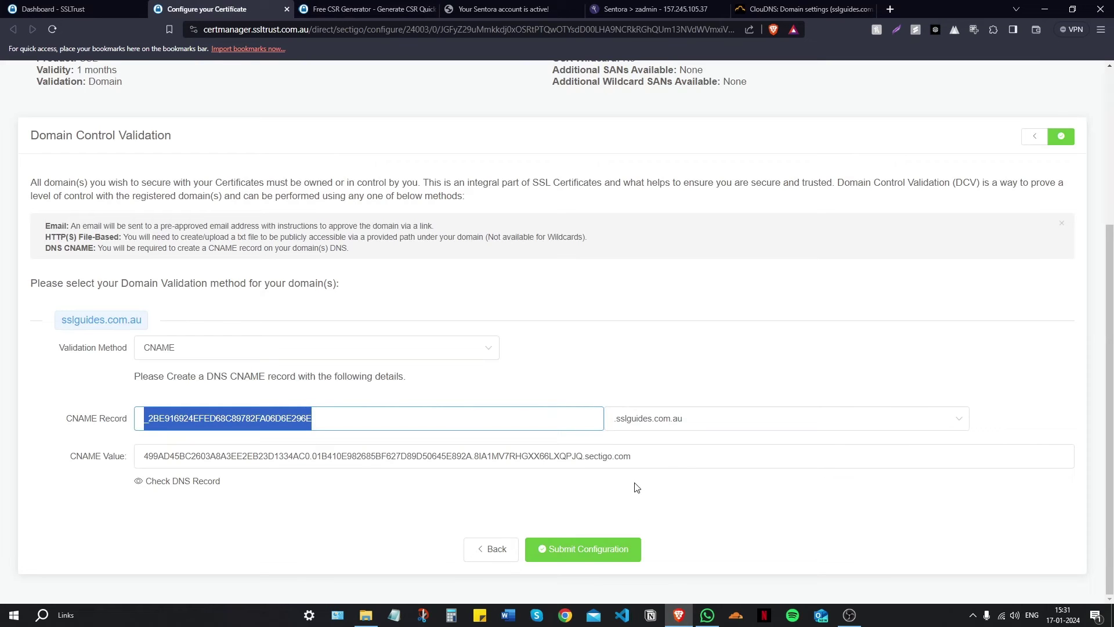
drag(654, 459, 107, 468)
right_click(214, 454)
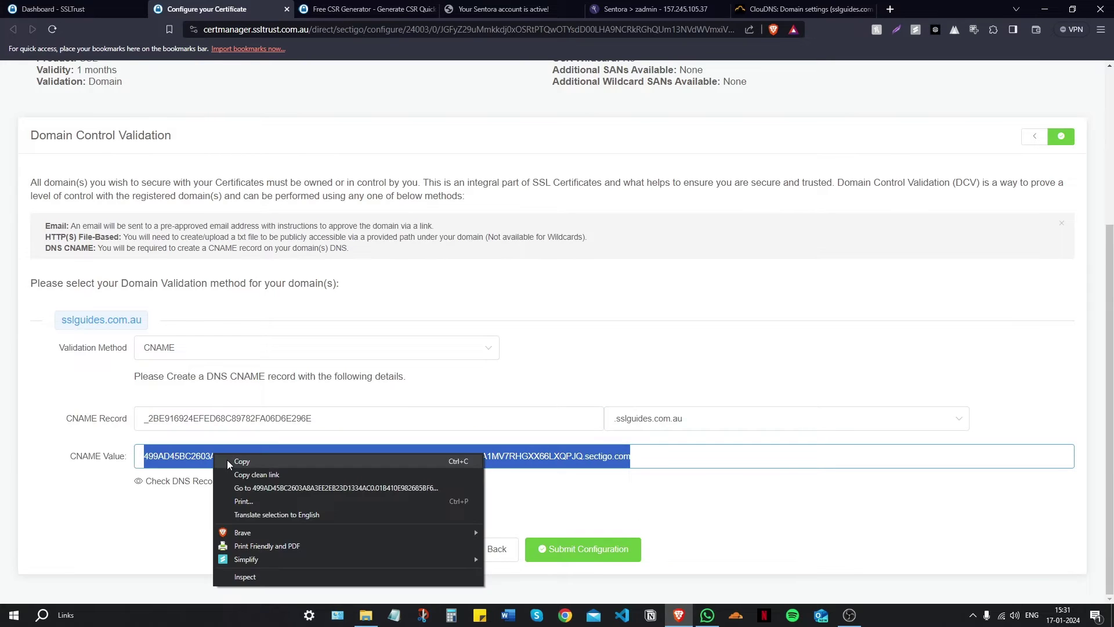
click(227, 459)
click(803, 9)
click(460, 306)
right_click(460, 306)
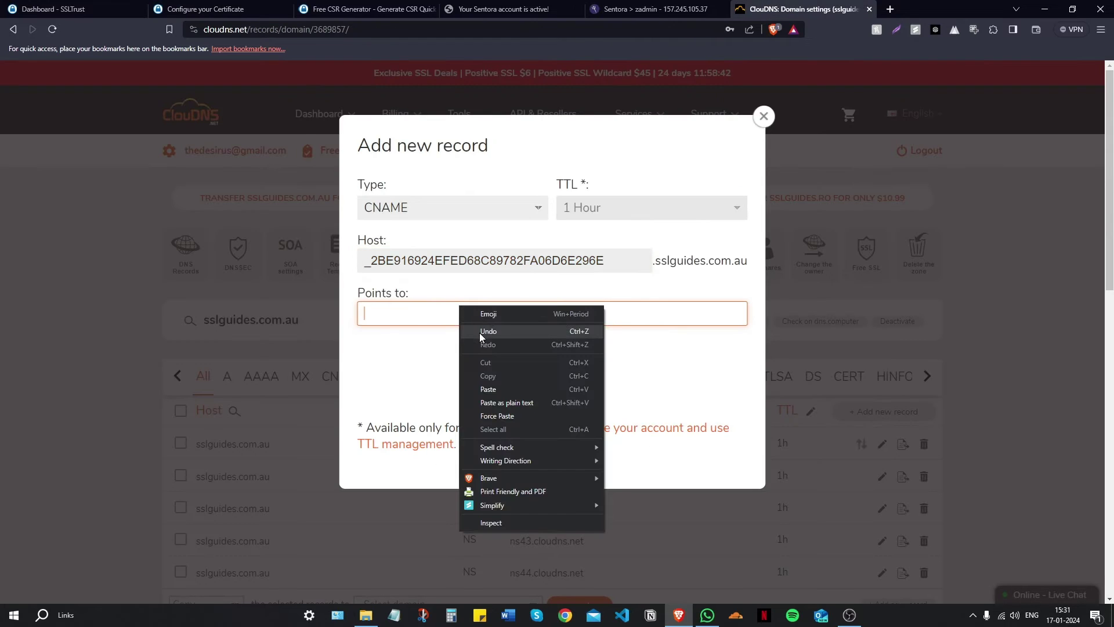
click(496, 384)
click(550, 391)
click(221, 9)
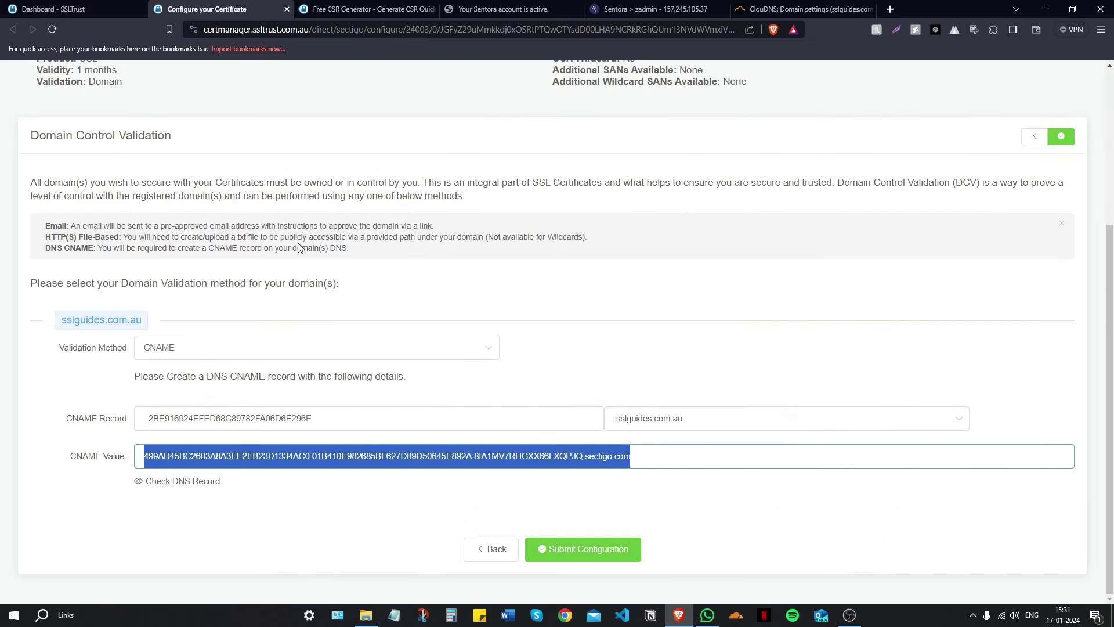
Run a DNS Checker CNAME lookup, blocking the notification prompt; all 32 servers show unresolved
click(178, 482)
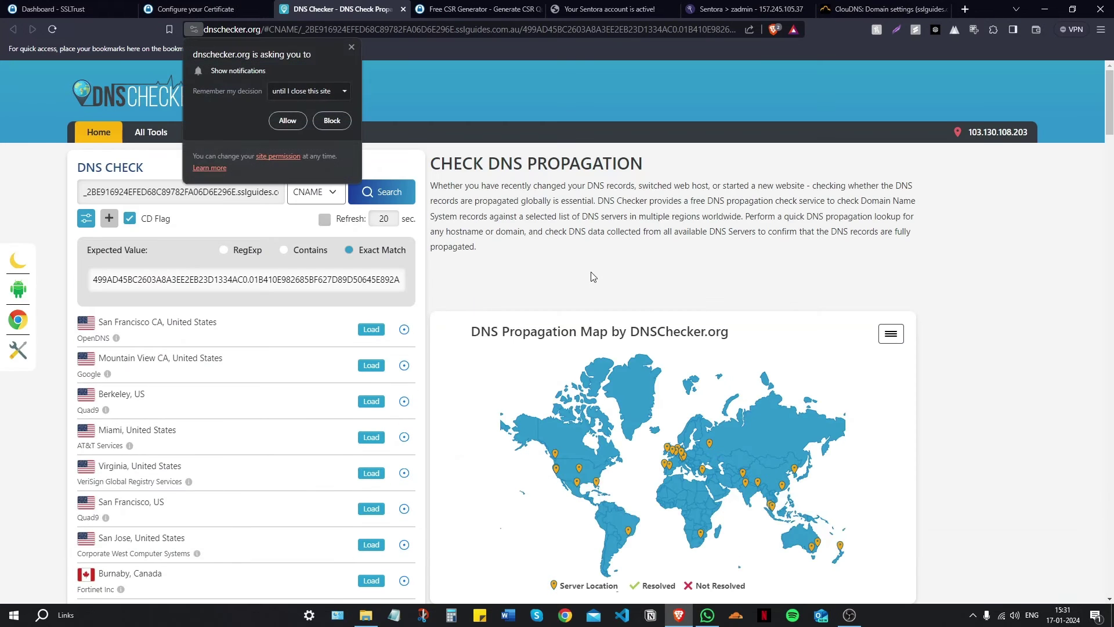
click(352, 47)
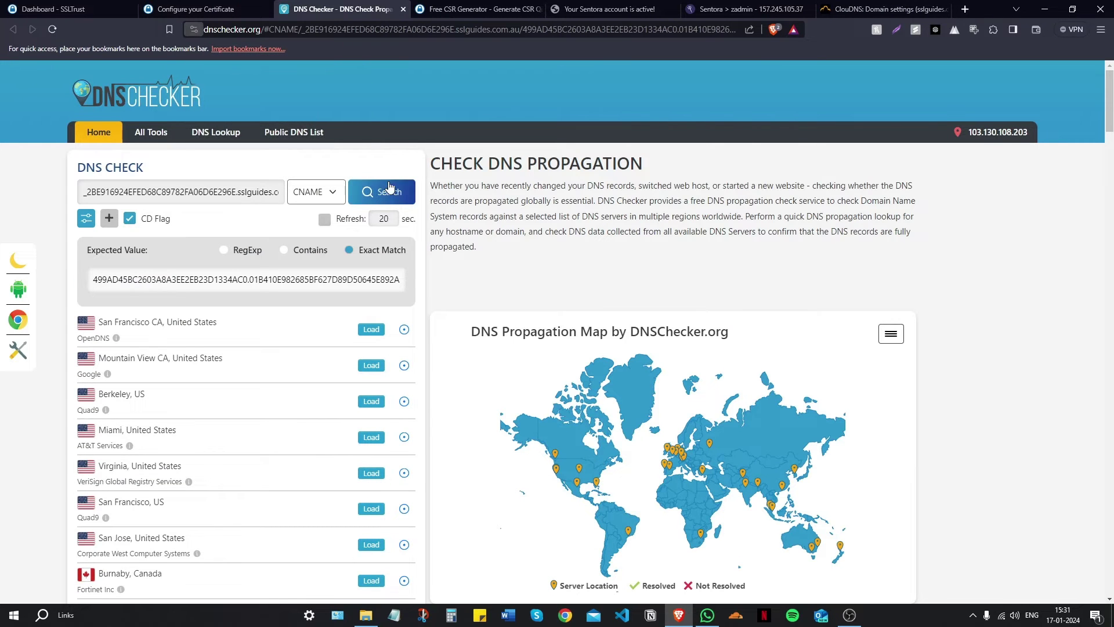
click(383, 192)
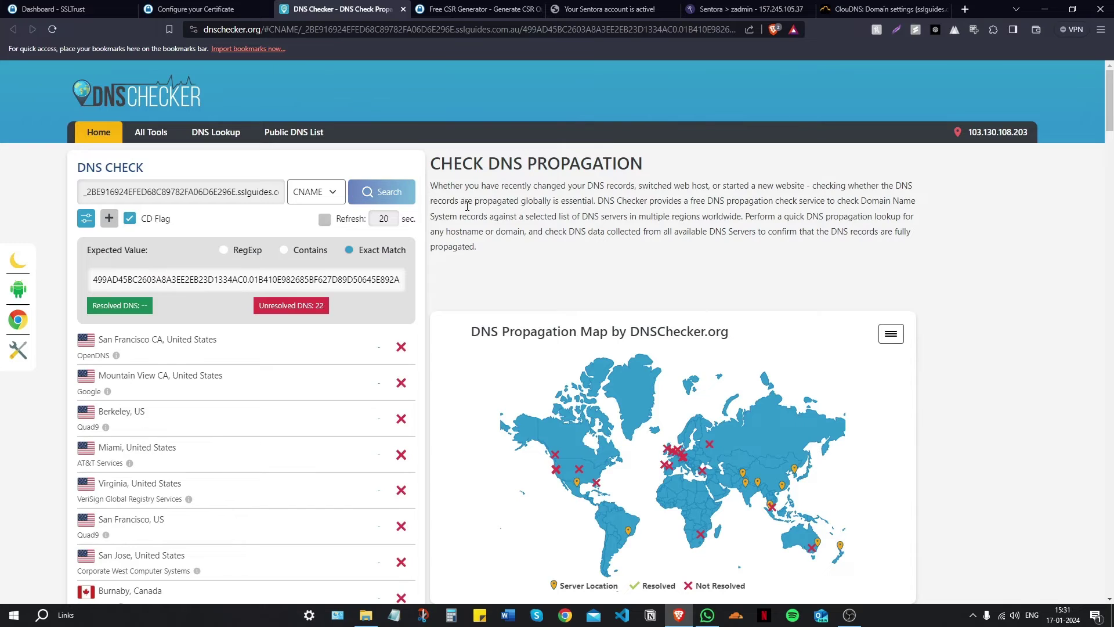
scroll(553, 231, down, 2)
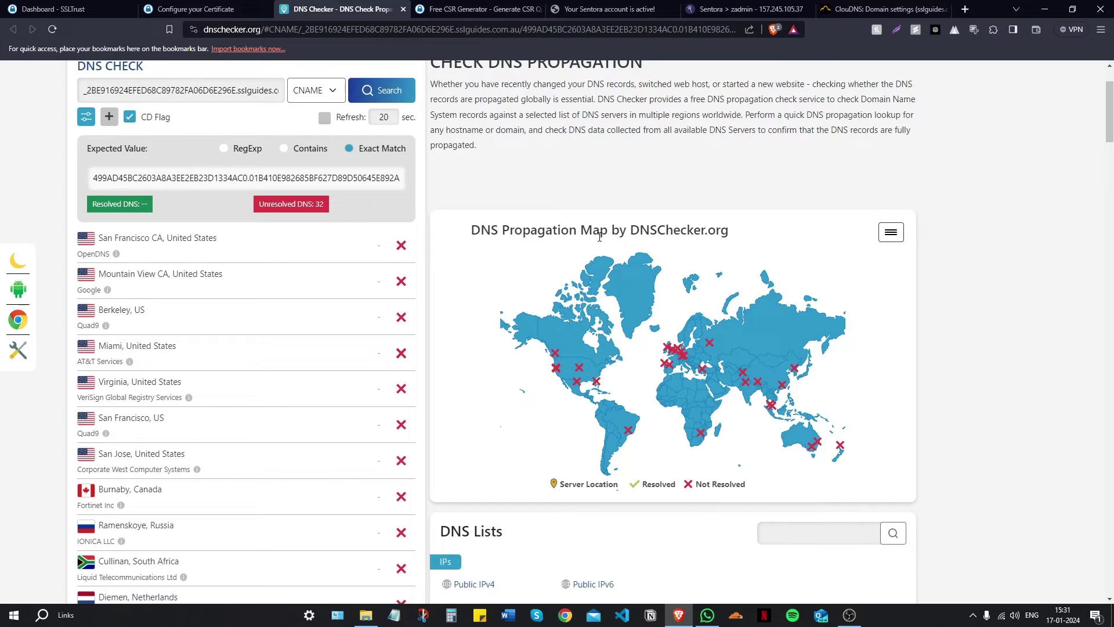
Submit the CNAME validation configuration for sslguides.com.au
click(166, 9)
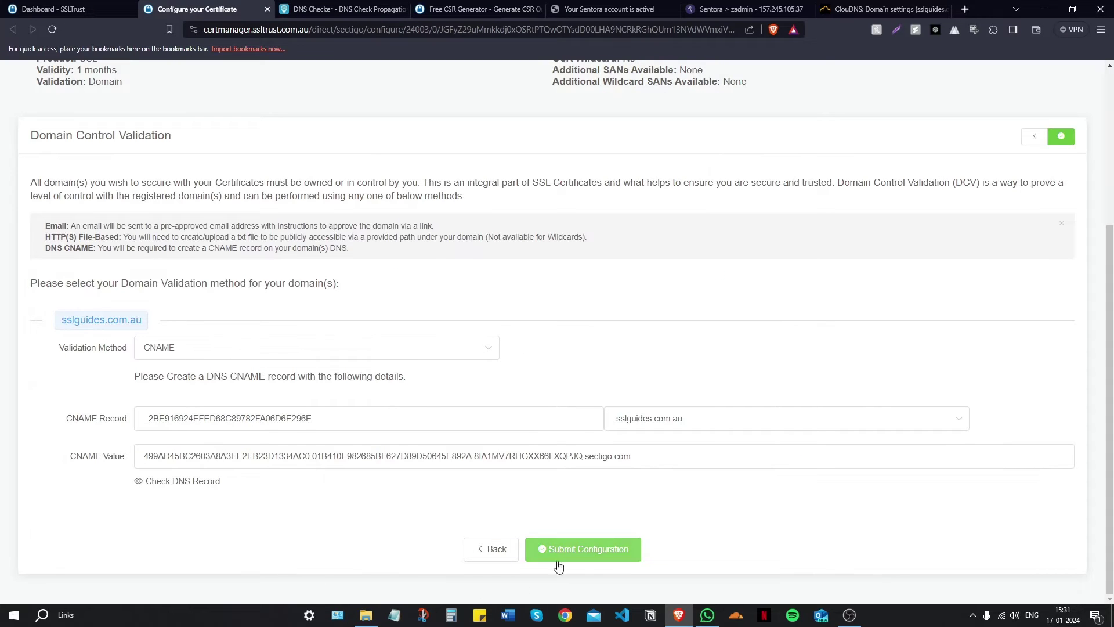
click(596, 556)
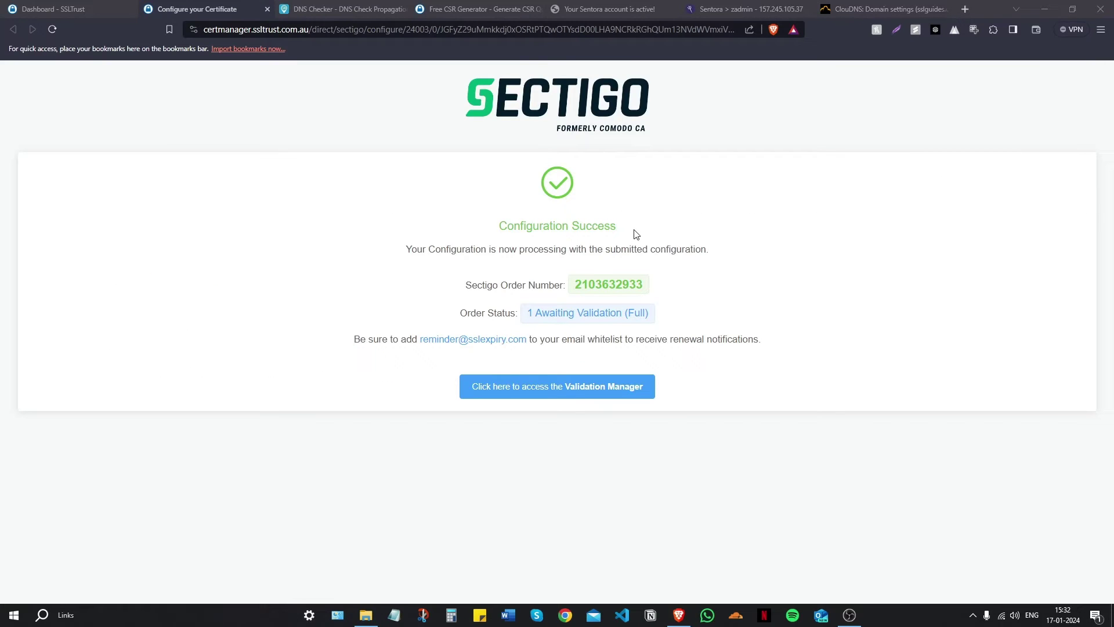
drag(642, 292, 588, 286)
click(752, 294)
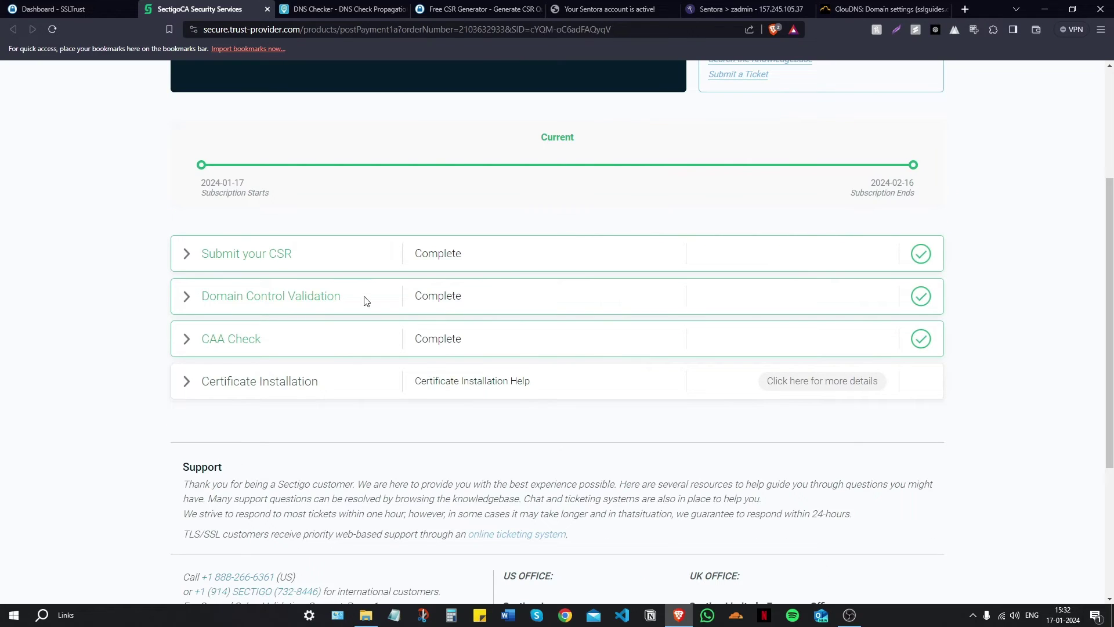
Scroll through the Sectigo order verification page confirming the PositiveSSL certificate is issued
scroll(529, 293, up, 4)
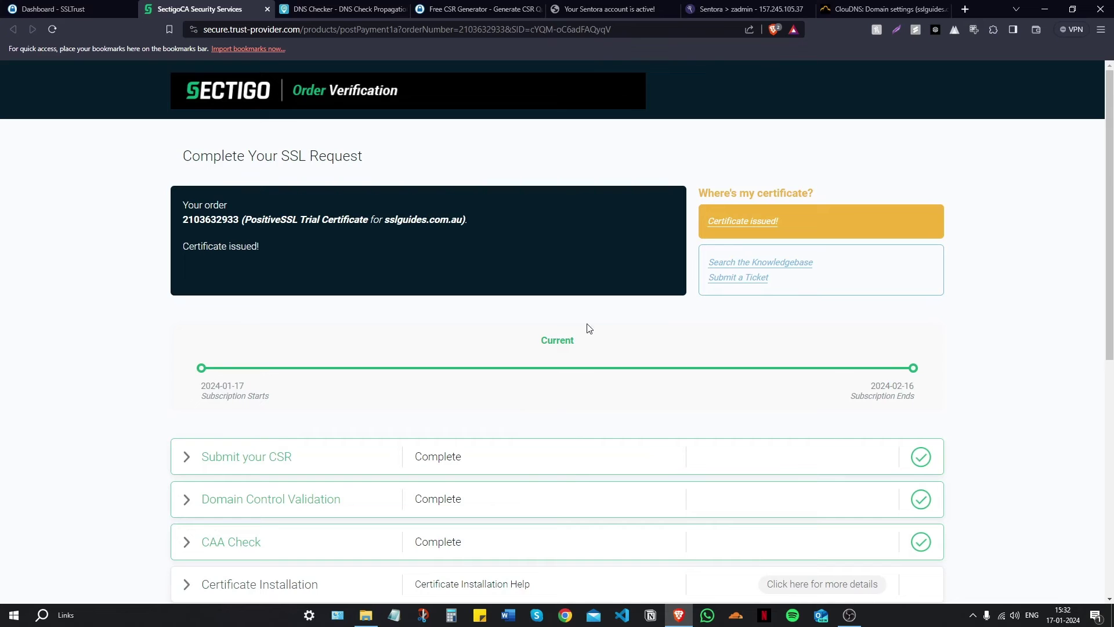
scroll(549, 363, down, 4)
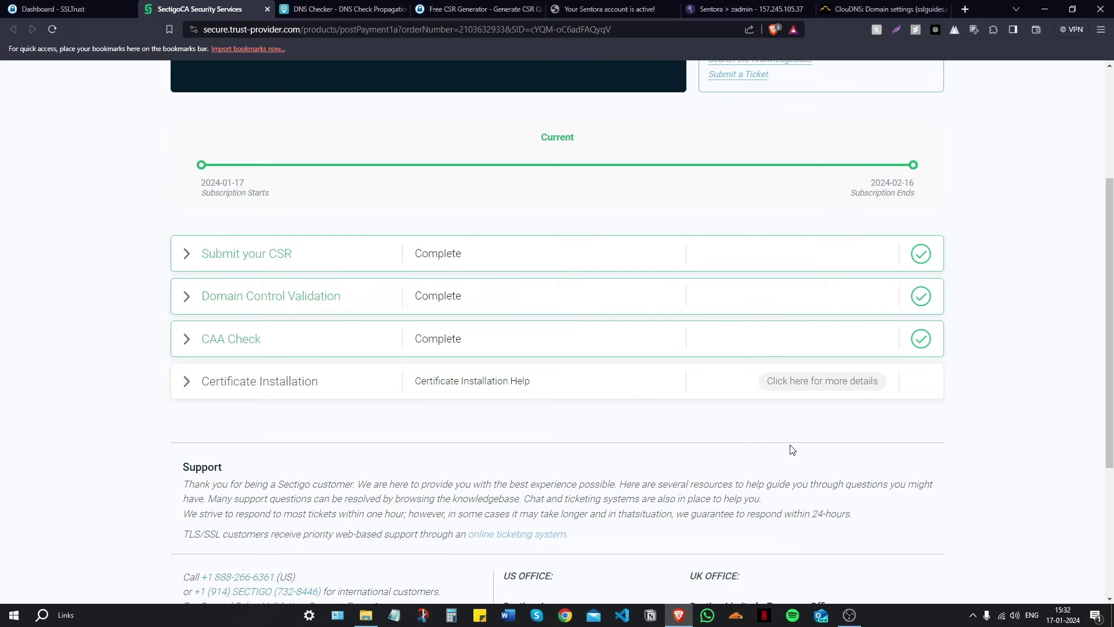
scroll(801, 449, down, 3)
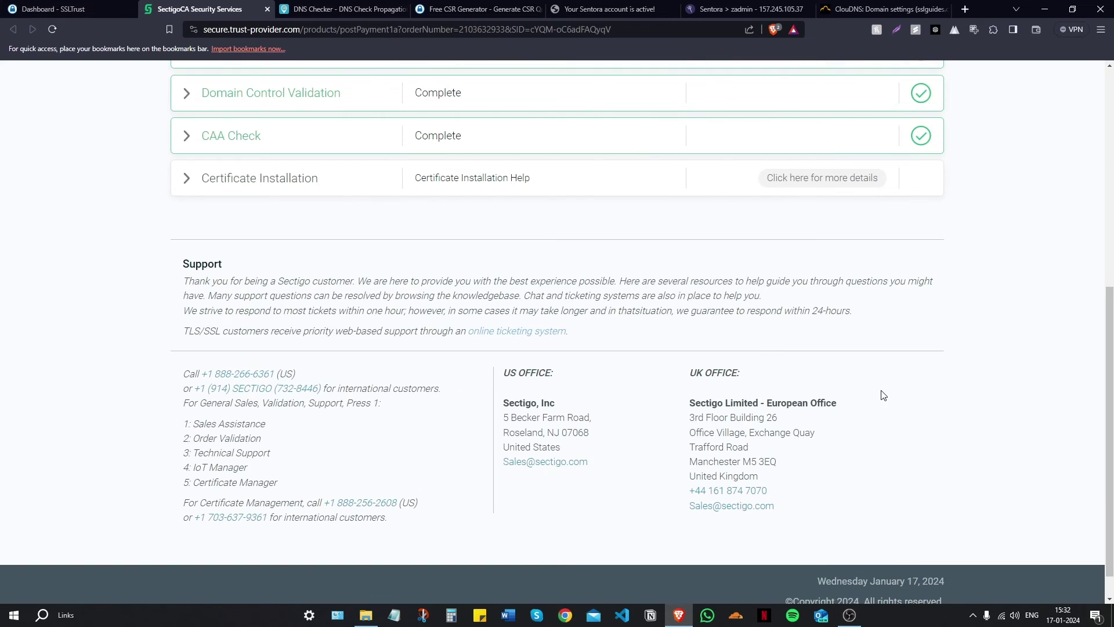
scroll(880, 393, up, 6)
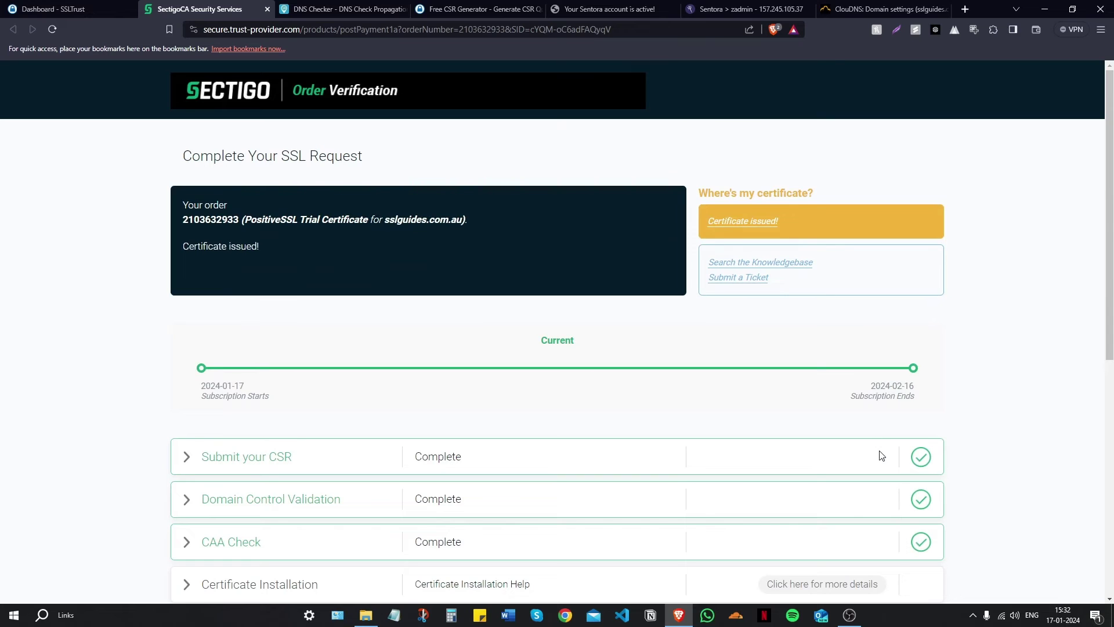
scroll(858, 430, down, 2)
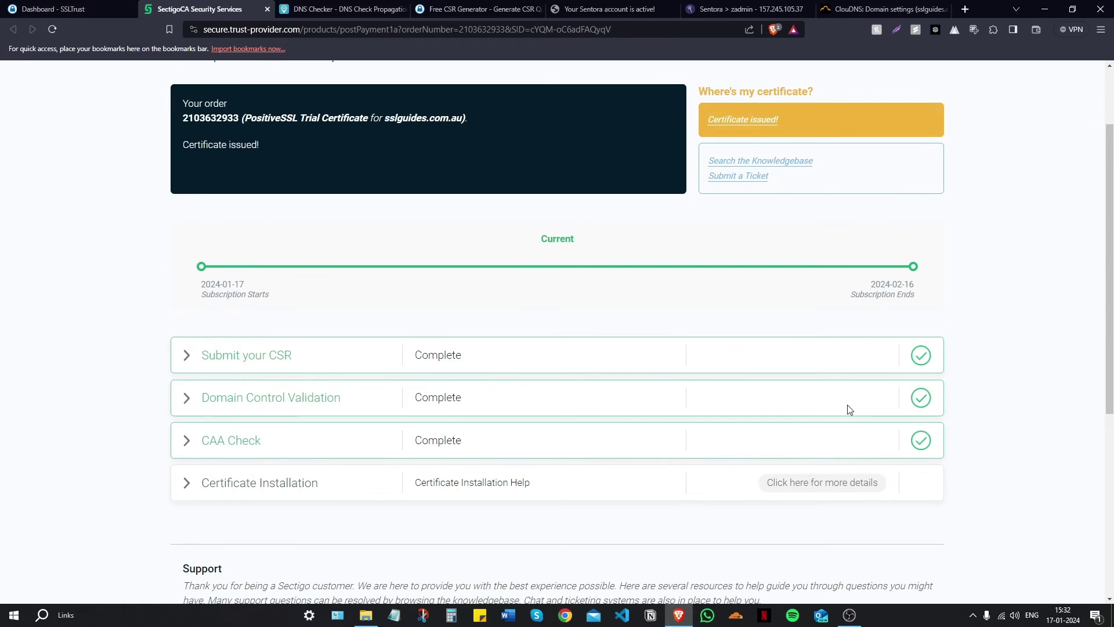
scroll(566, 362, up, 2)
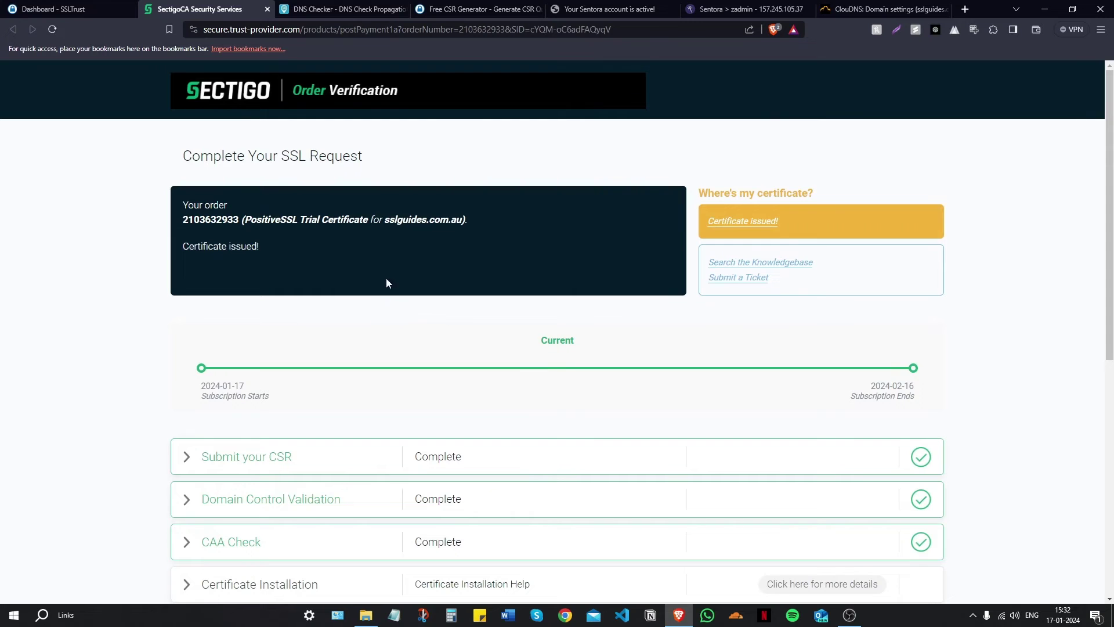
Open the sslguides.com.au SSL product from the SSLTrust Dashboard, closing the ClouDNS and DNS Checker pages
click(267, 9)
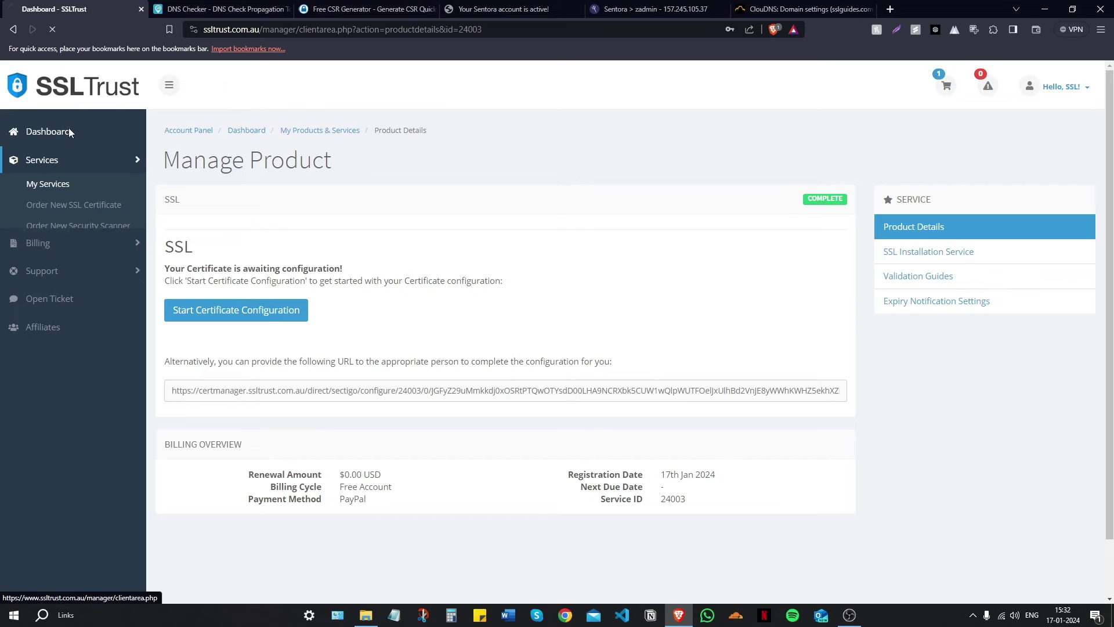
click(70, 128)
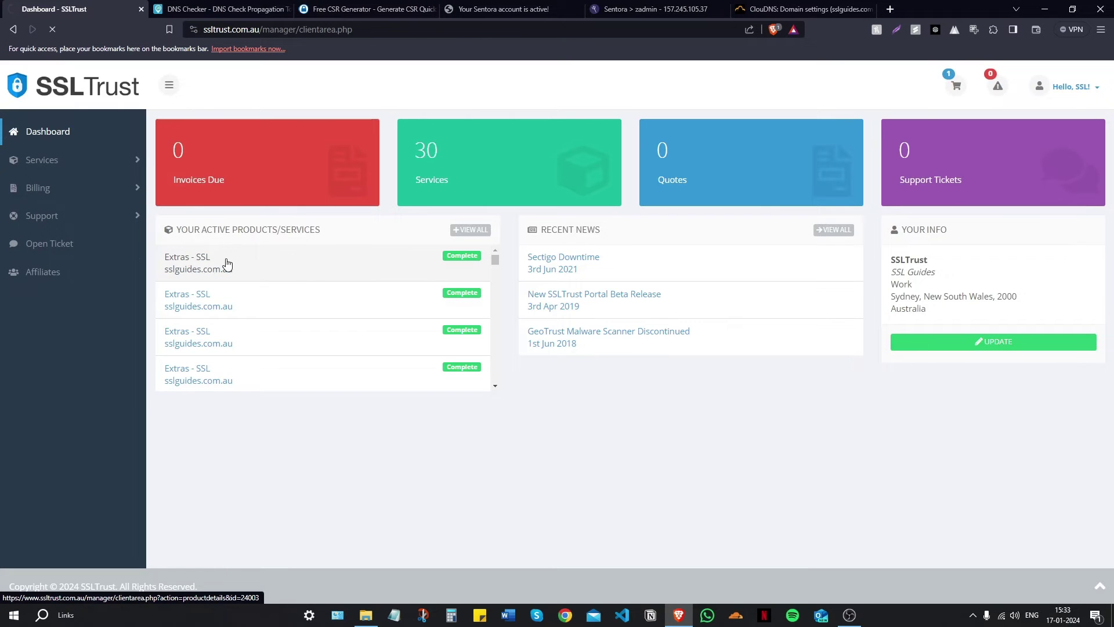
click(264, 277)
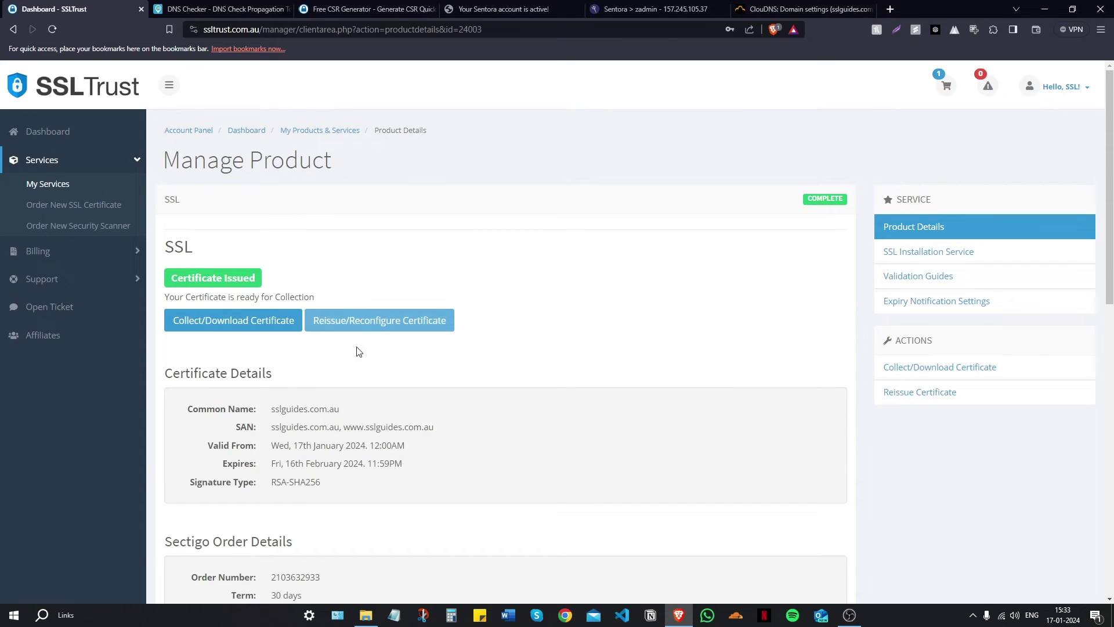
click(869, 8)
click(288, 9)
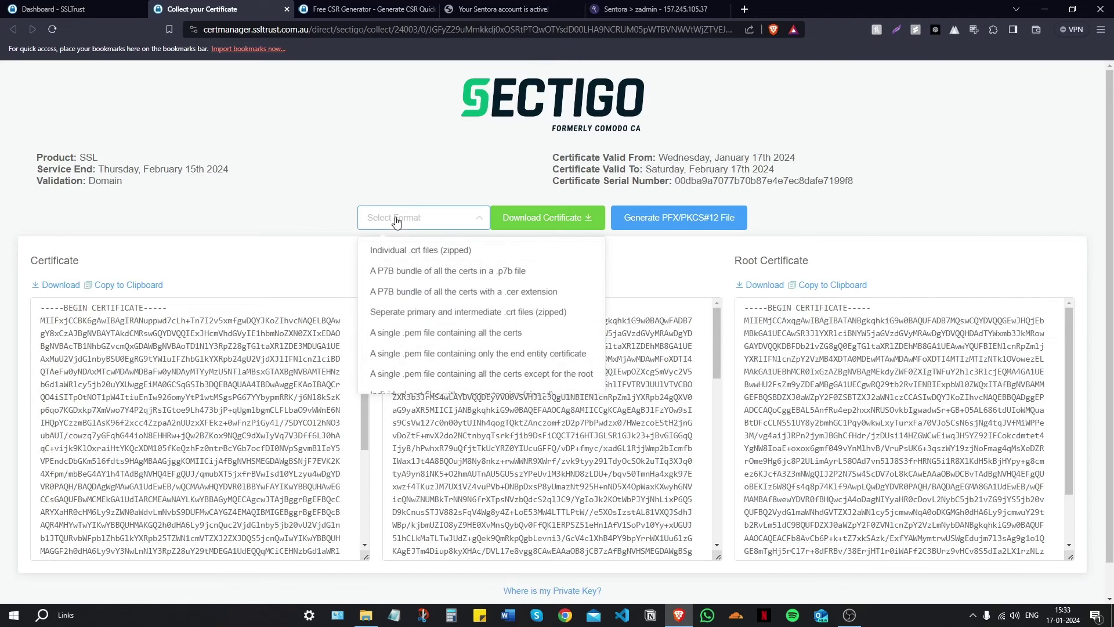
Download the certificate as individual .cer files and save certificate.zip
scroll(499, 273, down, 1)
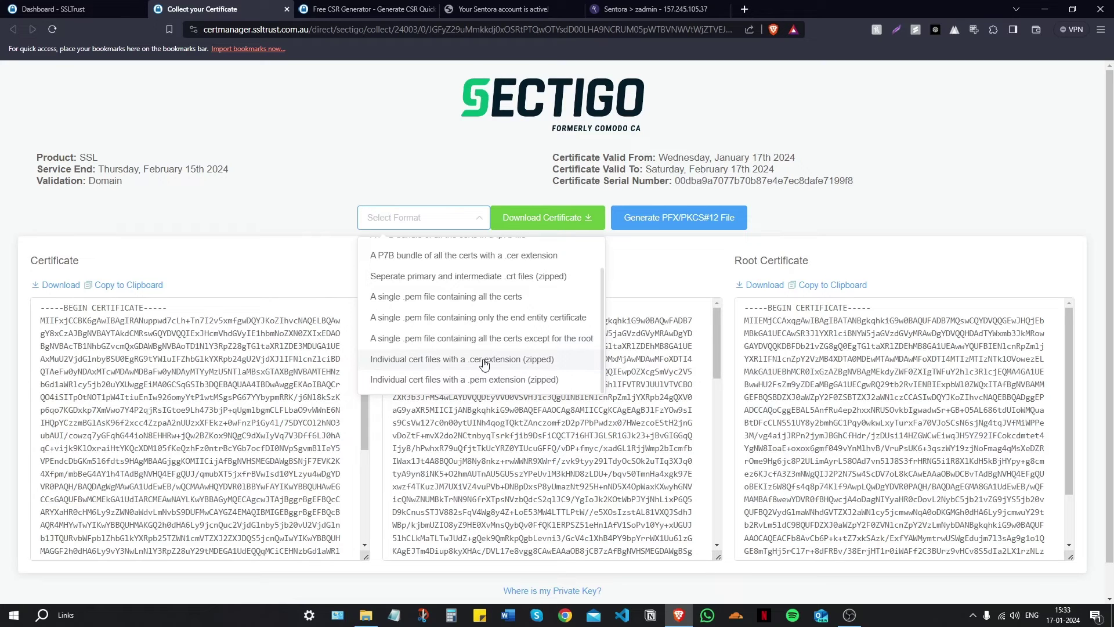
click(520, 360)
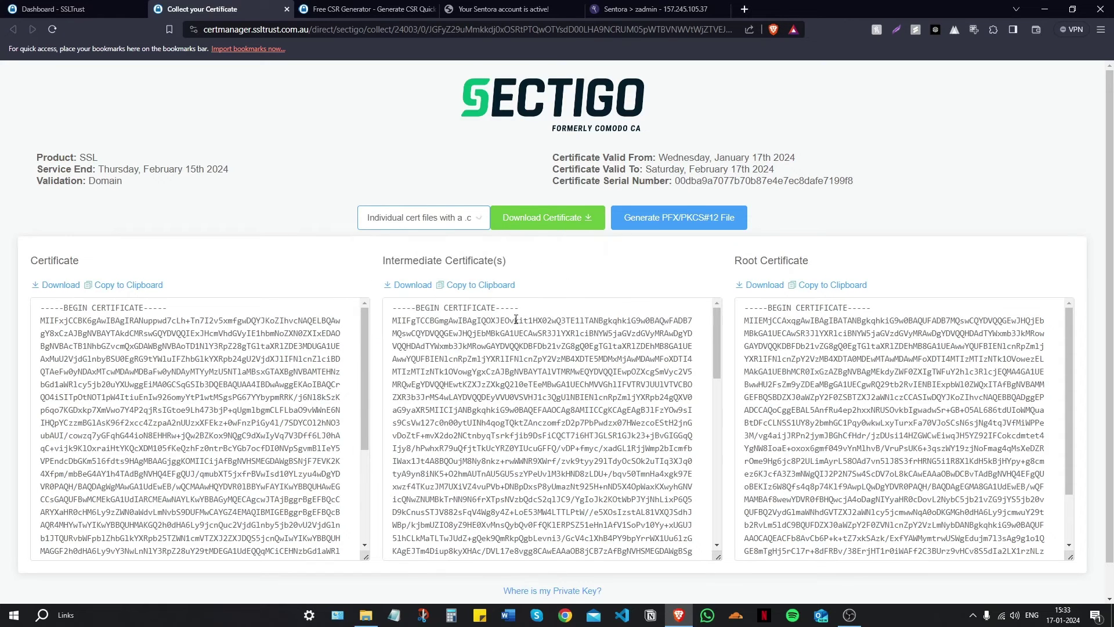
click(544, 215)
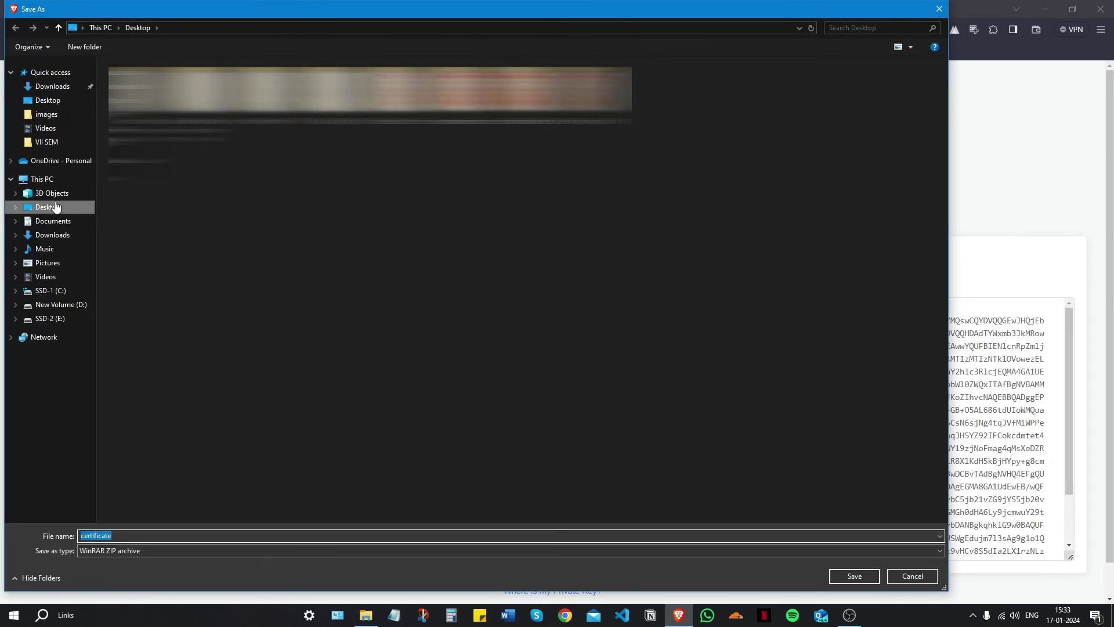
click(658, 516)
click(837, 574)
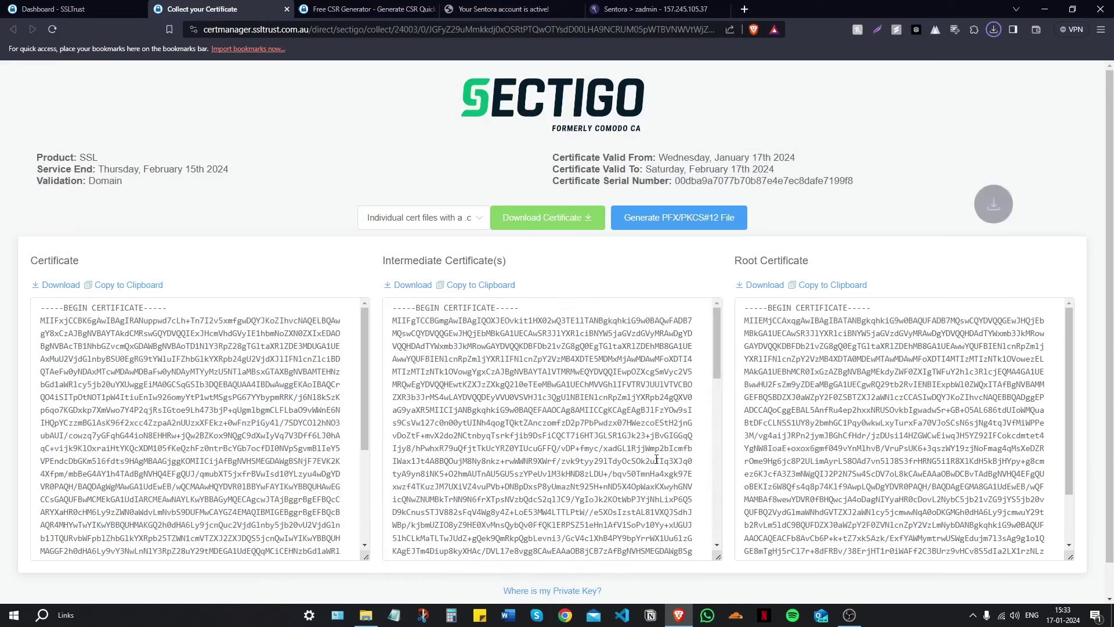
click(992, 34)
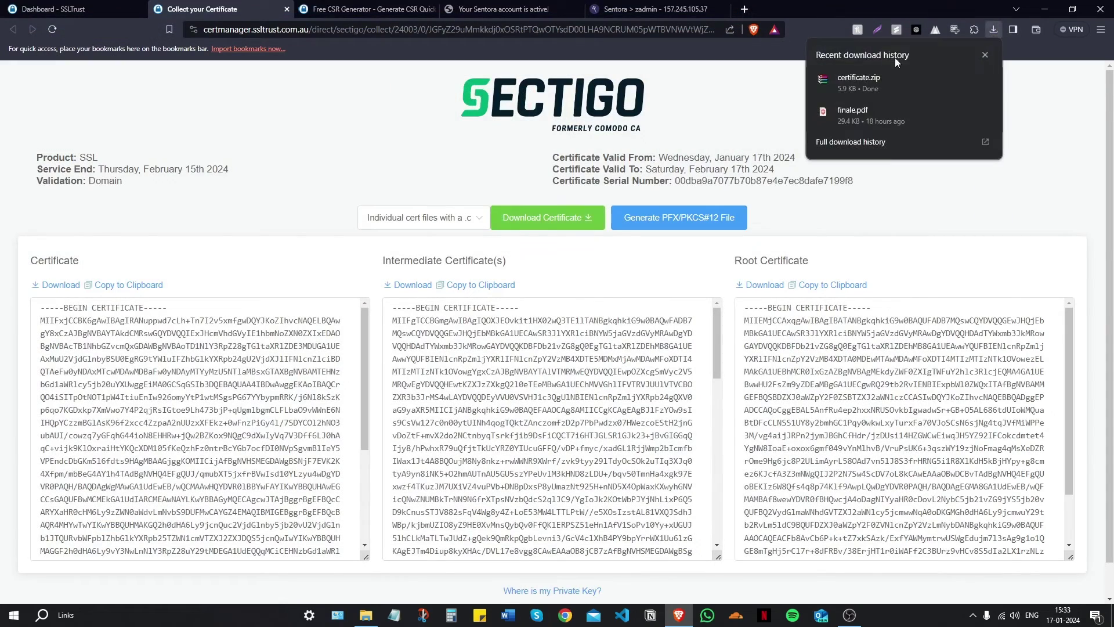
Extract the four .cer files from certificate.zip onto the desktop and close WinRAR
click(870, 82)
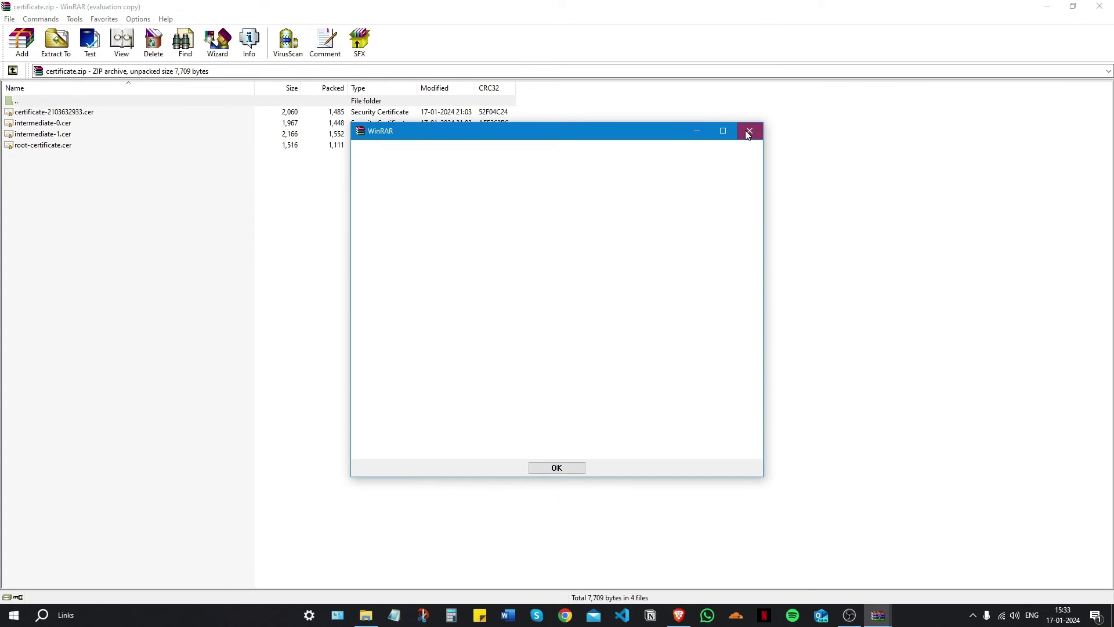
click(749, 131)
drag(89, 182, 89, 109)
click(52, 48)
click(592, 427)
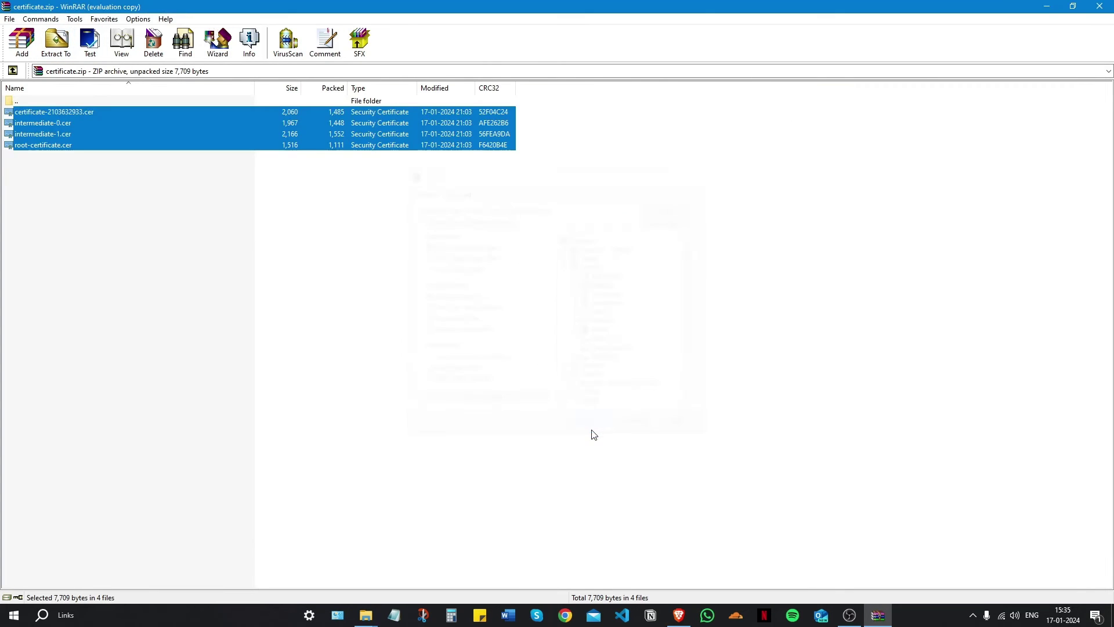
click(1107, 6)
drag(122, 293, 373, 318)
click(433, 387)
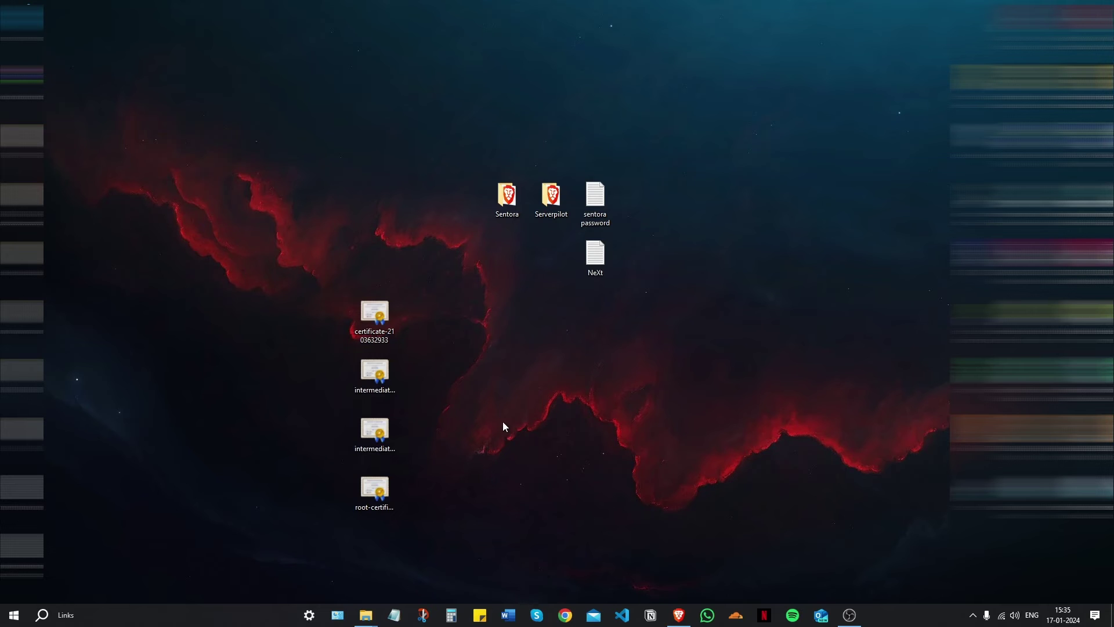
Delete the root certificate file and select intermediate-0
click(378, 497)
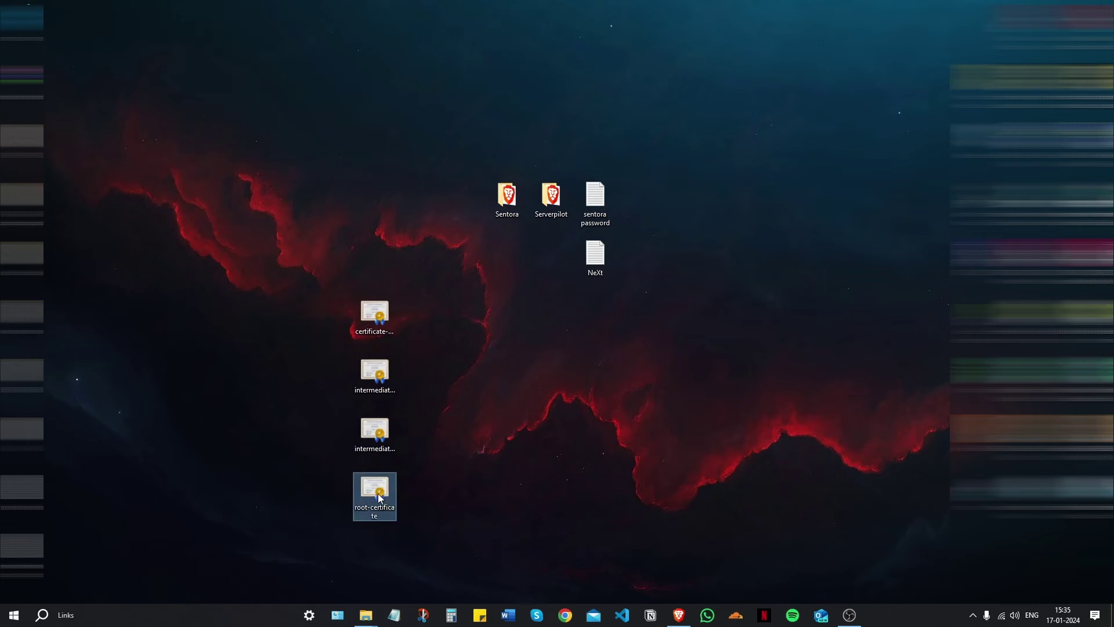
key(Delete)
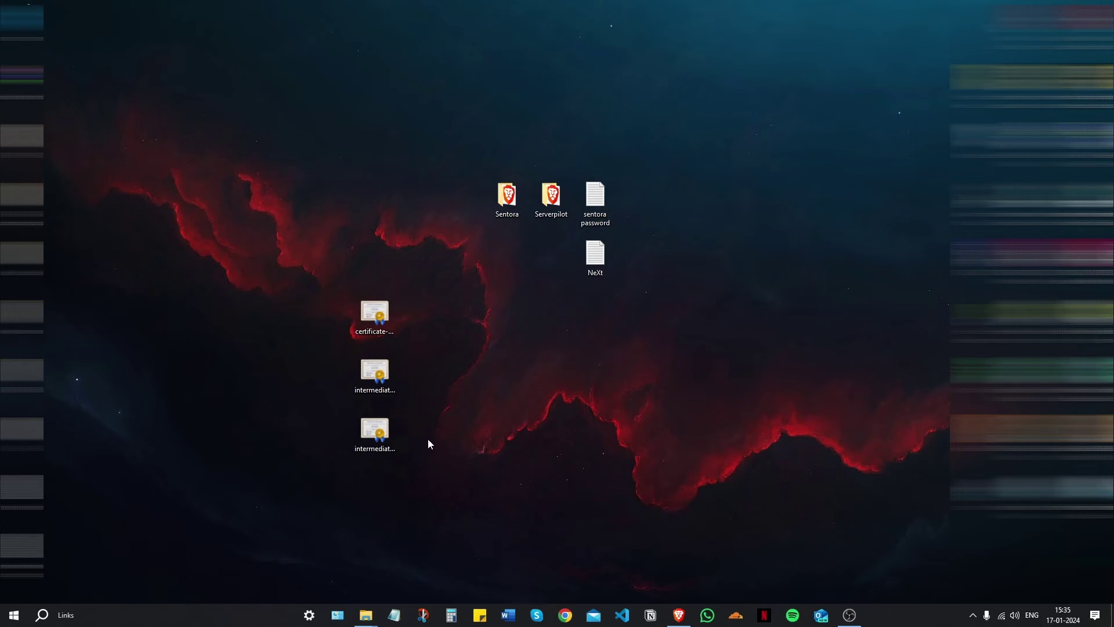
click(385, 395)
click(377, 440)
click(375, 380)
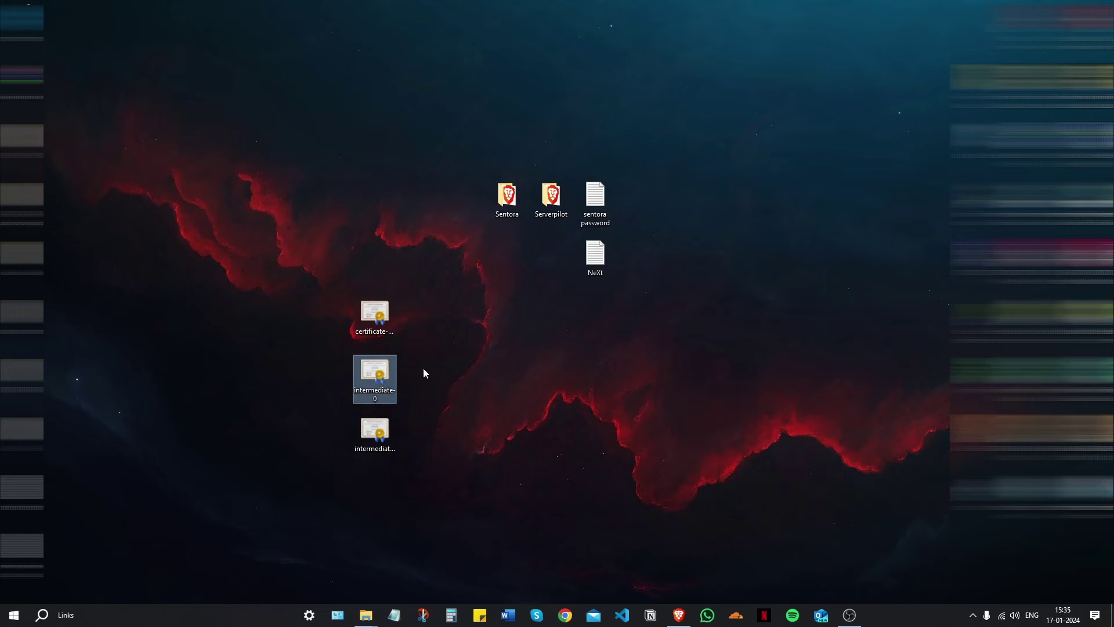
Open intermediate-0.cer with Notepad via Open with > More apps
right_click(368, 380)
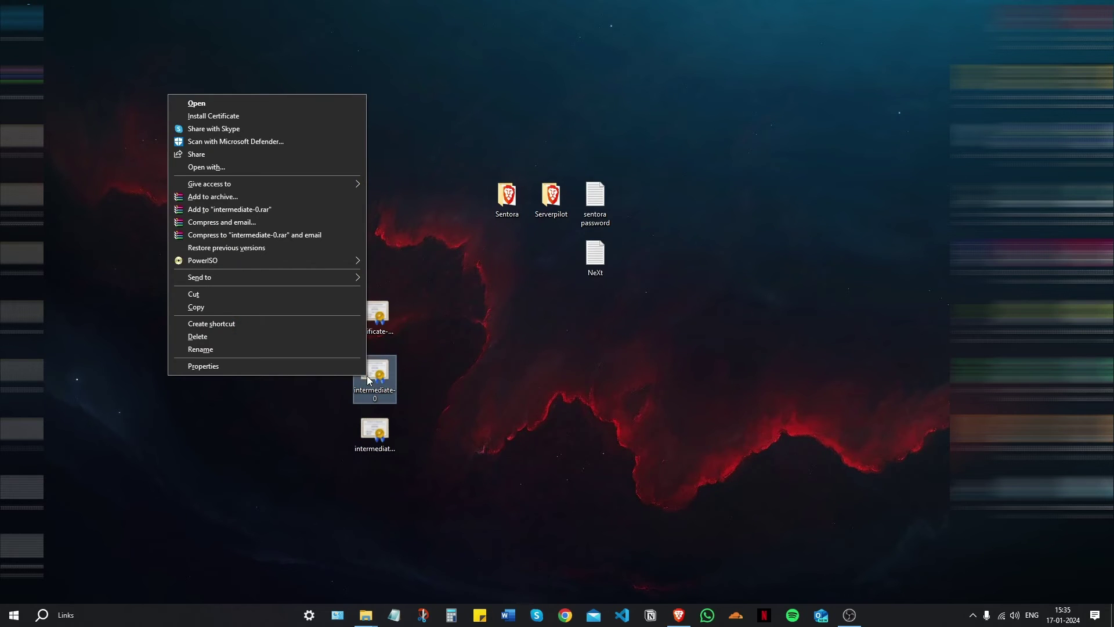
click(269, 102)
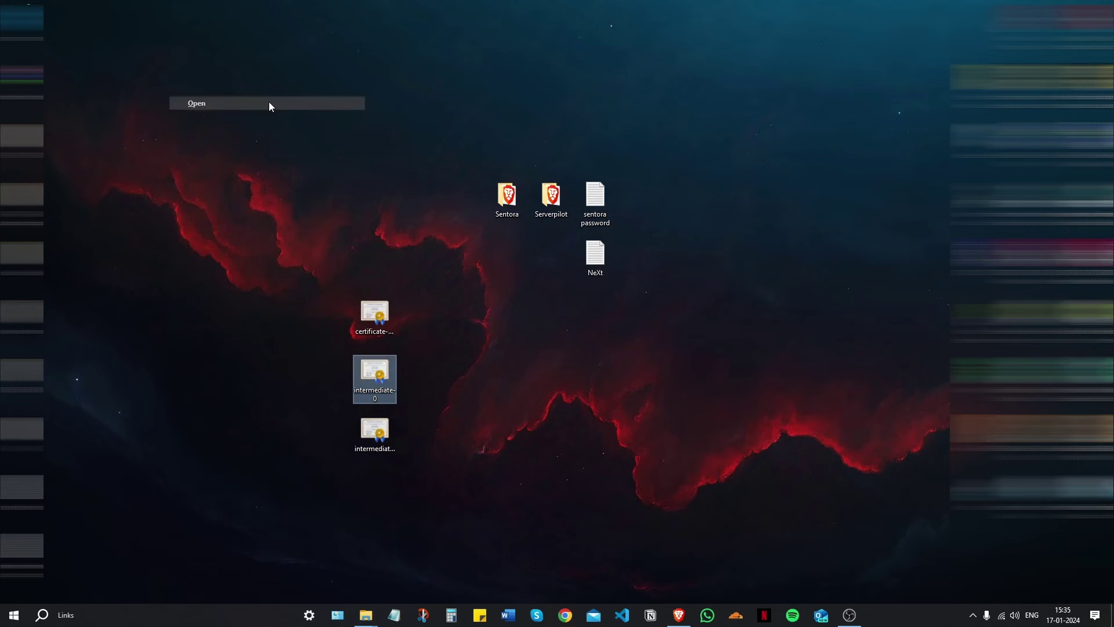
click(641, 324)
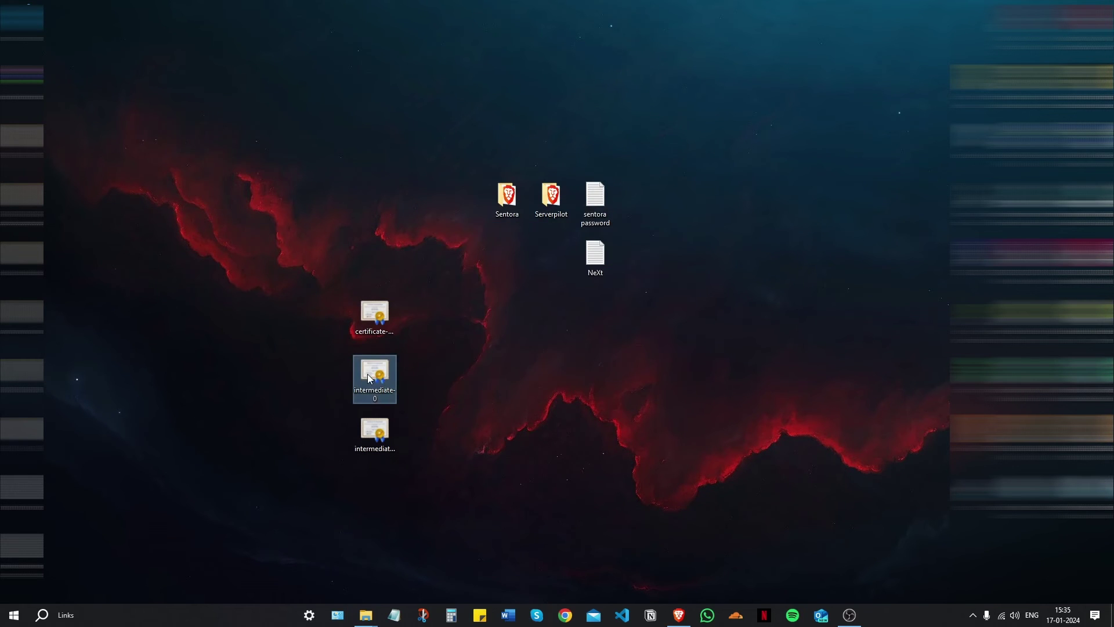
right_click(369, 378)
click(272, 177)
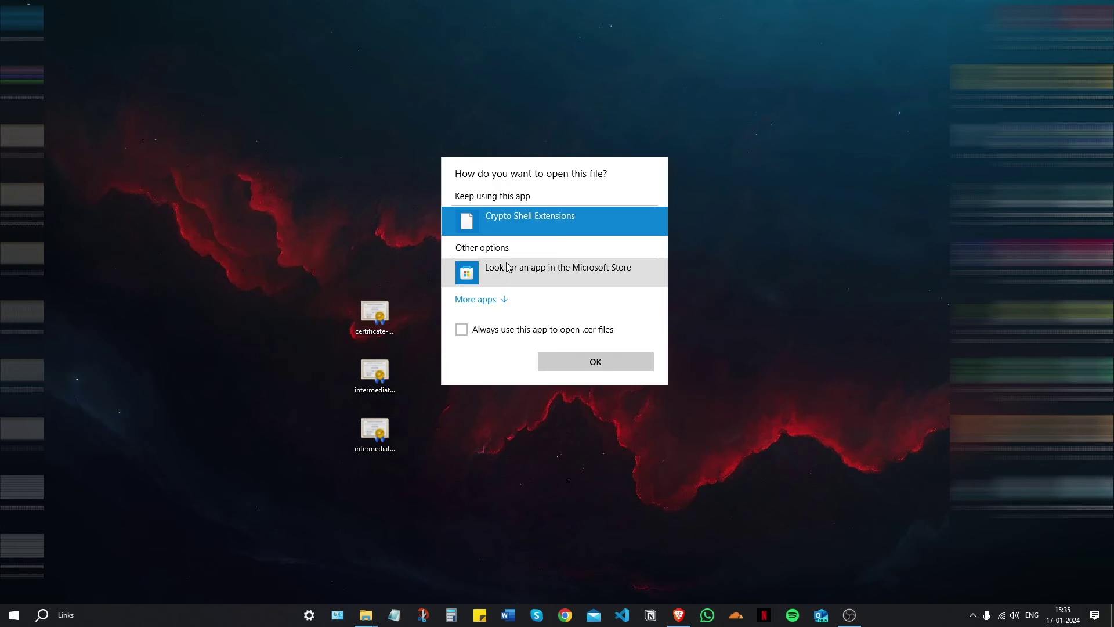
click(503, 297)
scroll(515, 338, down, 5)
scroll(513, 325, up, 3)
click(514, 286)
click(604, 440)
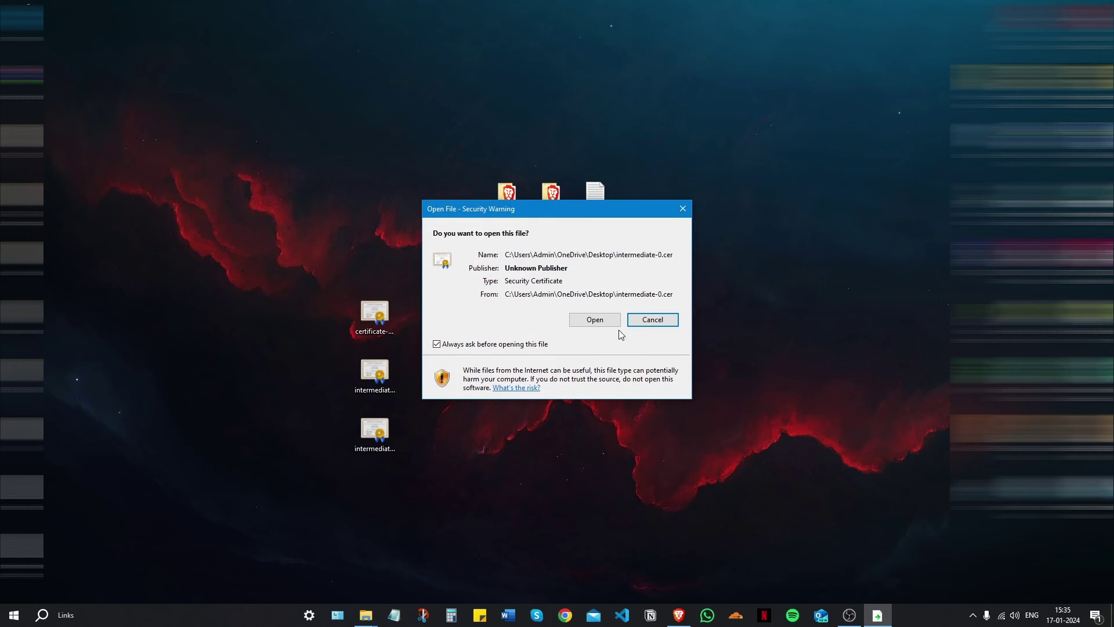
Open intermediate-0 in Notepad, look over its certificate text, and minimize it
click(598, 319)
scroll(575, 344, down, 3)
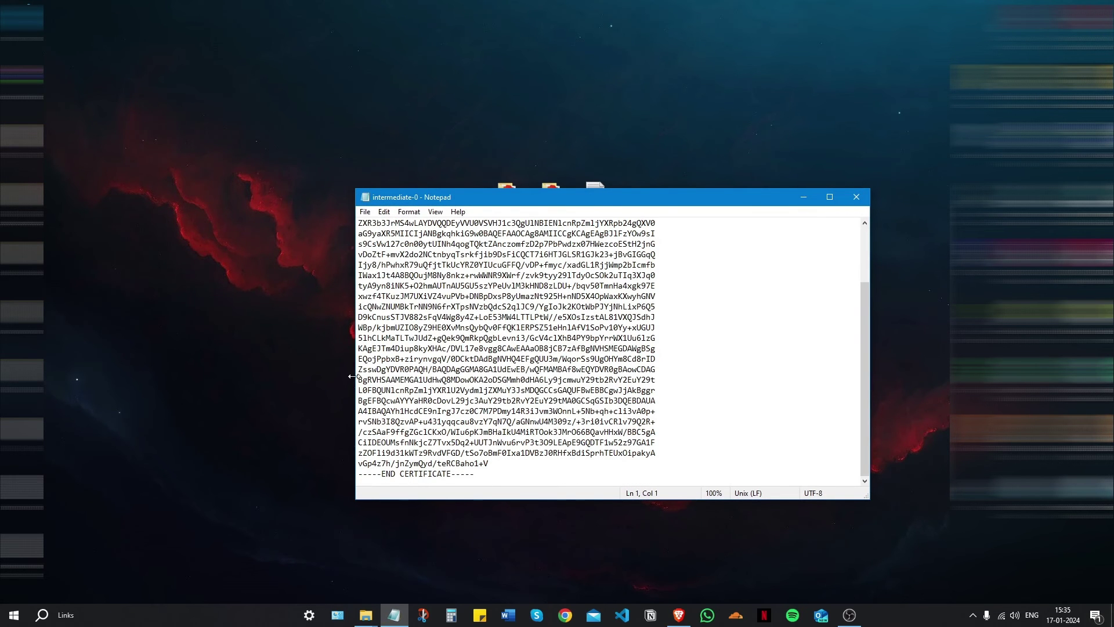
scroll(537, 385, up, 3)
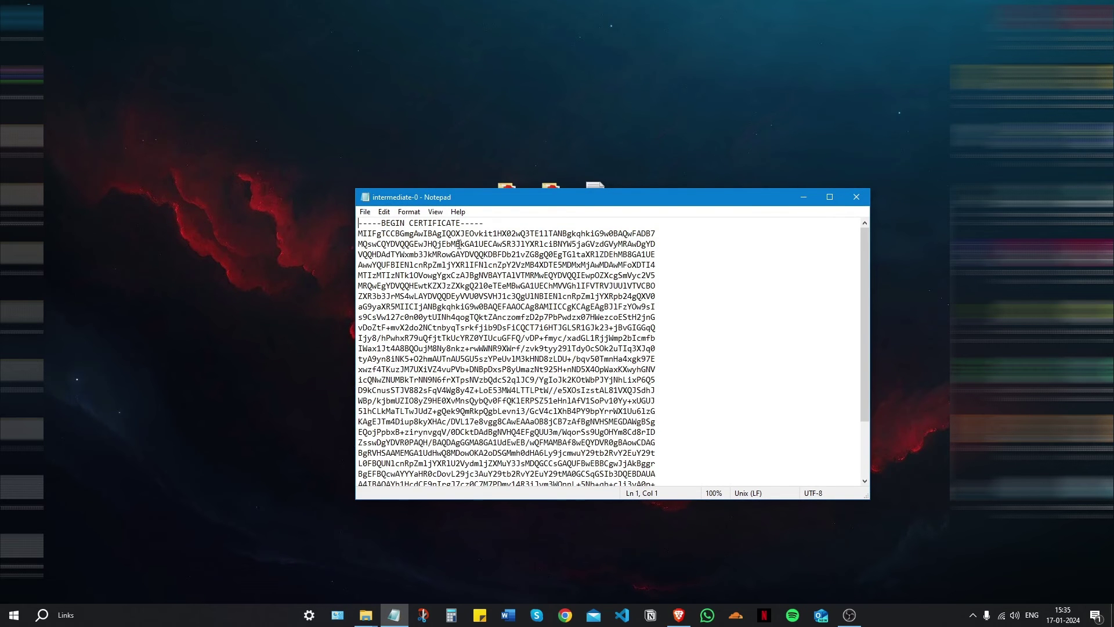
scroll(492, 301, down, 3)
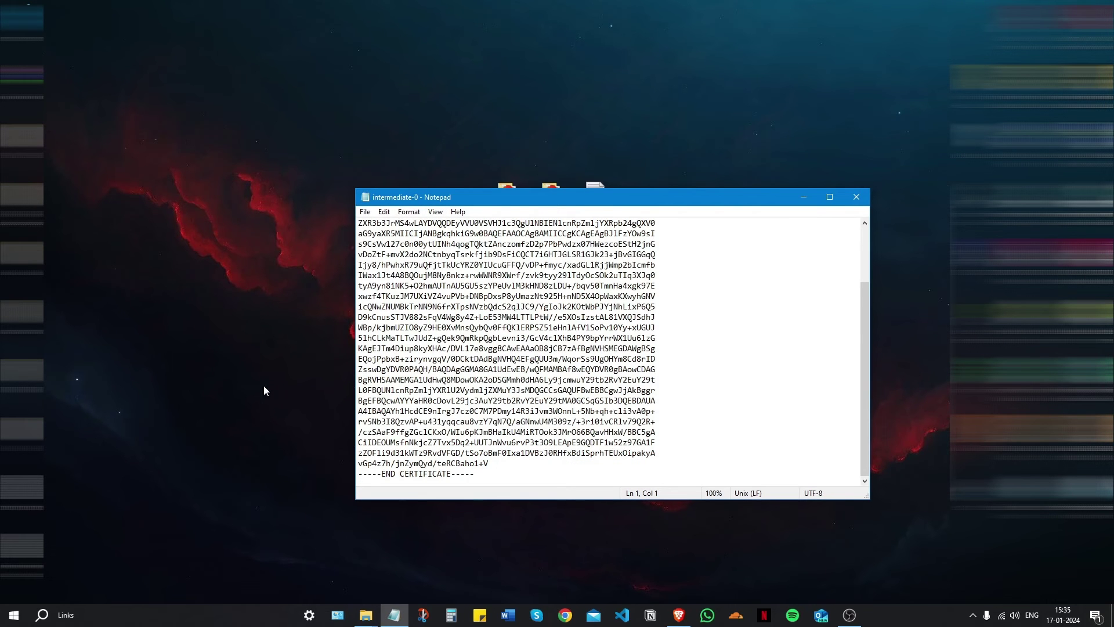
click(328, 401)
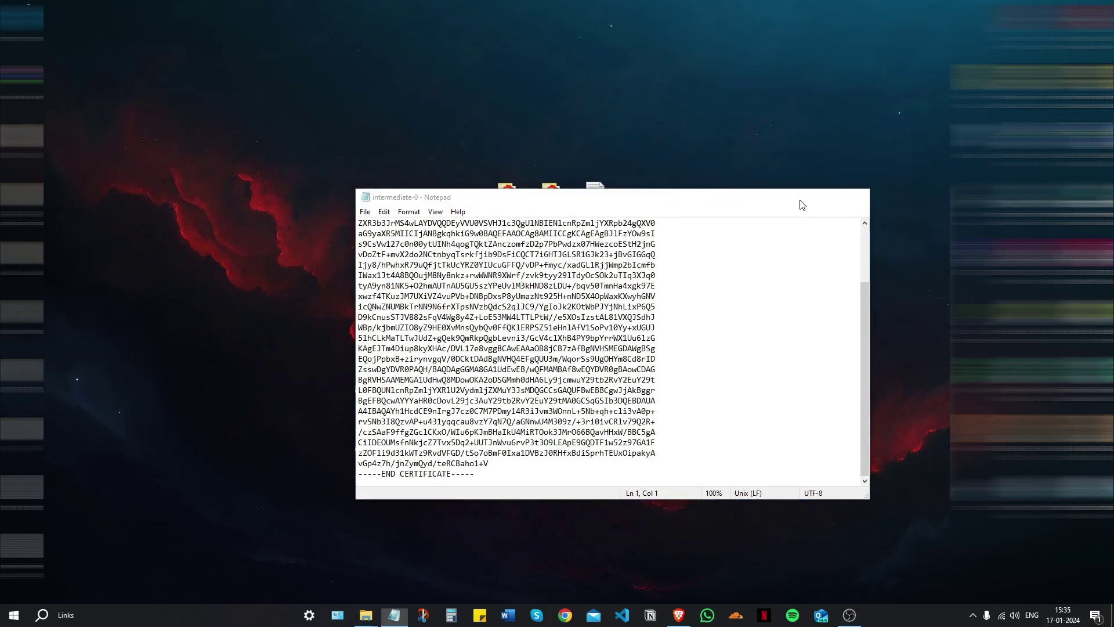
click(804, 196)
Open intermediate-1 in Notepad, select and copy all its certificate text, and close it
click(371, 434)
right_click(367, 433)
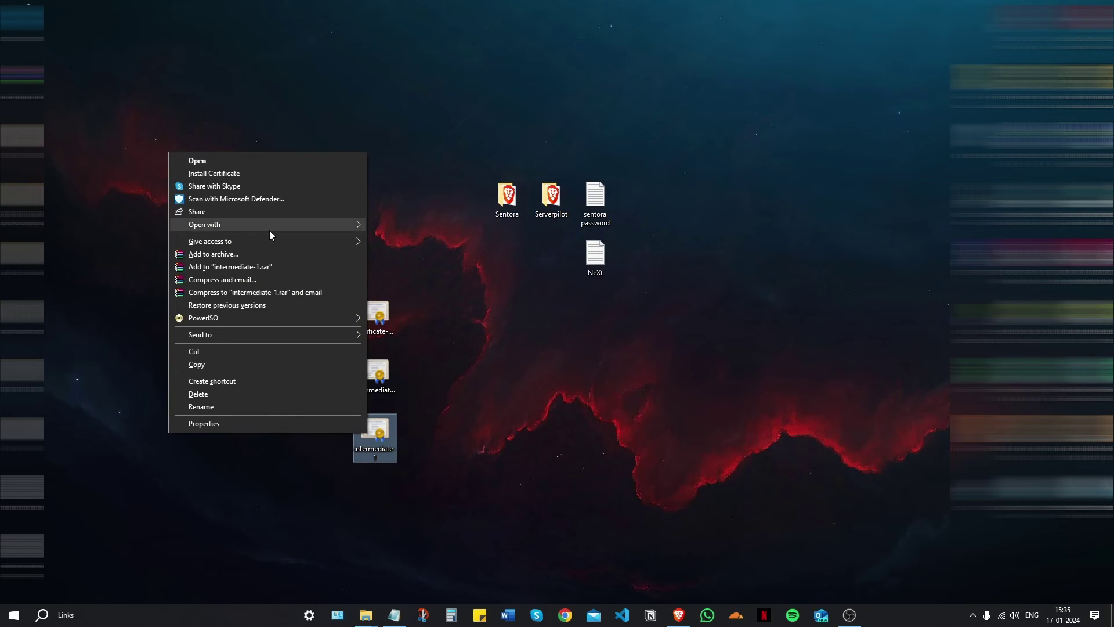
mouse_move(269, 226)
click(408, 238)
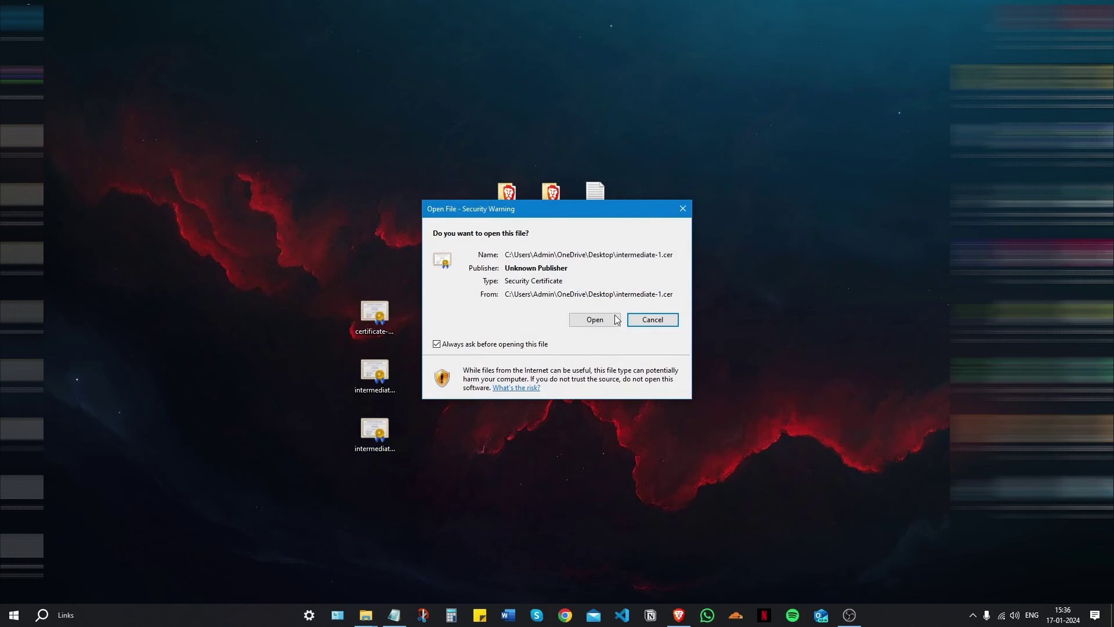
click(606, 319)
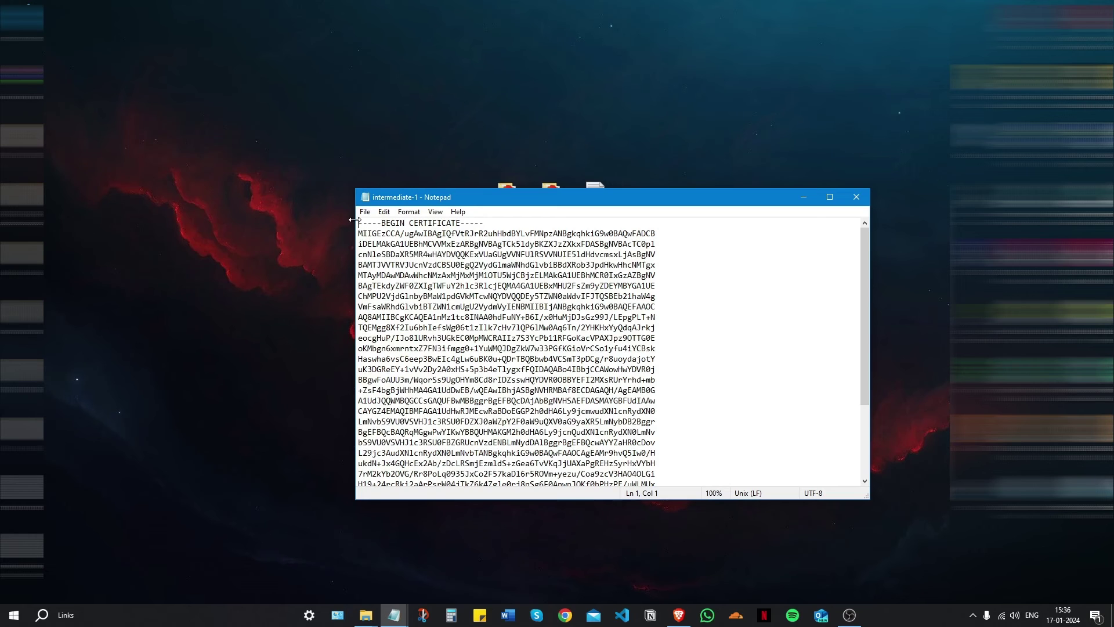
drag(354, 220, 406, 254)
click(403, 242)
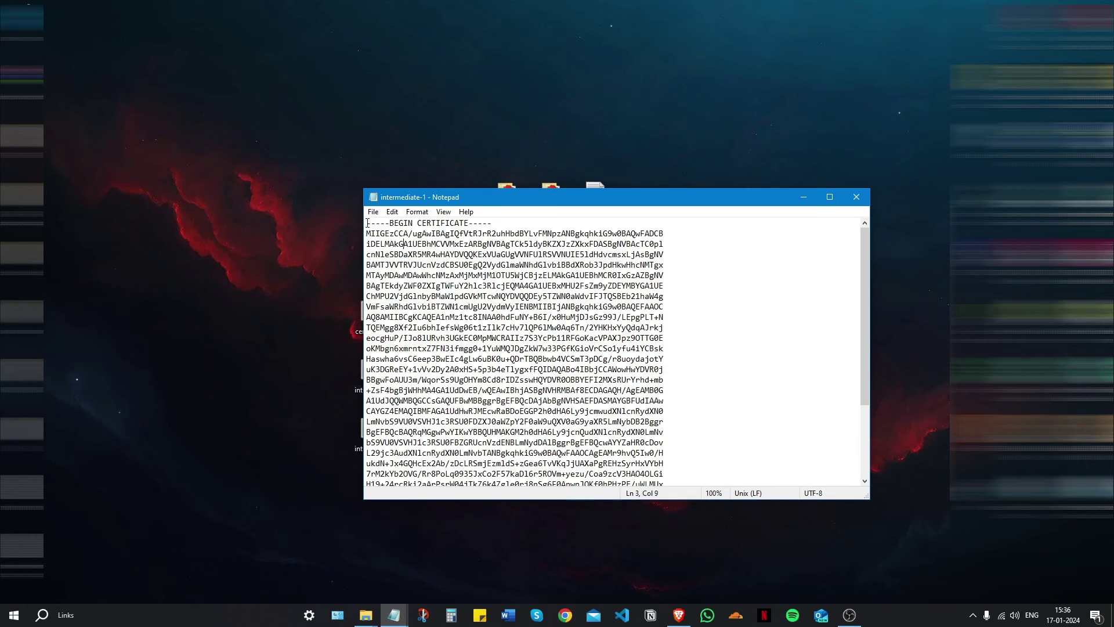
drag(367, 222, 375, 224)
key(ctrl+a)
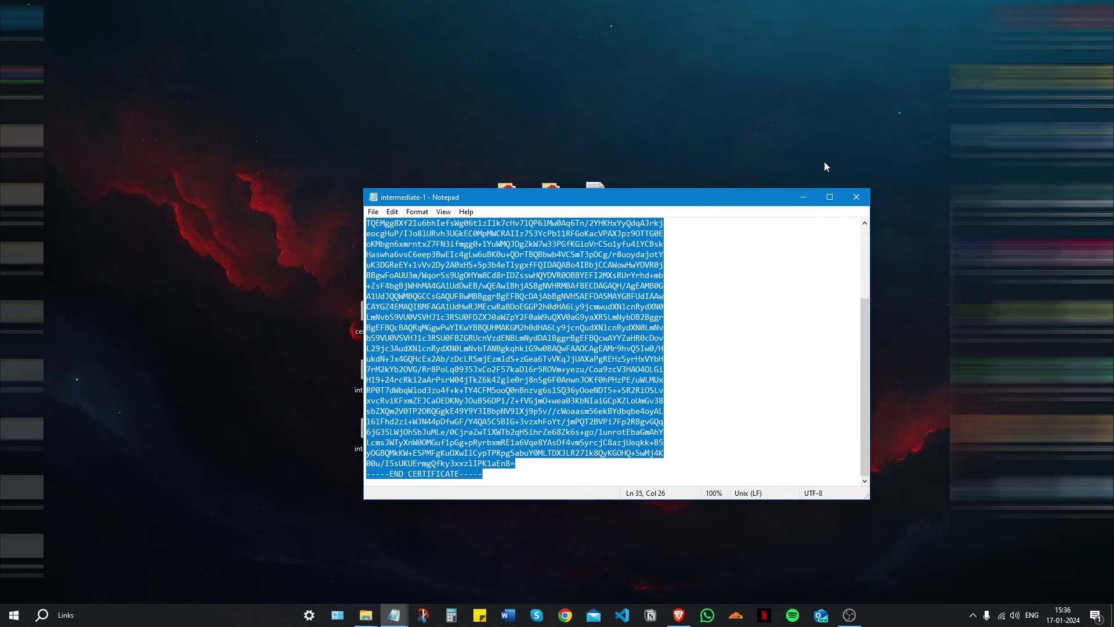
click(856, 197)
Paste the intermediate-1 certificate on a new line after END CERTIFICATE in intermediate-0, then save and close
click(394, 614)
click(480, 473)
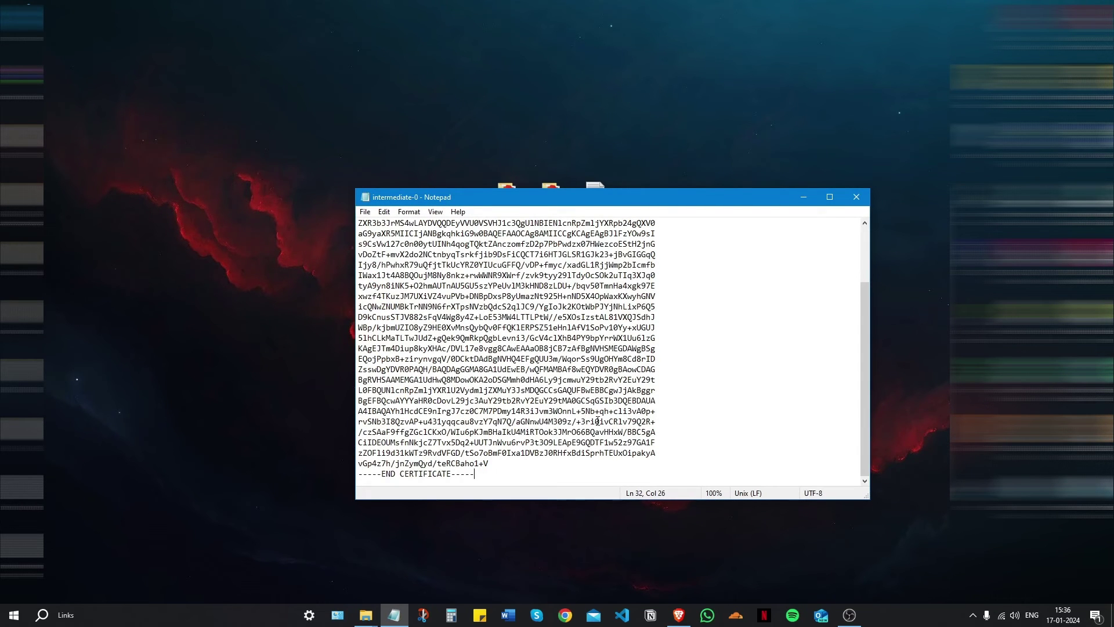
key(Return)
key(ctrl+v)
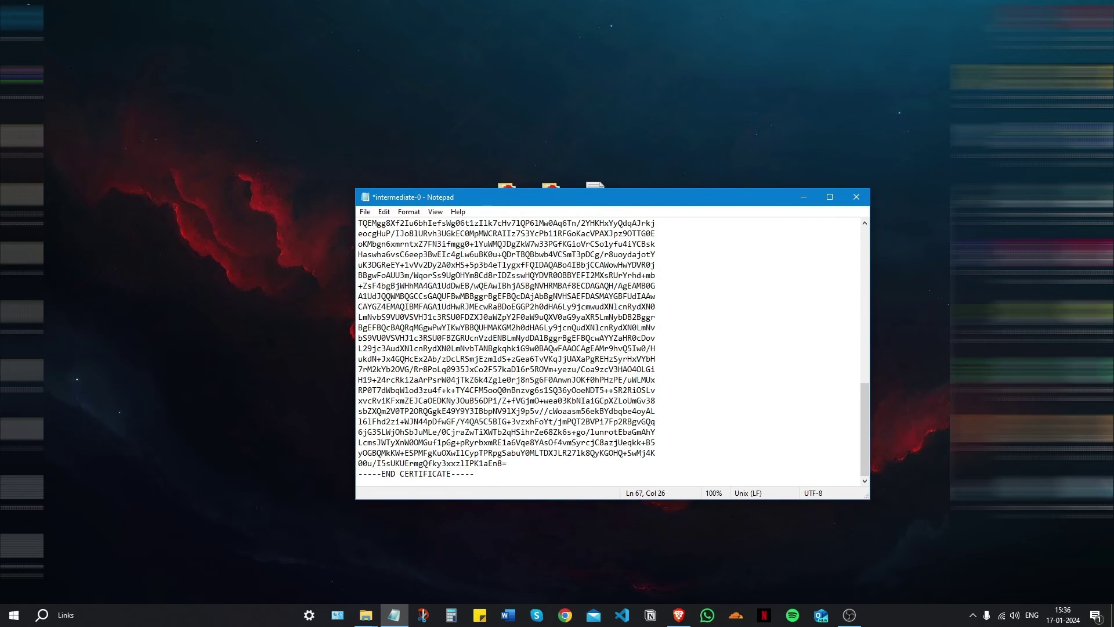
key(ctrl+s)
click(856, 197)
click(377, 316)
Rename the main certificate file to certmain and delete the intermediate-1 file
key(F2)
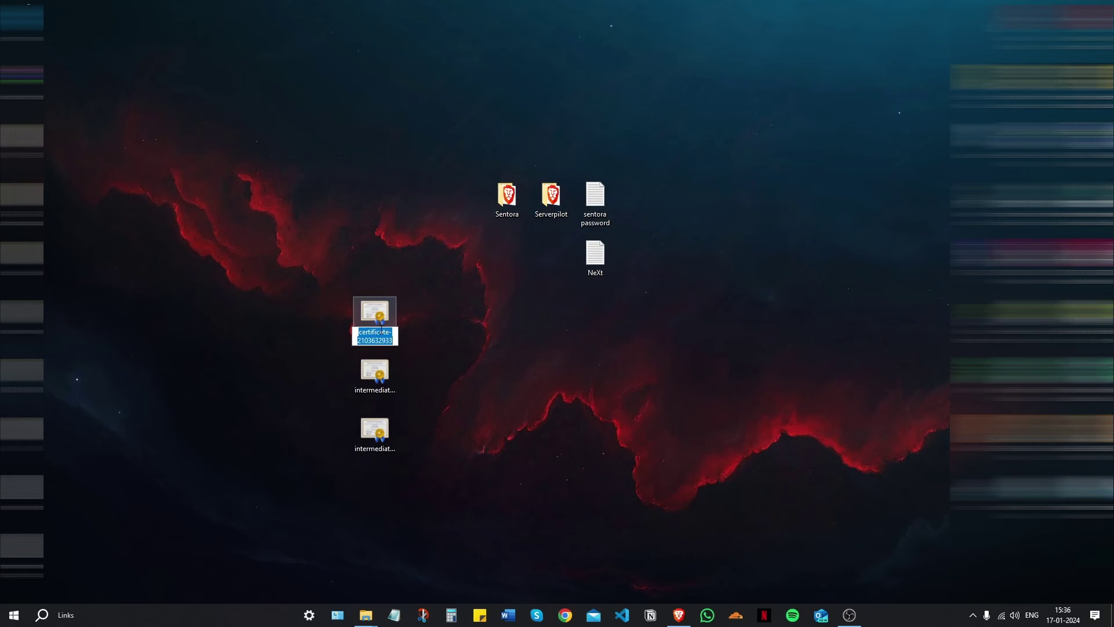
text(certmain)
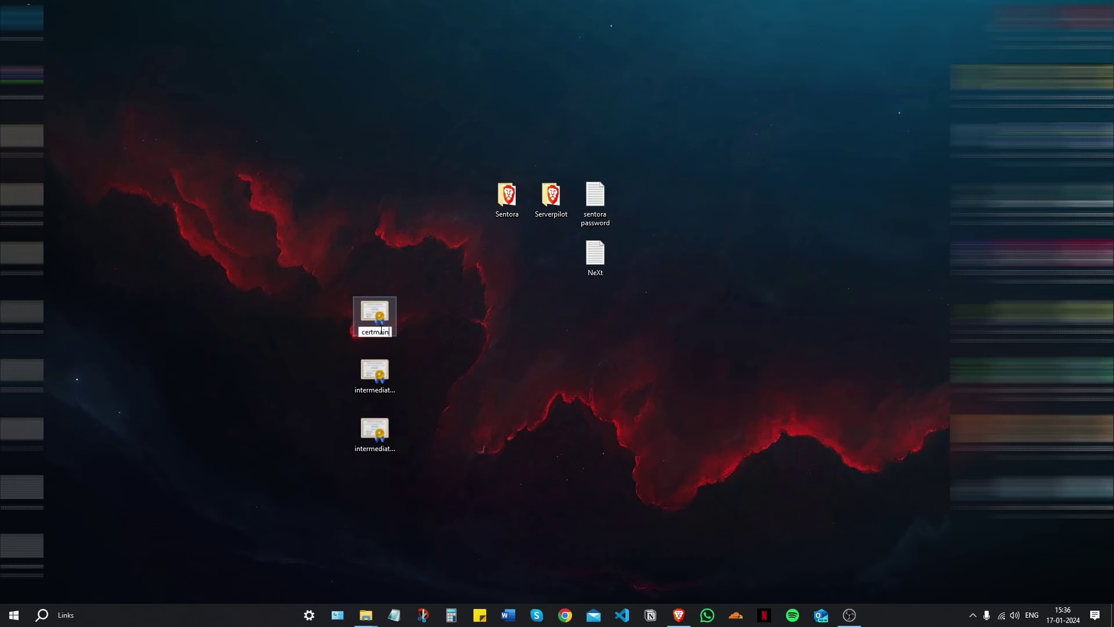
key(Return)
click(384, 432)
key(Delete)
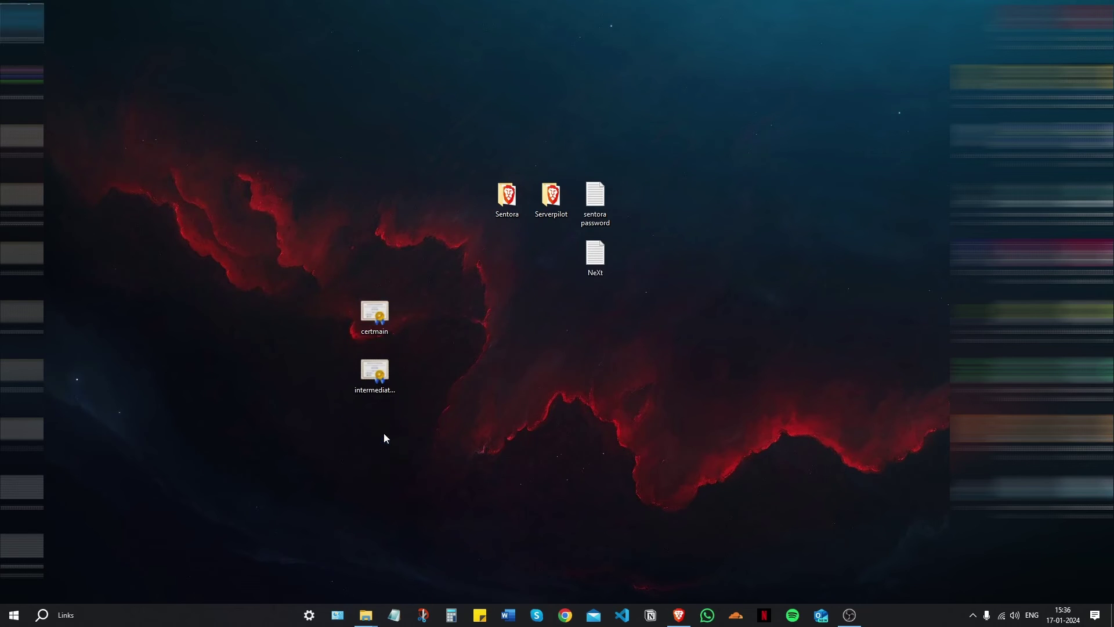
Rename intermediate-0 to inter and select both remaining certificate files
click(392, 379)
key(F2)
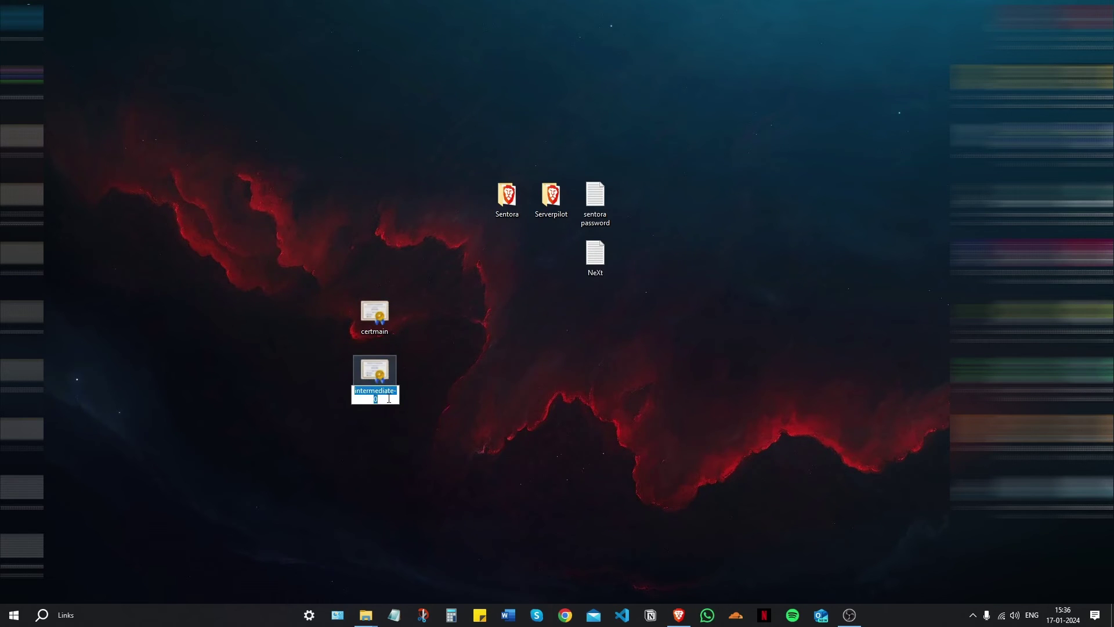
text(inter)
key(Return)
drag(439, 443, 437, 363)
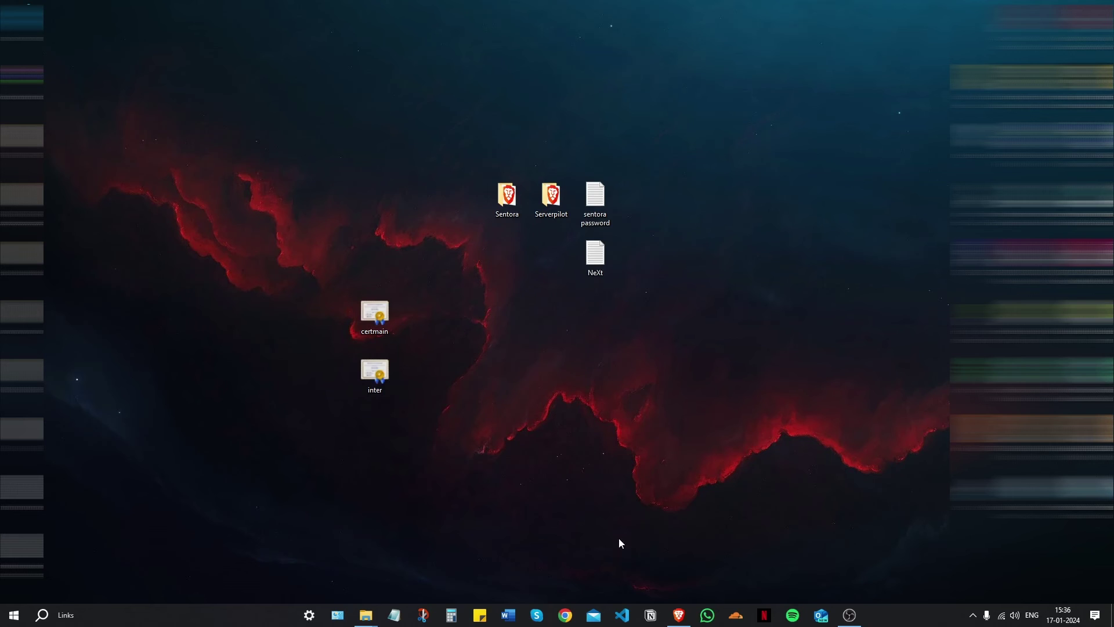
In Sentora's Sencrypt SSL module, open the Third-Party Install Signed Certificate form
click(678, 614)
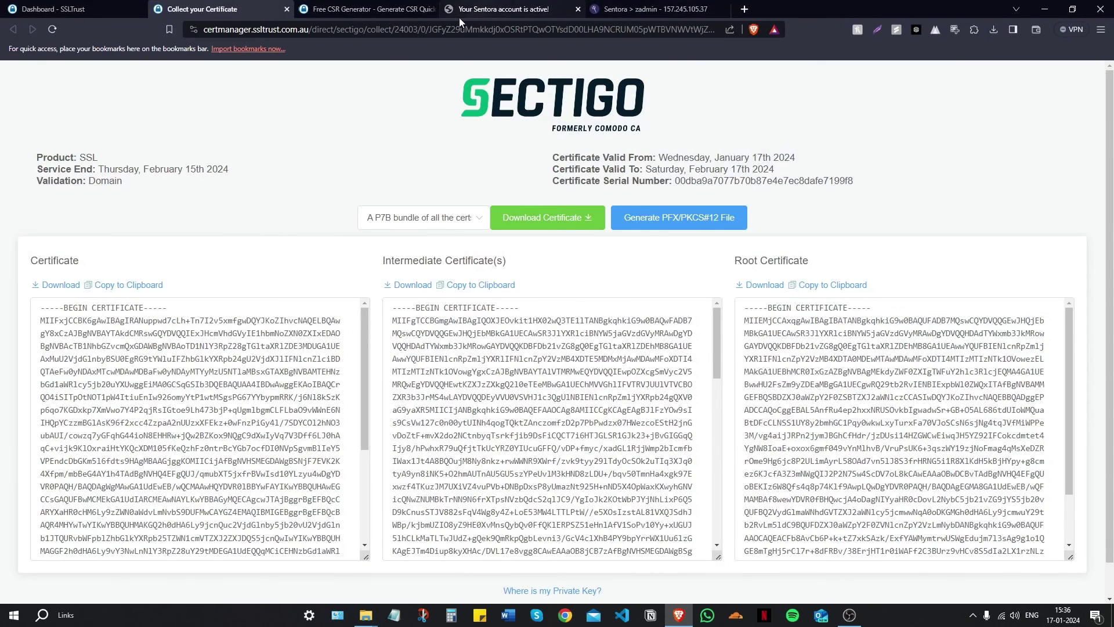
click(656, 8)
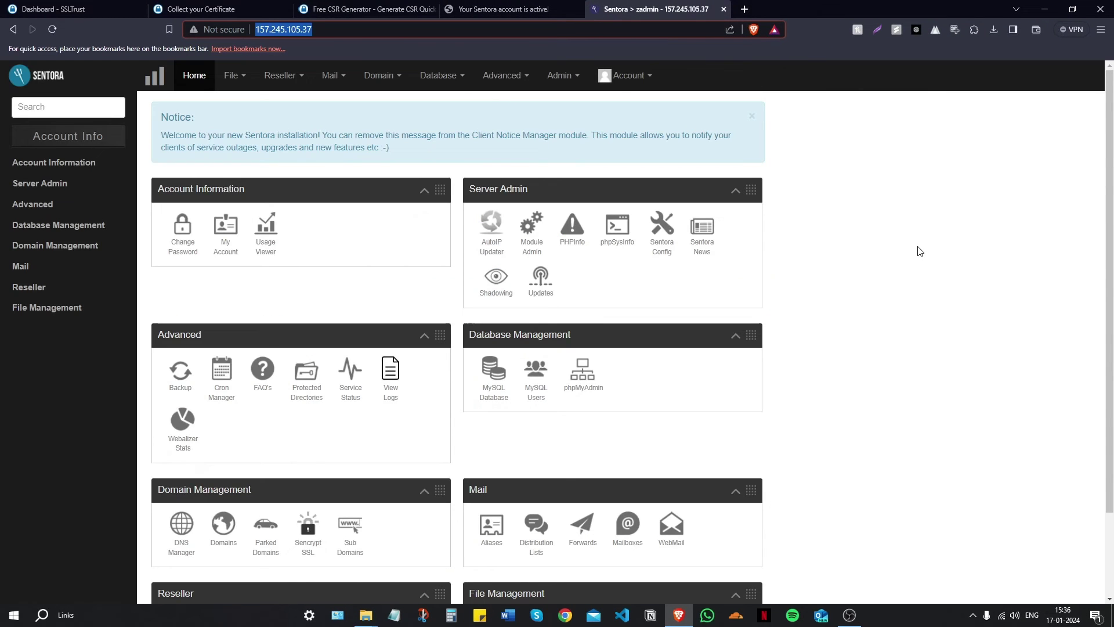
scroll(818, 400, down, 2)
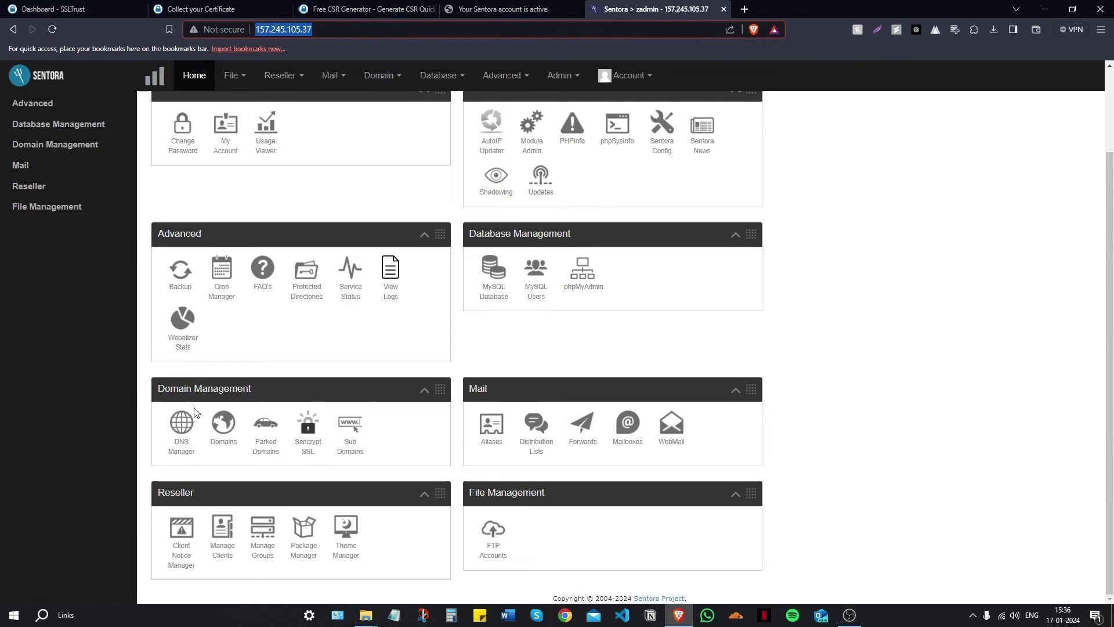
click(307, 433)
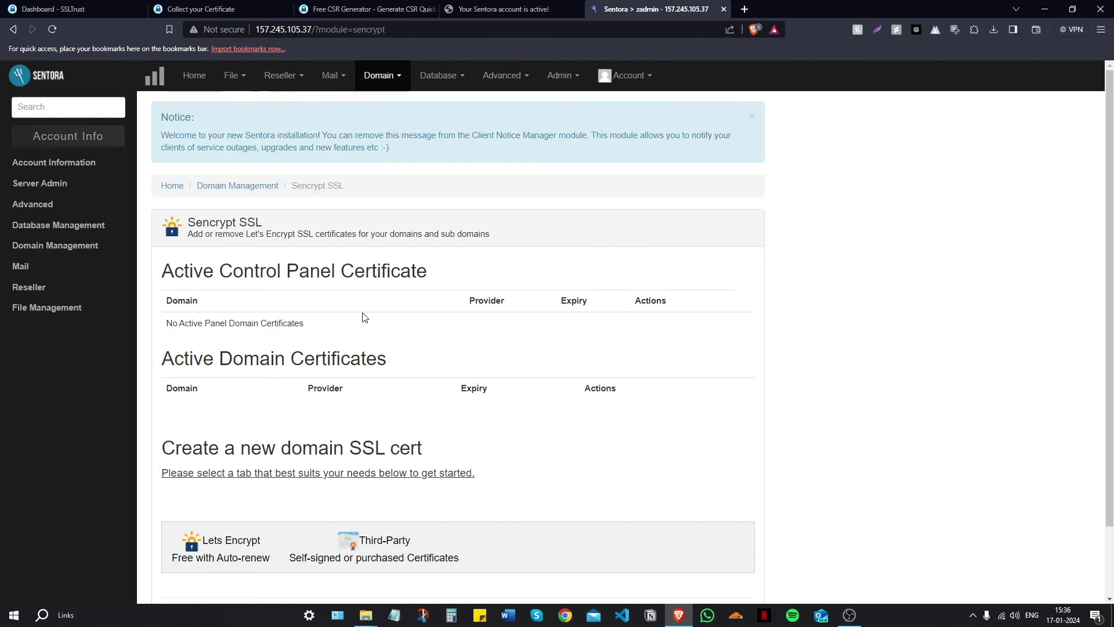
scroll(365, 324, down, 2)
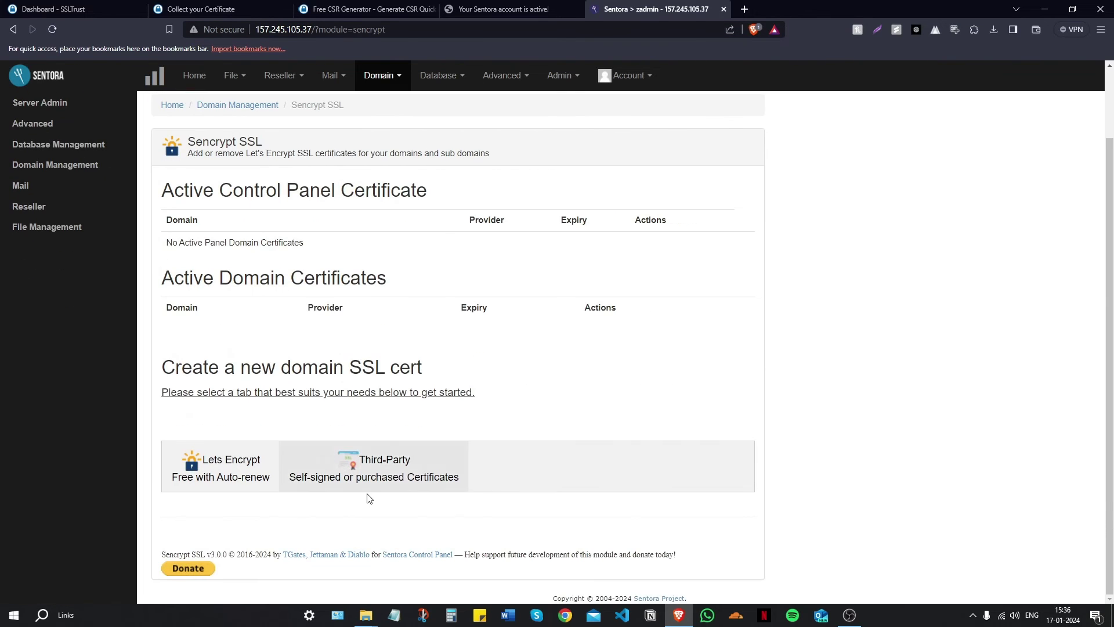
click(381, 467)
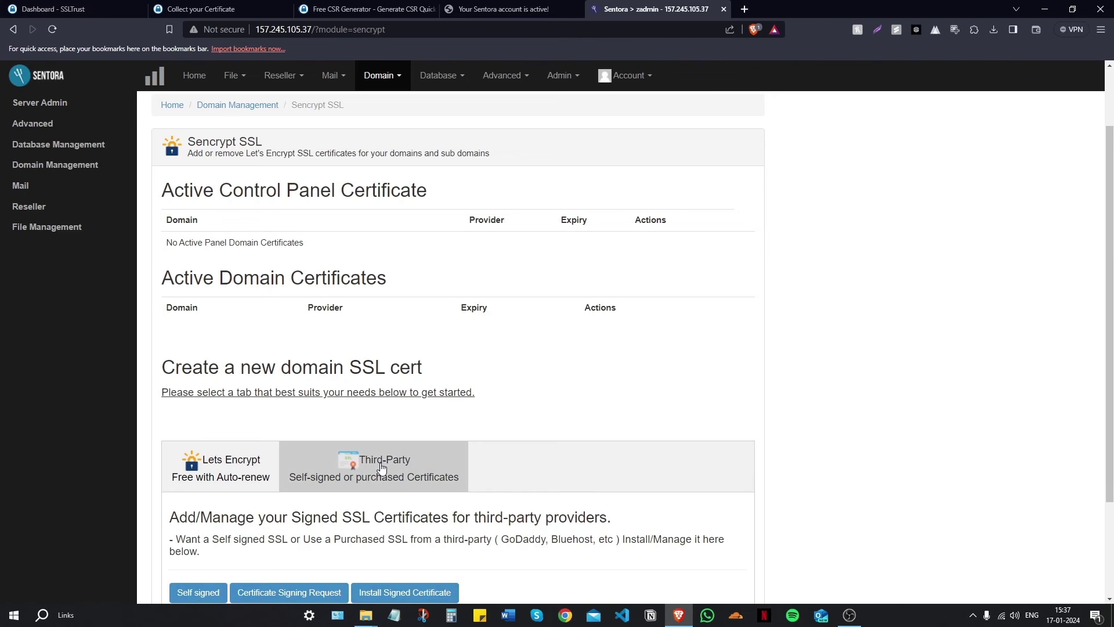
scroll(430, 385, down, 2)
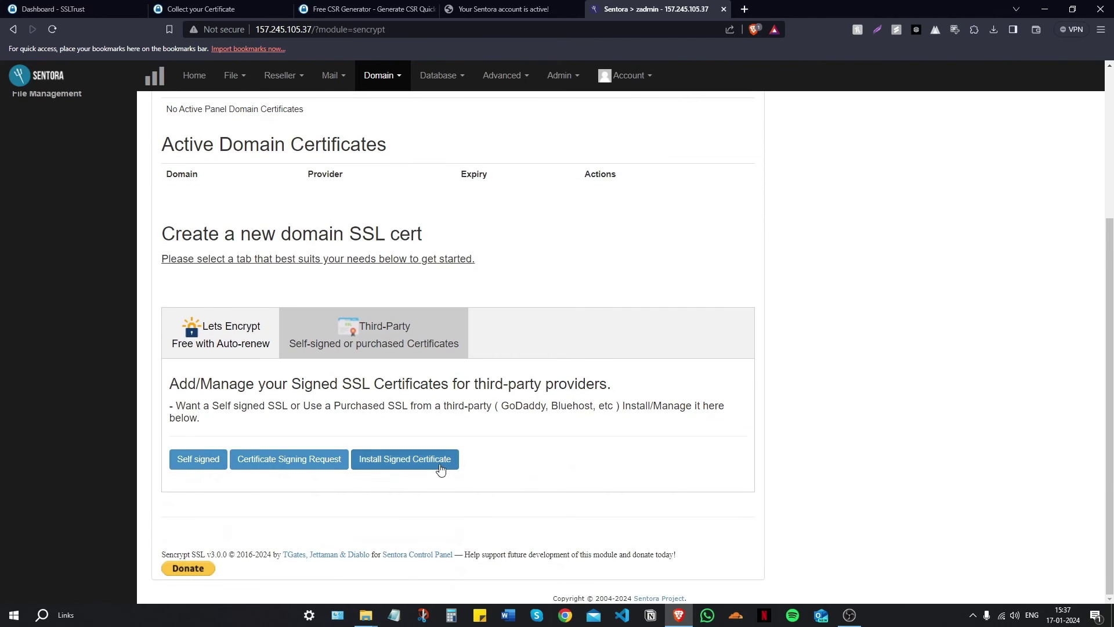
click(438, 468)
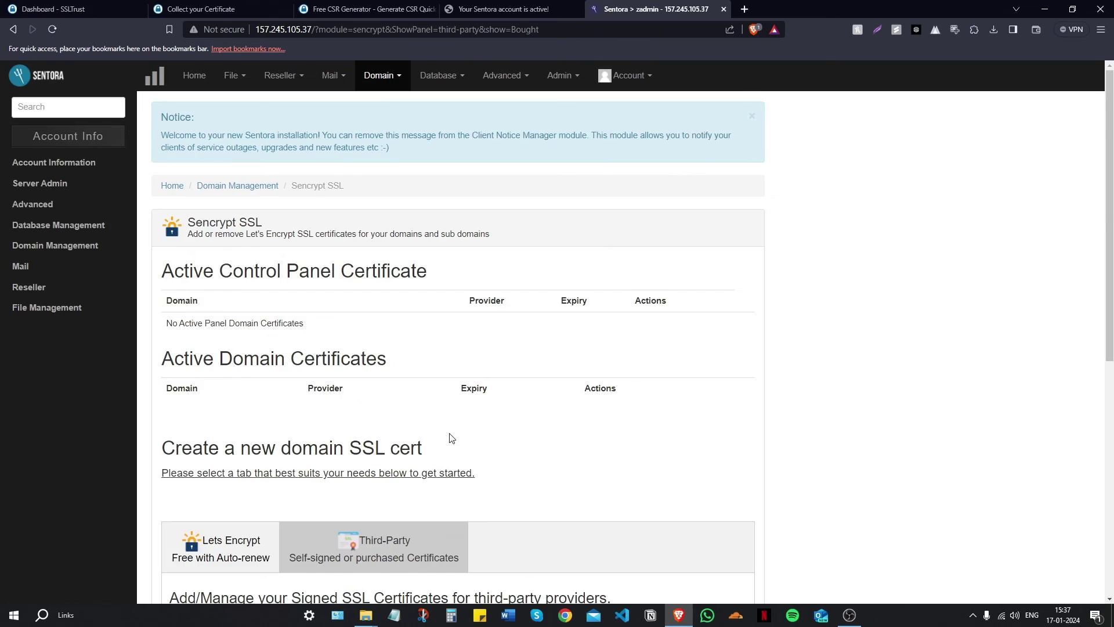
Choose sslguides.com.au as the domain and attach private.key as the signing key
scroll(485, 429, down, 7)
click(510, 357)
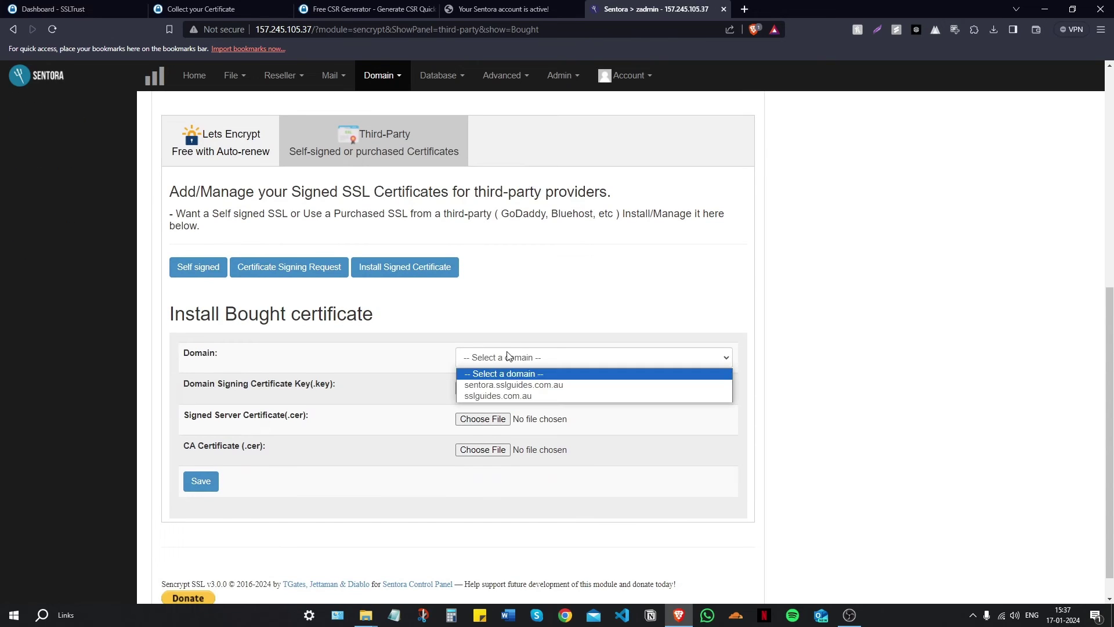
click(513, 393)
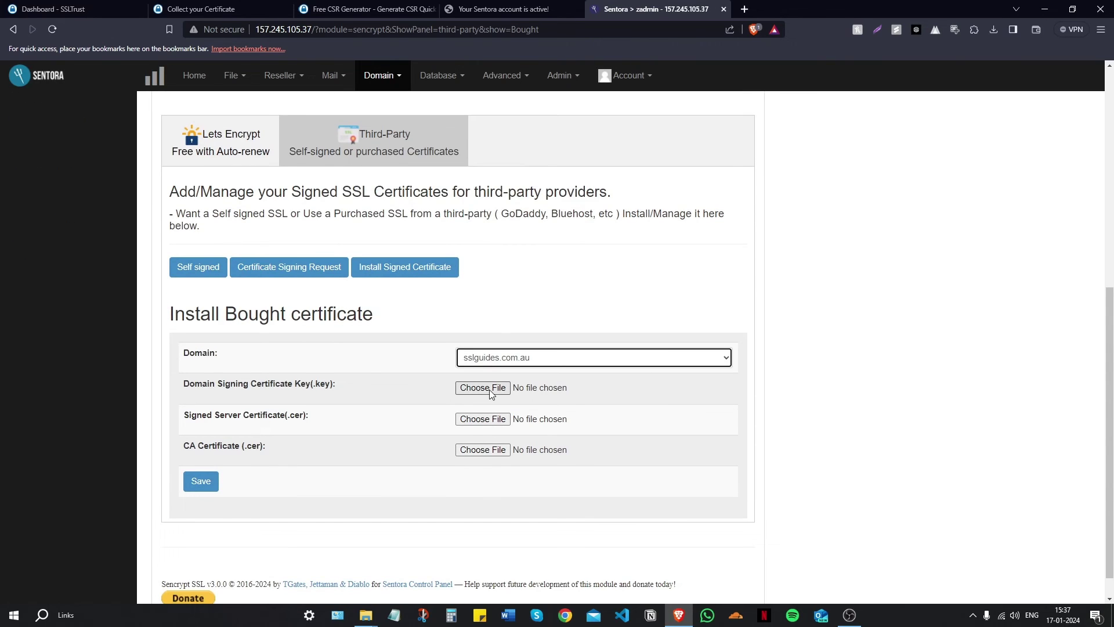
click(483, 388)
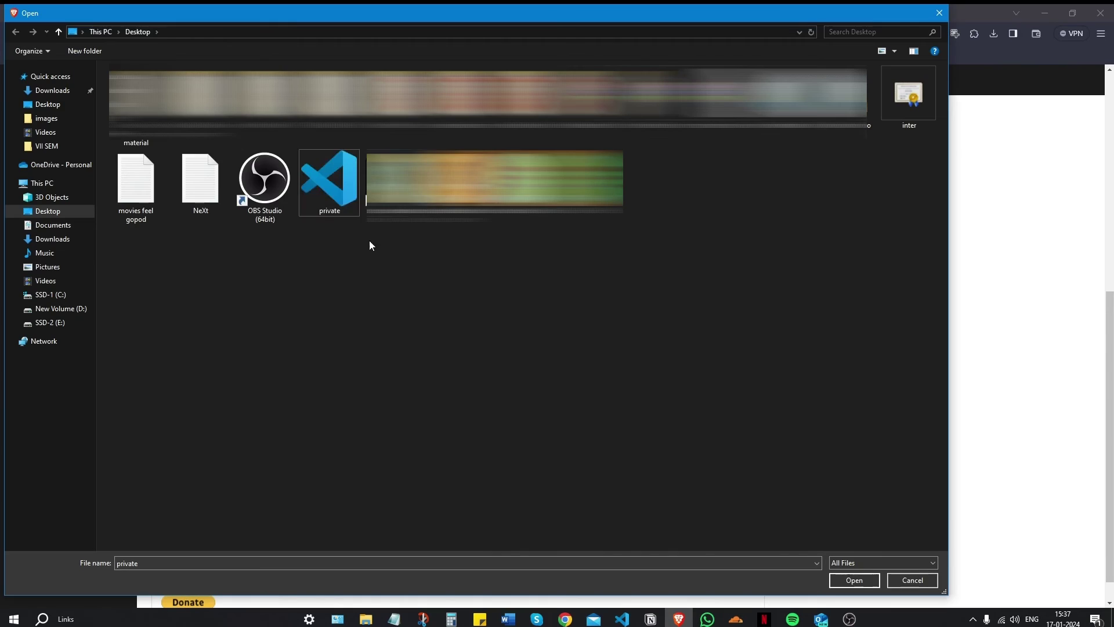
click(344, 204)
click(868, 583)
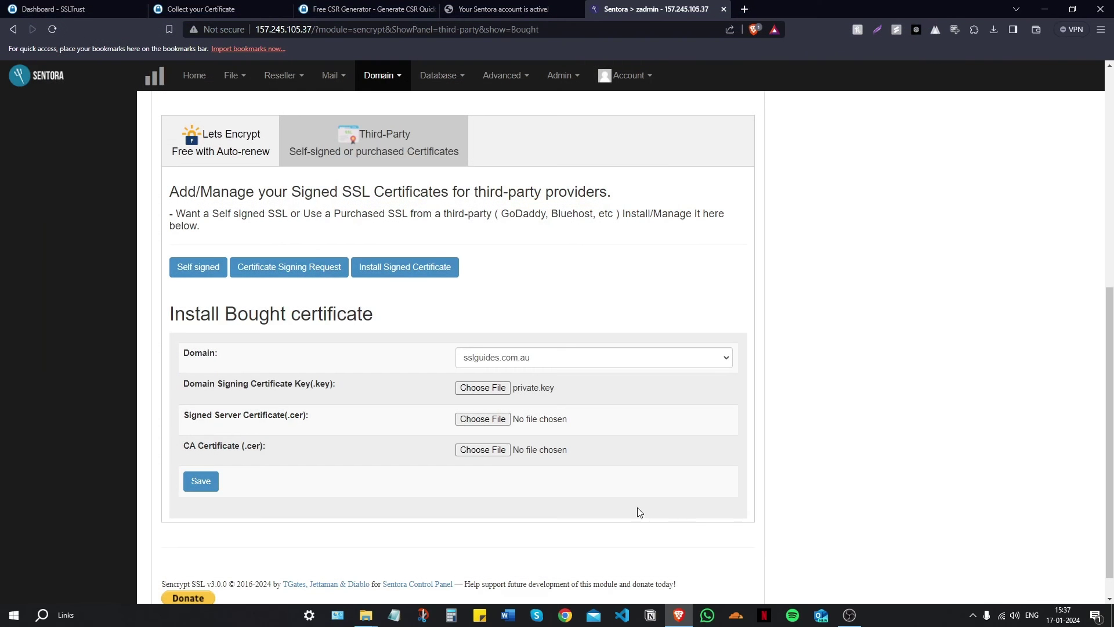
Attach certmain.cer as the server certificate and inter.cer as the CA certificate
click(494, 420)
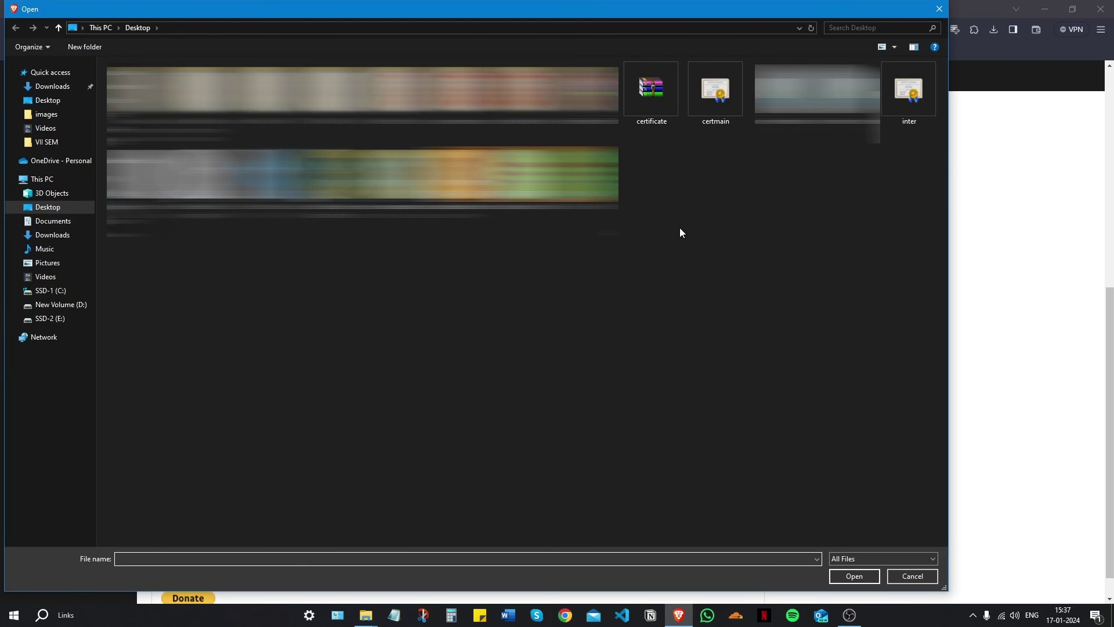
click(734, 92)
click(854, 576)
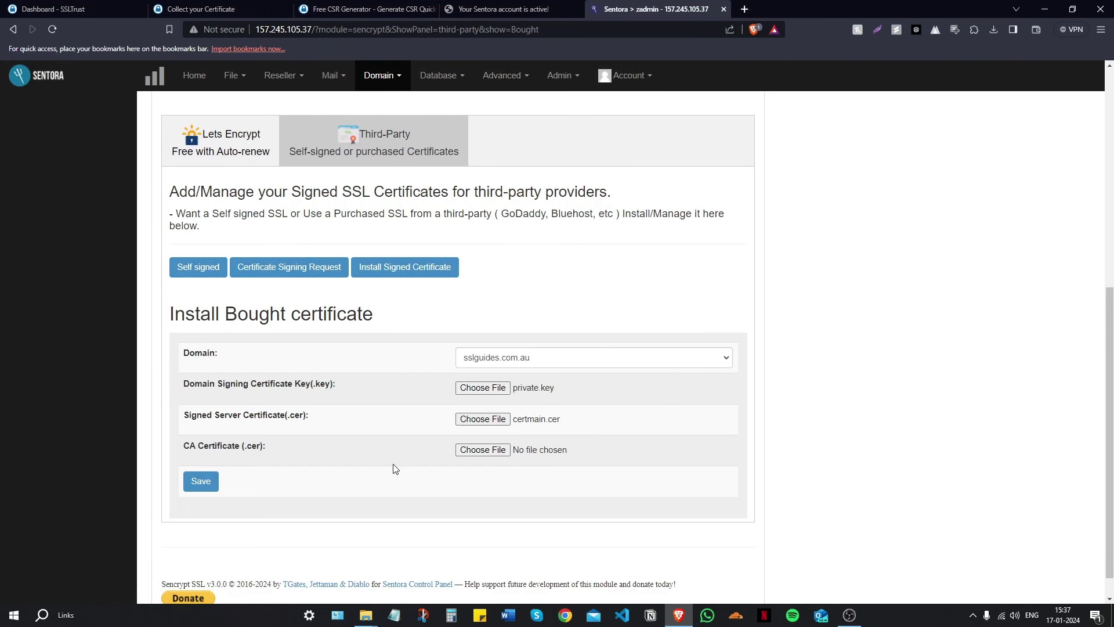
scroll(475, 499, down, 1)
click(504, 422)
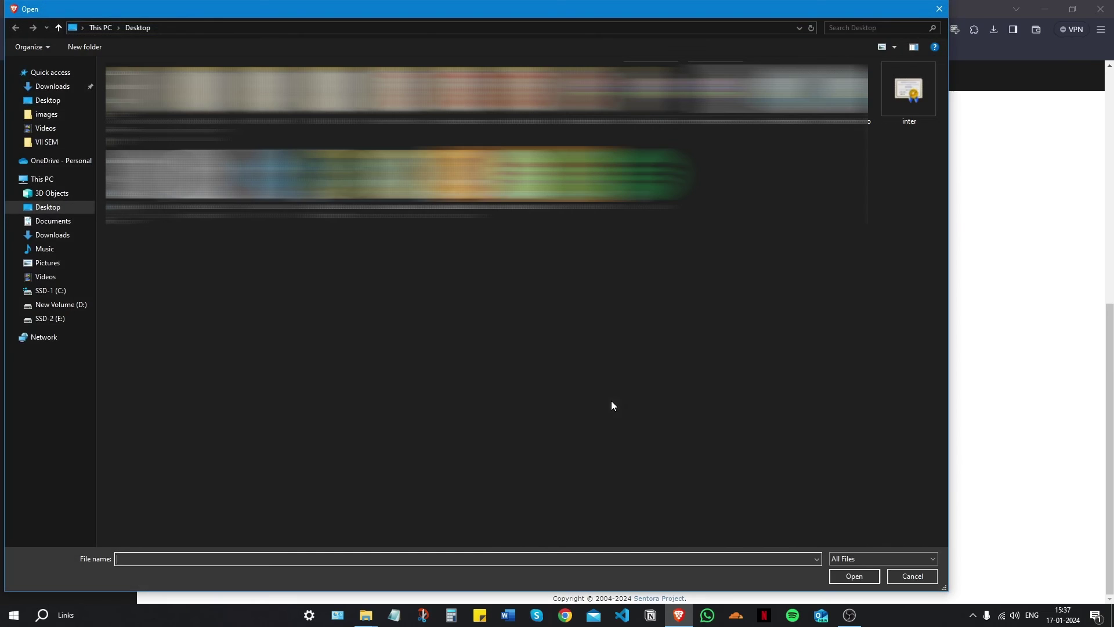
click(910, 93)
click(852, 577)
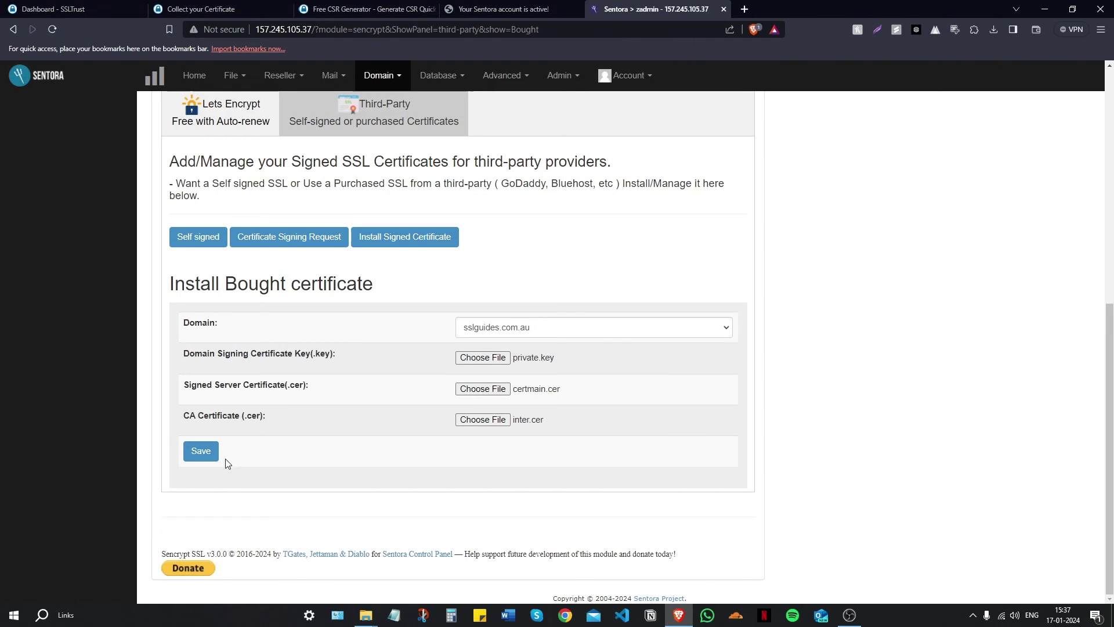
Save the form to upload the certificate files for sslguides.com.au
click(198, 457)
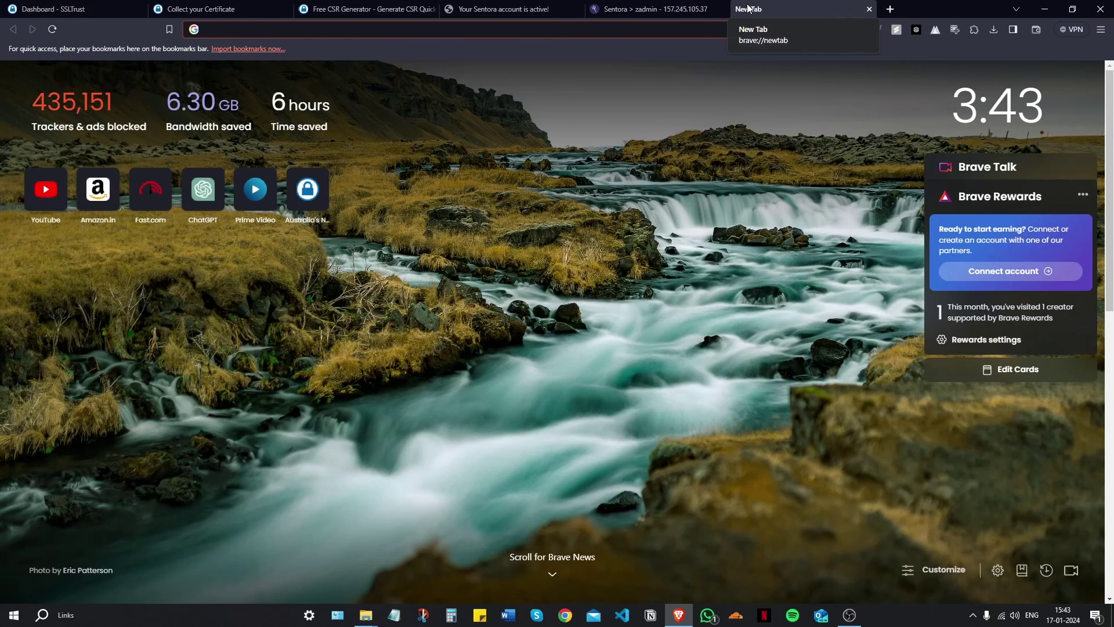
click(745, 9)
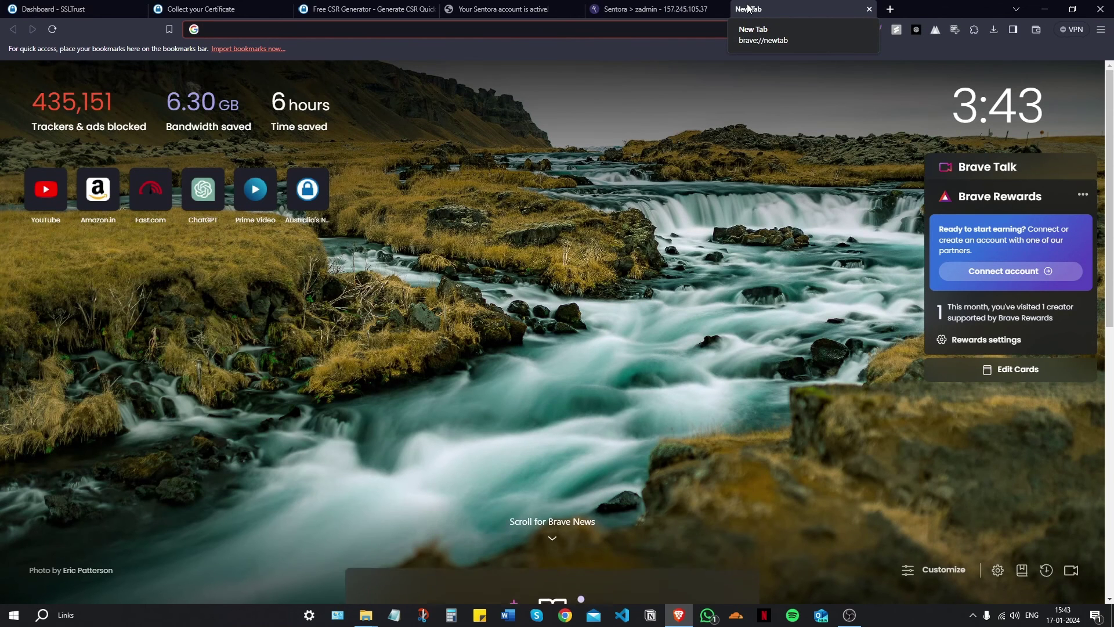
text(https://sslguides.com)
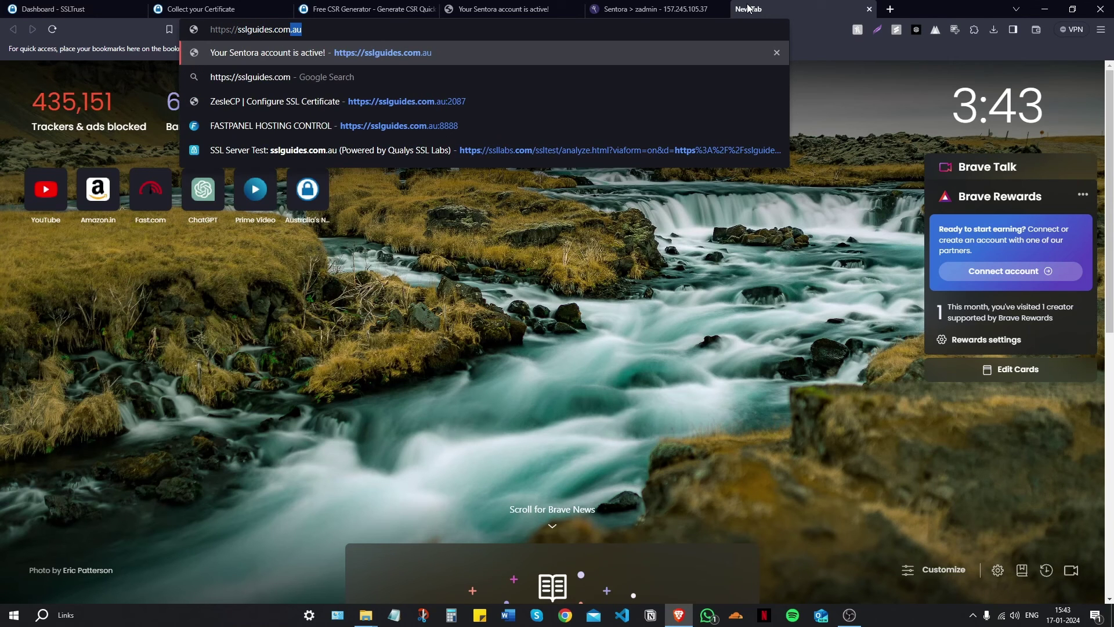
text(.au)
key(Return)
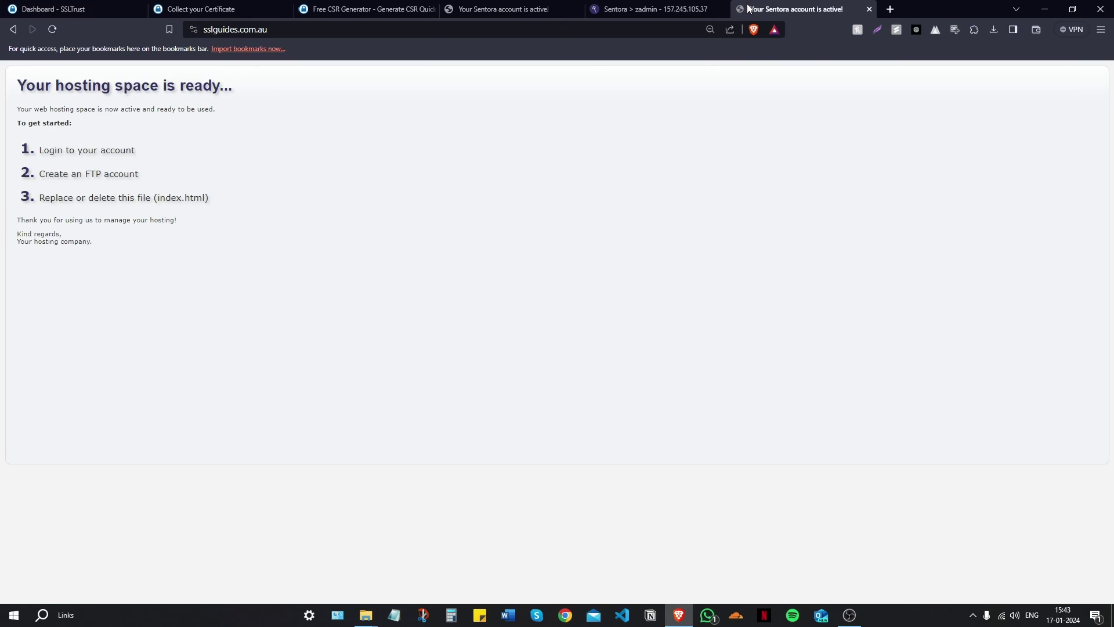
click(194, 30)
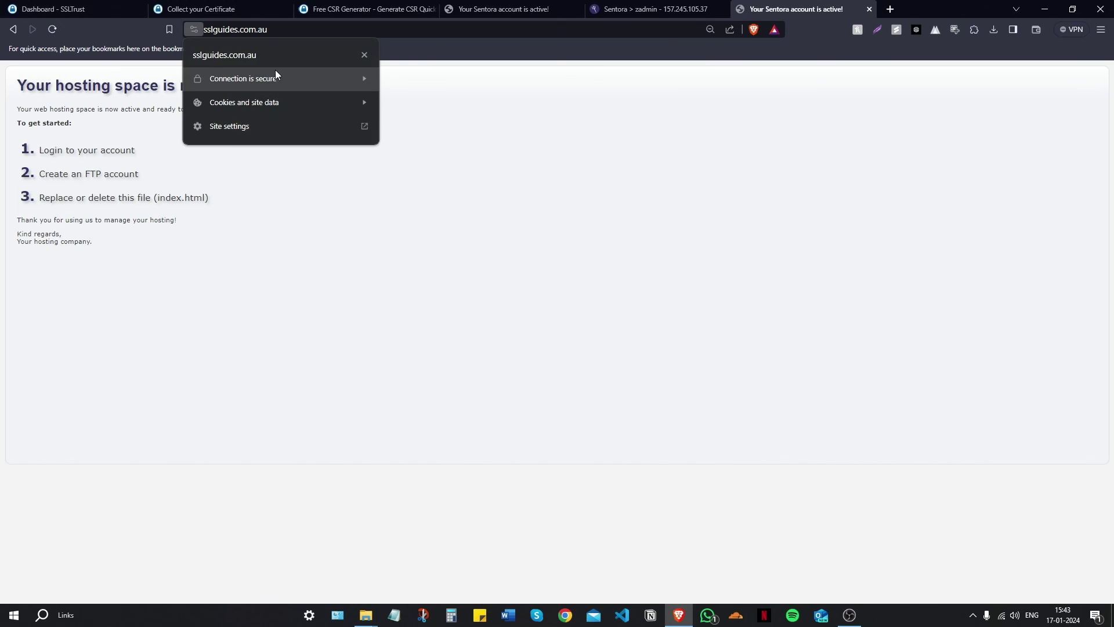
click(267, 81)
click(244, 152)
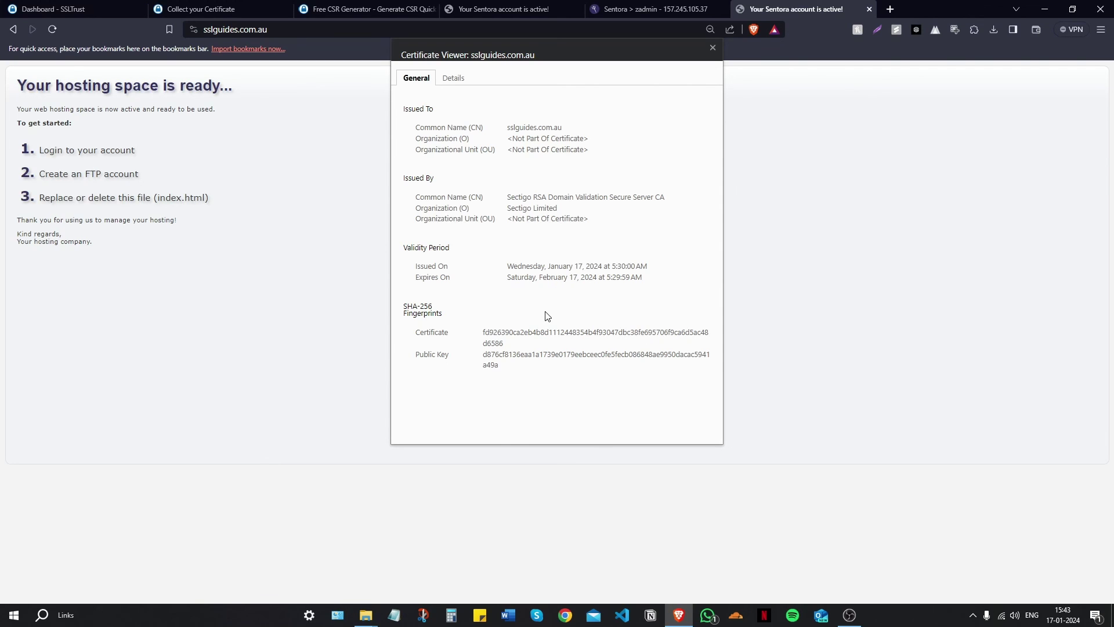
Open ssllabs.com in another new browser tab
click(891, 9)
text(sslll)
key(BackSpace)
text(a)
key(Return)
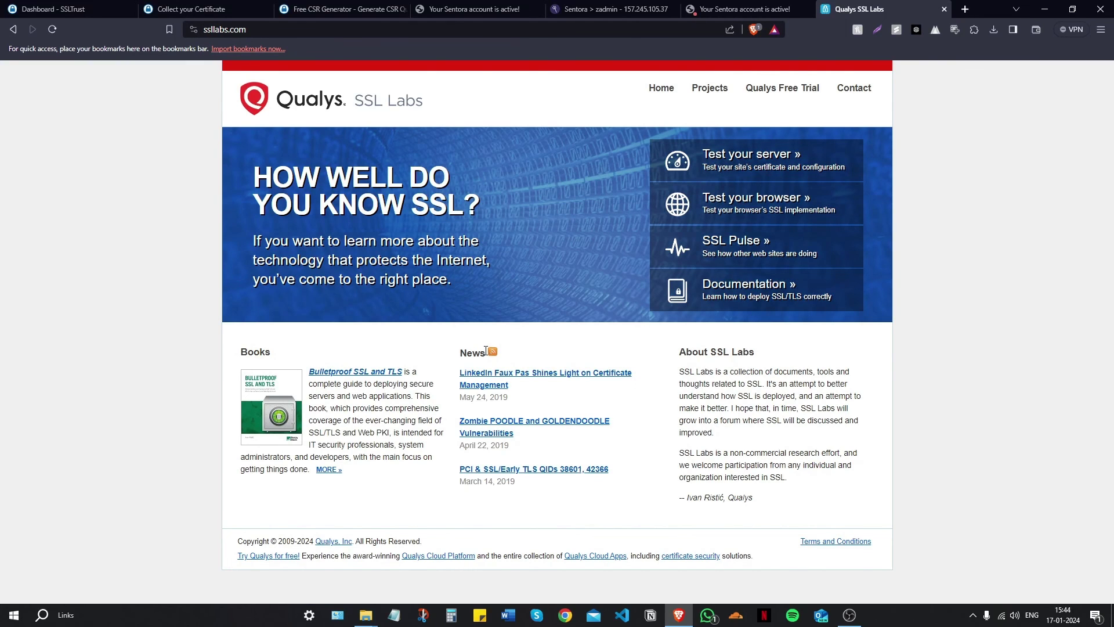
Run the SSL Labs server test with the copied sslguides.com.au address as hostname
click(753, 162)
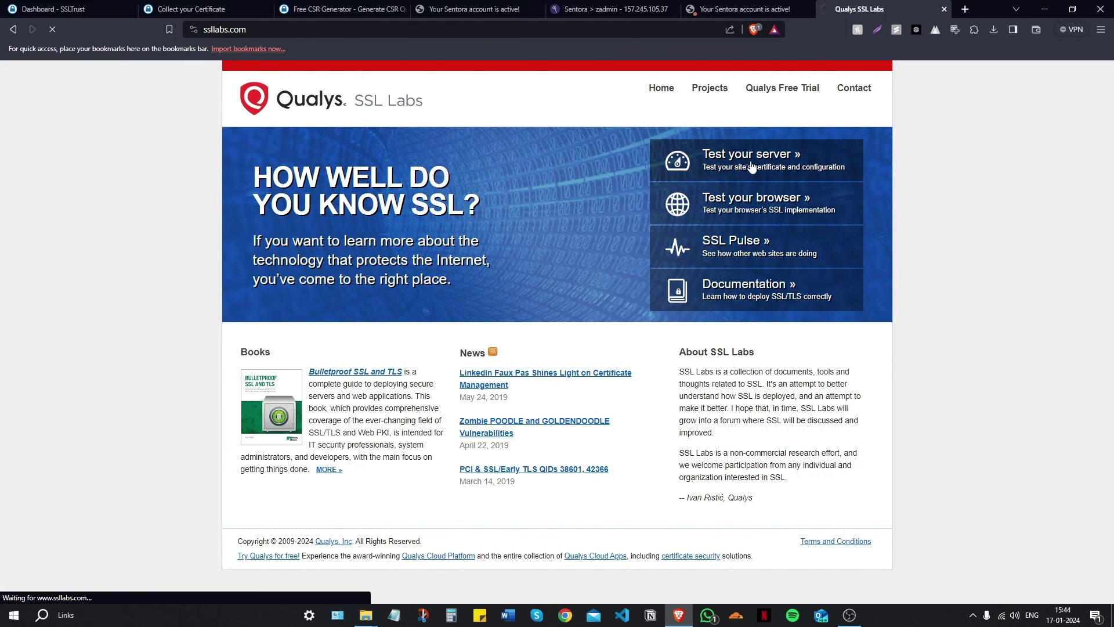
click(746, 8)
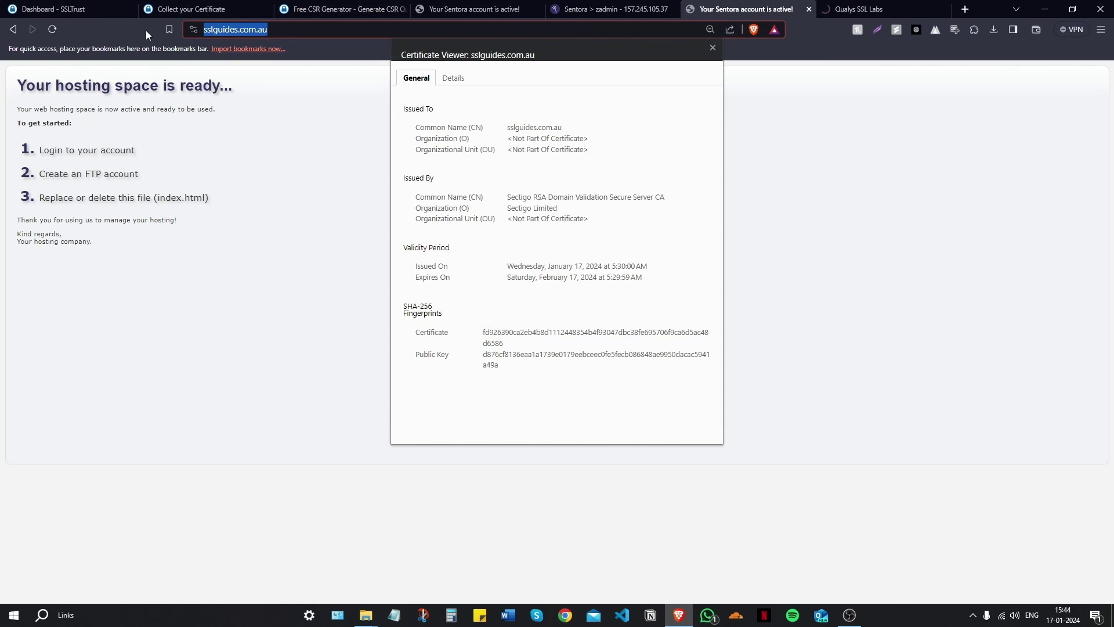
click(882, 8)
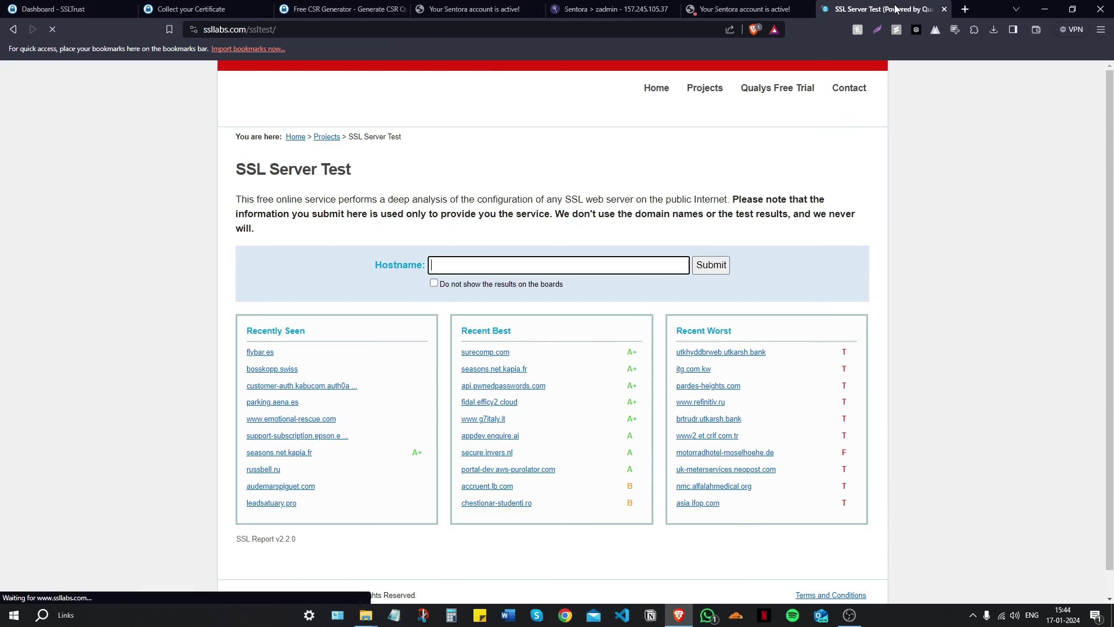
click(500, 261)
text(https://sslguides.com.au/)
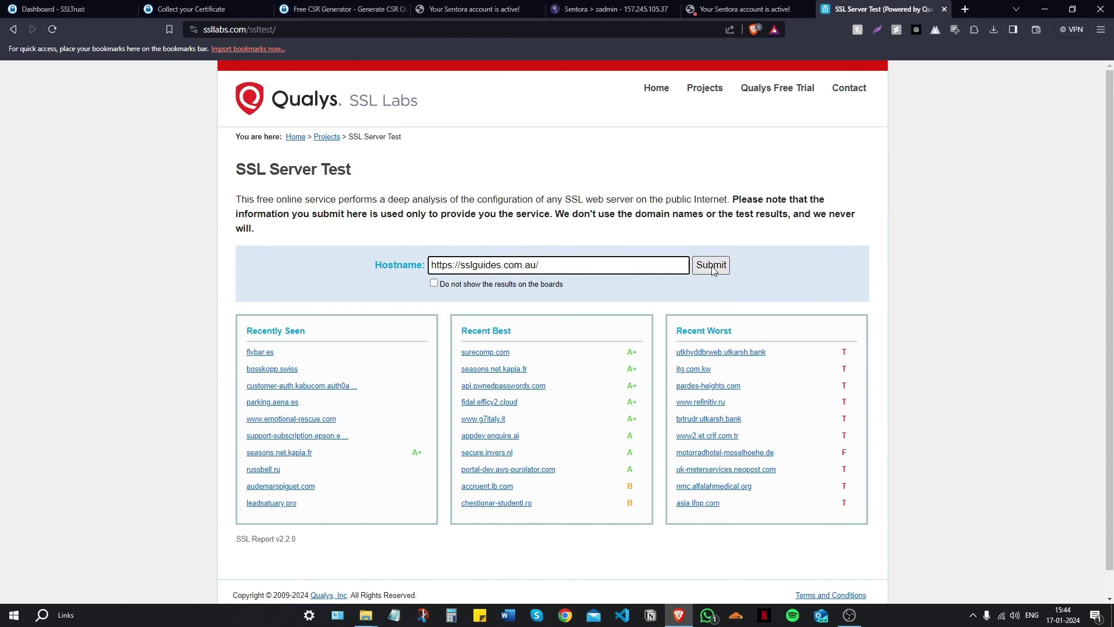
click(712, 266)
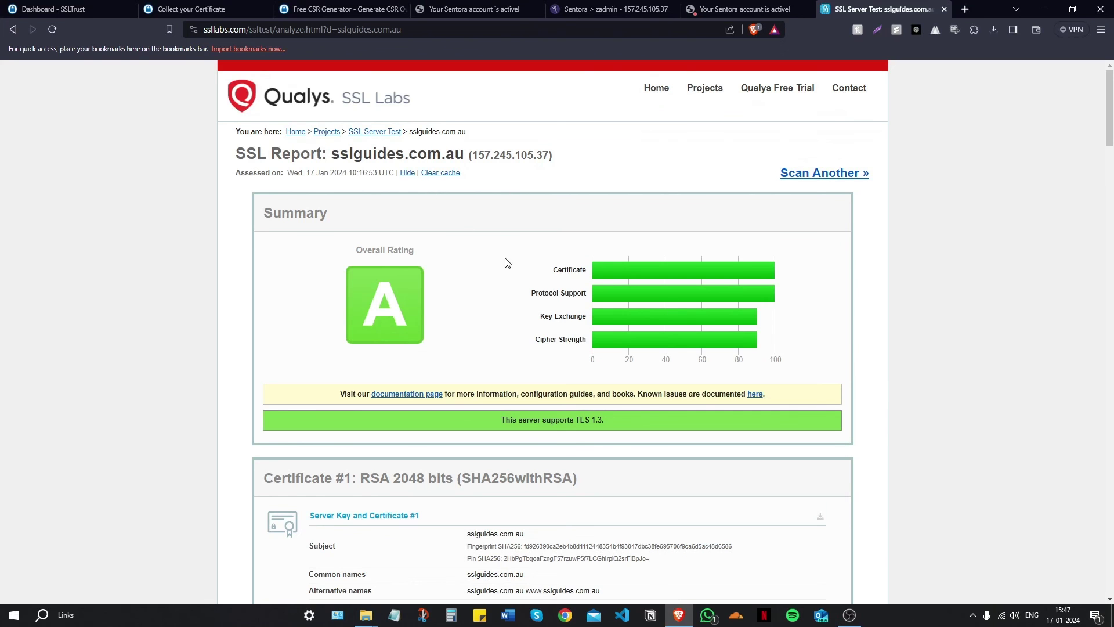
Scroll through the A-rated report's certificate, configuration and cipher sections
scroll(522, 197, down, 2)
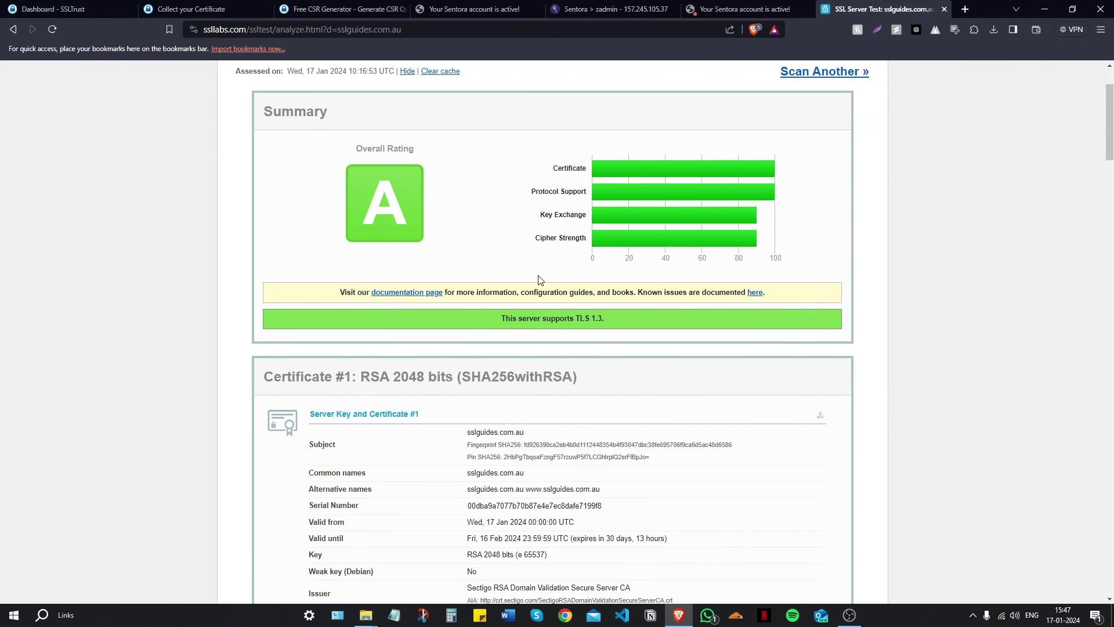
scroll(420, 295, up, 2)
scroll(460, 347, down, 4)
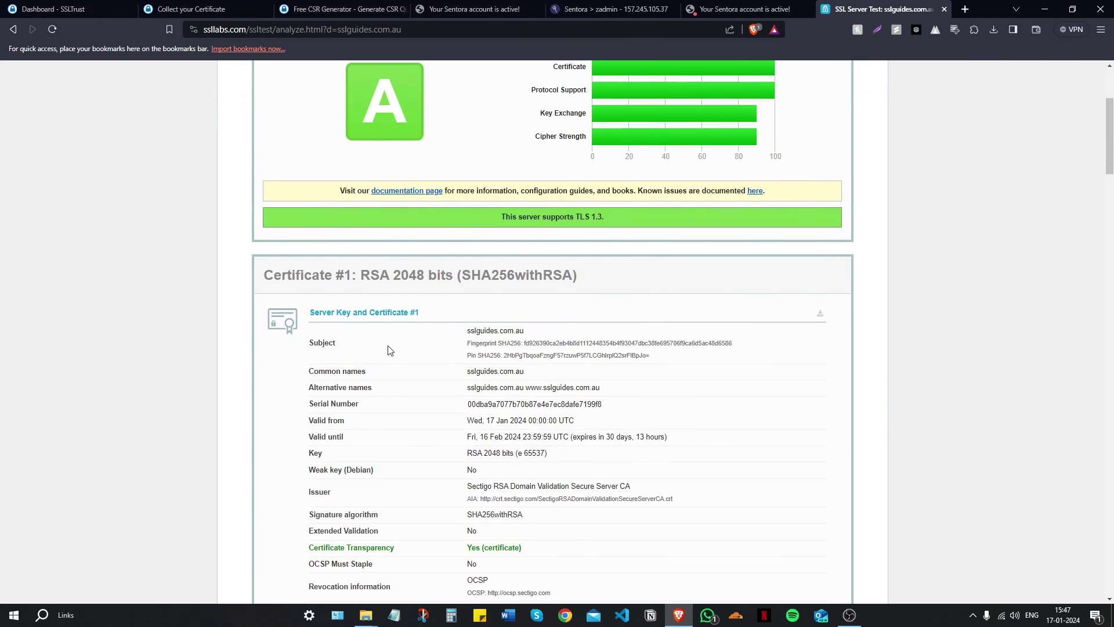
scroll(390, 325, down, 9)
scroll(401, 322, up, 4)
scroll(402, 322, down, 8)
scroll(388, 391, down, 3)
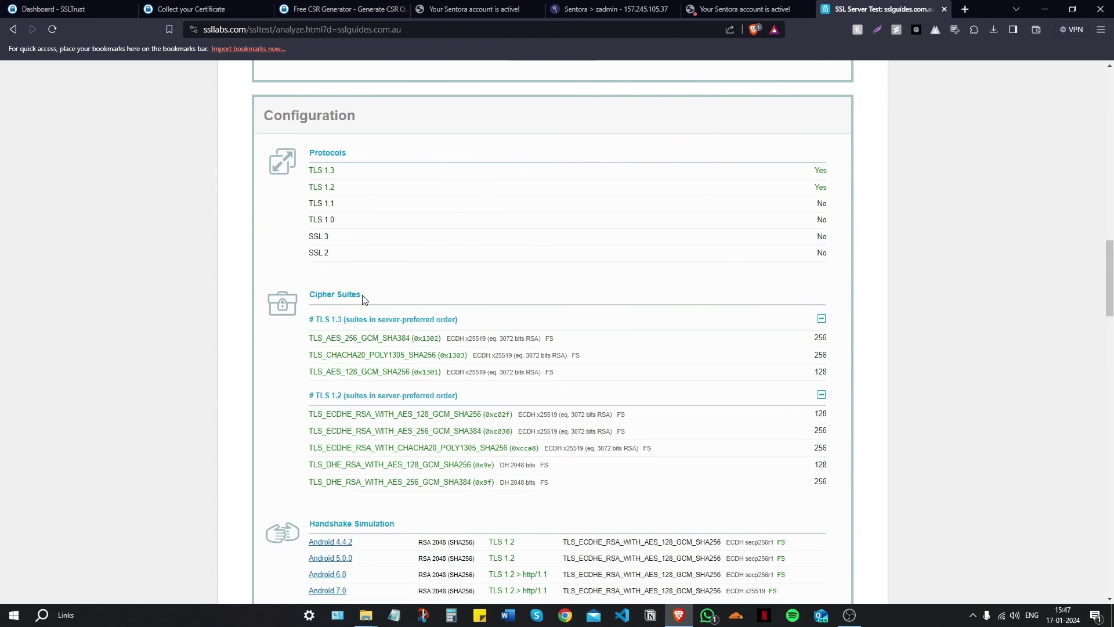
scroll(363, 299, down, 2)
scroll(545, 346, up, 9)
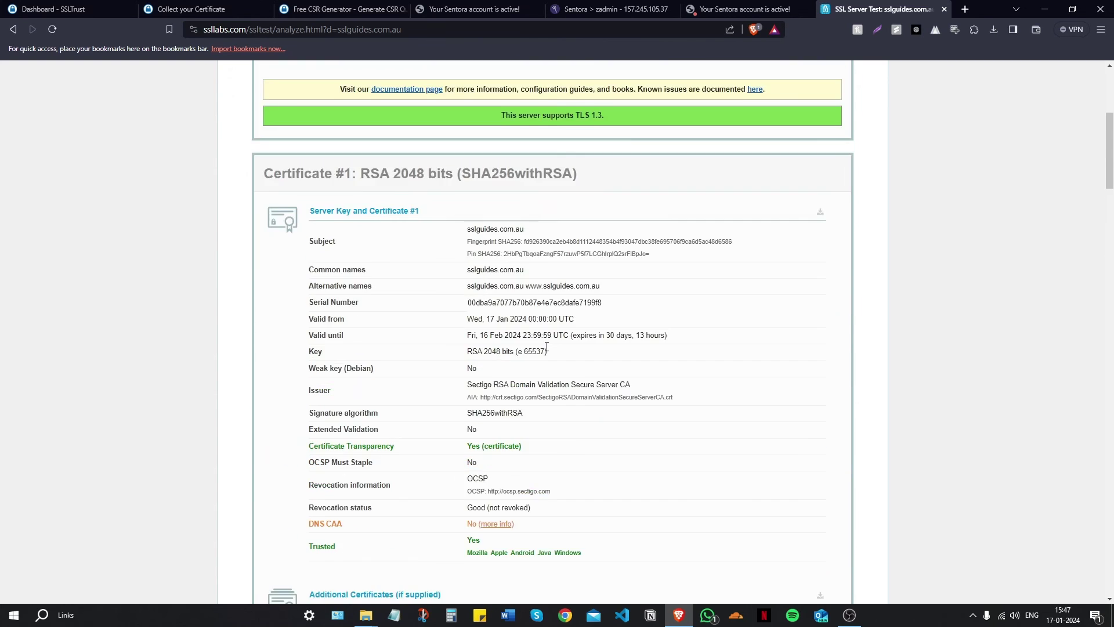
scroll(546, 347, up, 5)
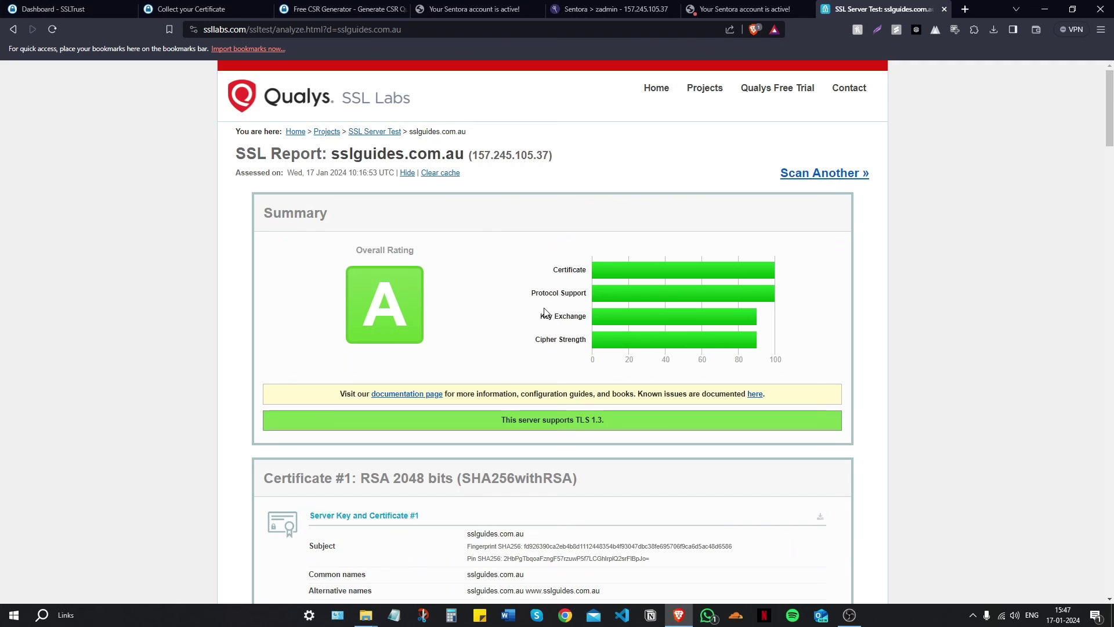